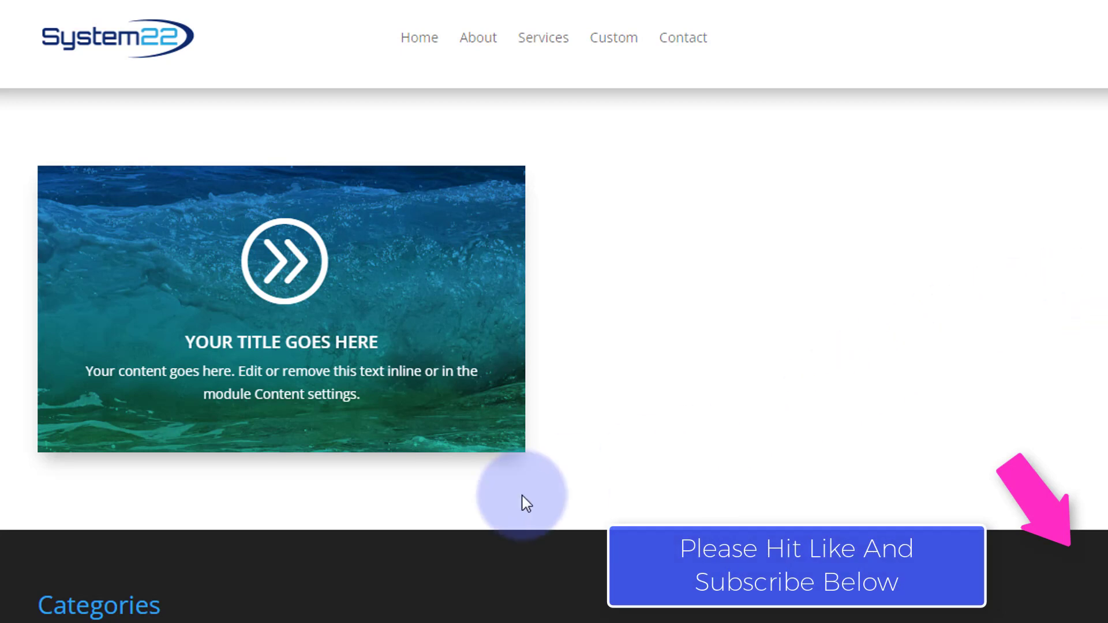
Browse the Supreme Modules Lite feature page, then return to the WordPress Plugins page
mouse_move(322, 387)
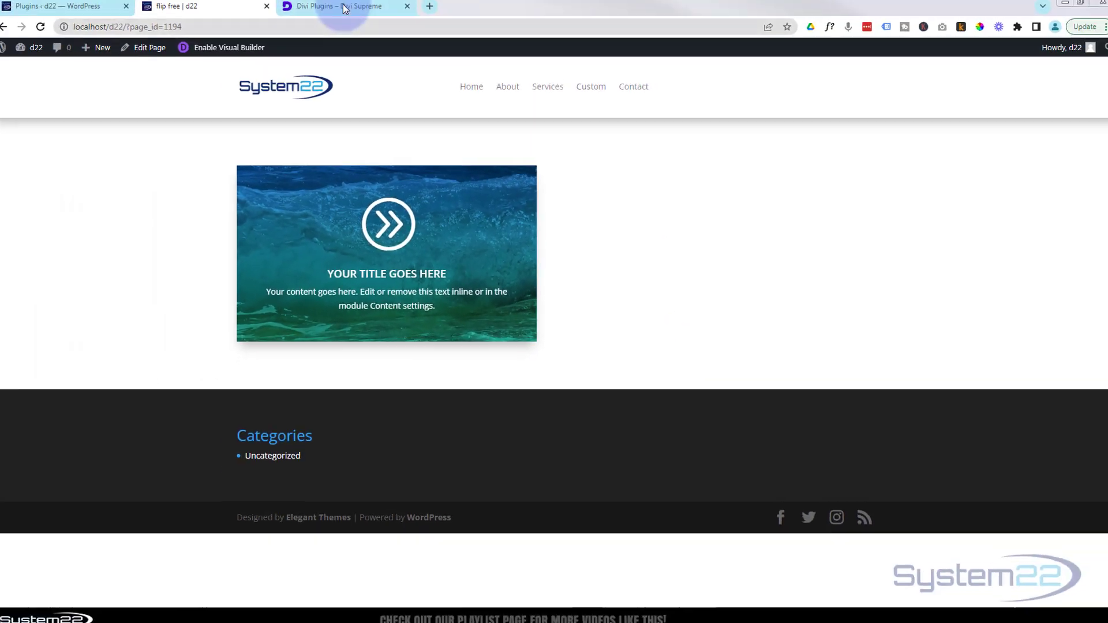
click(353, 10)
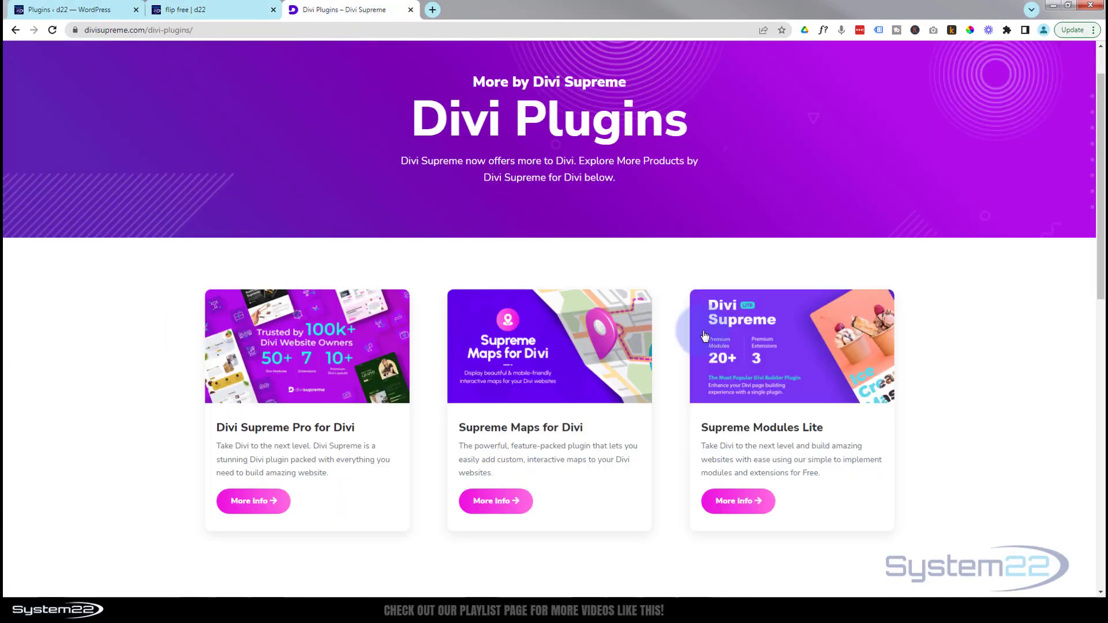
click(750, 501)
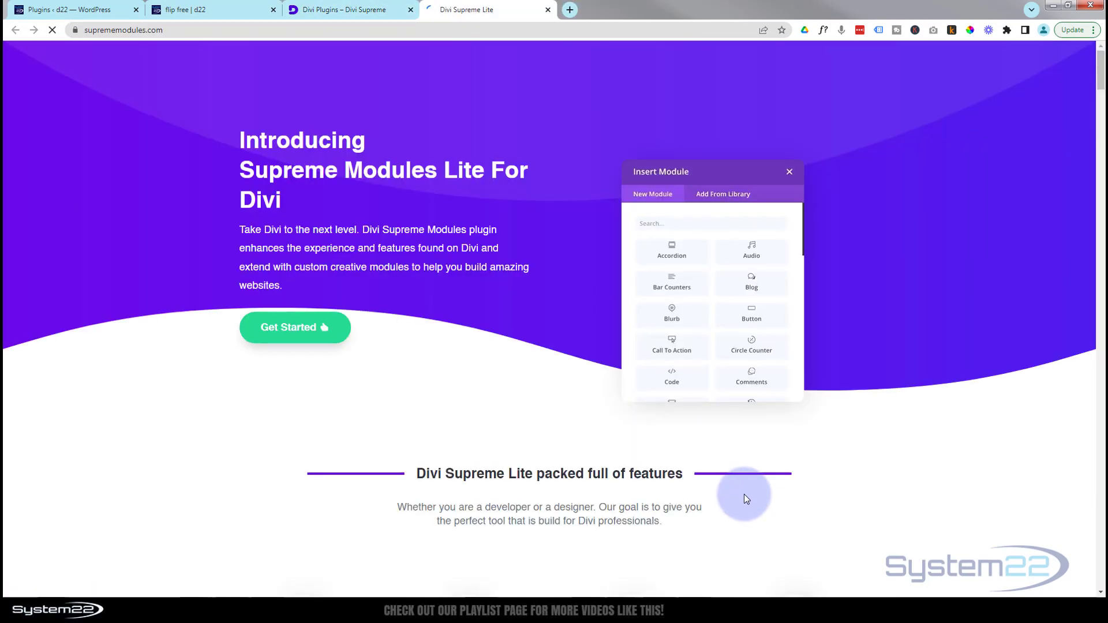
scroll(531, 402, down, 5)
scroll(531, 401, down, 2)
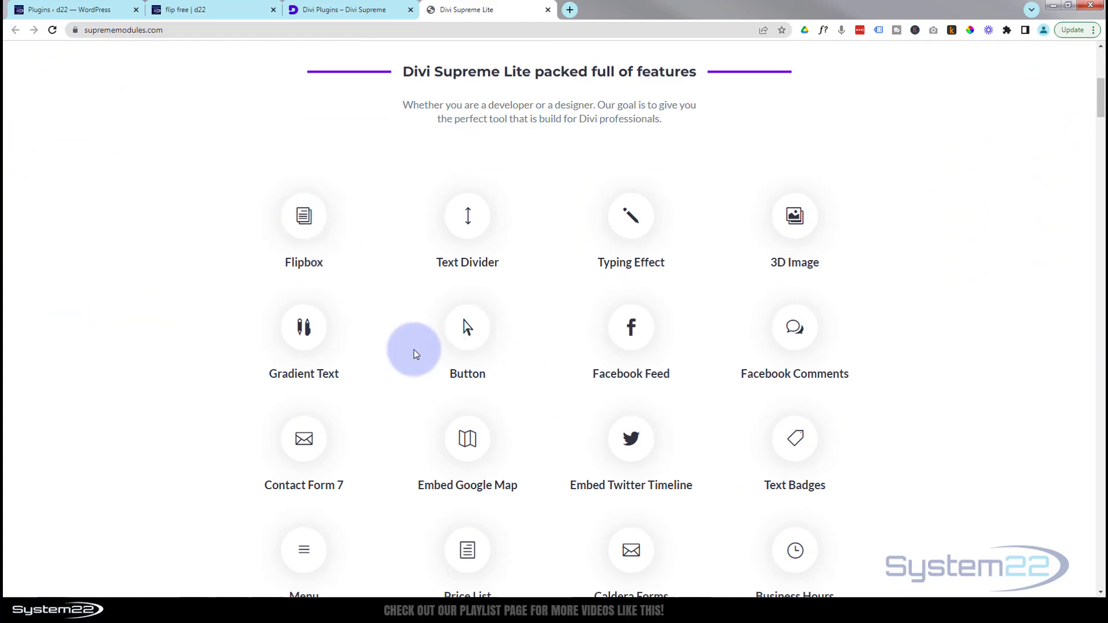
scroll(414, 348, down, 2)
scroll(450, 490, down, 8)
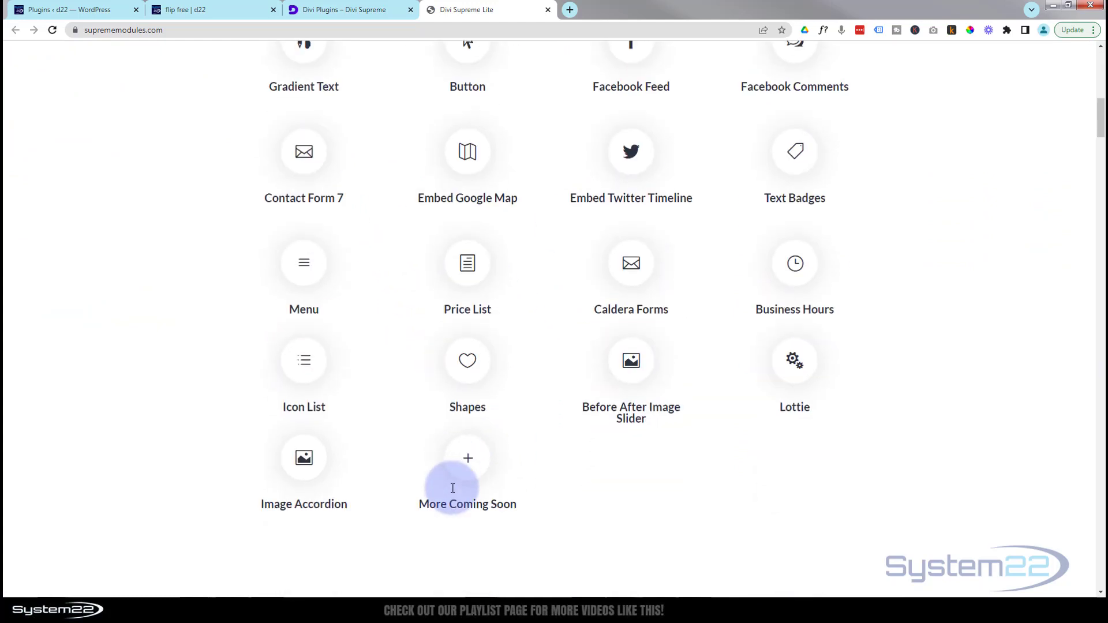
scroll(452, 489, down, 2)
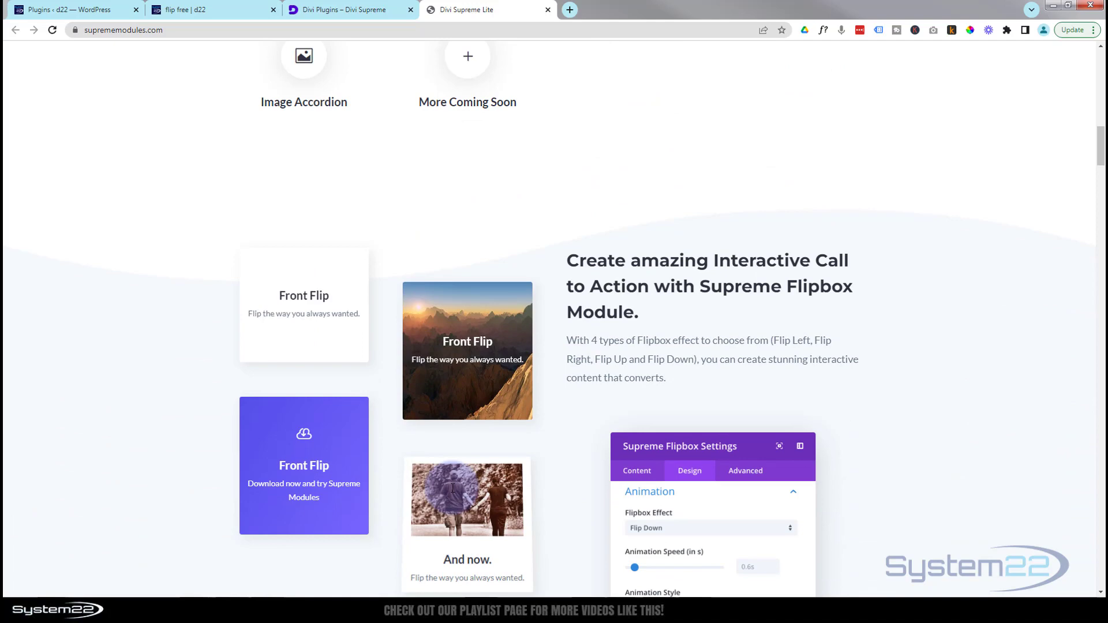
scroll(449, 494, down, 7)
scroll(449, 493, down, 10)
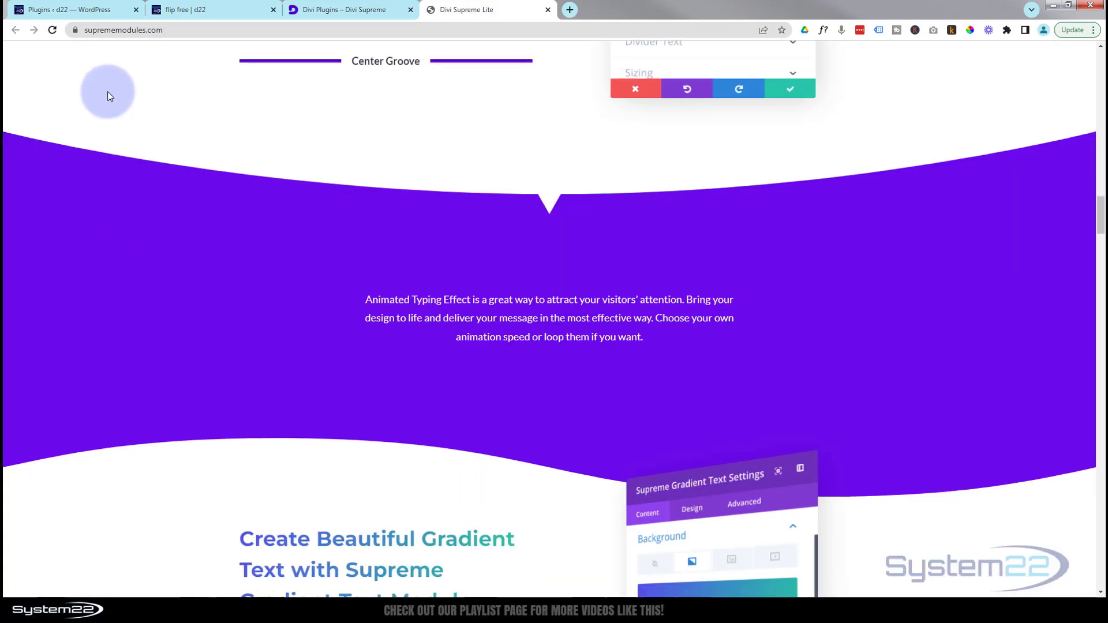
click(85, 9)
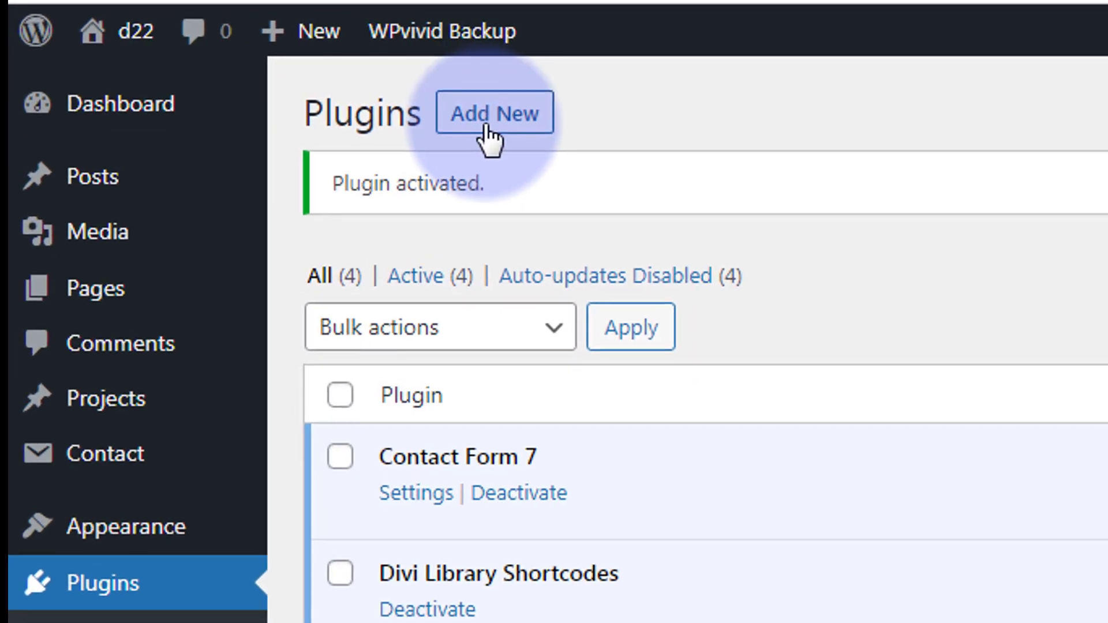
Go to Add New > Upload Plugin, then switch to the 'flip free' page in the builder
click(488, 128)
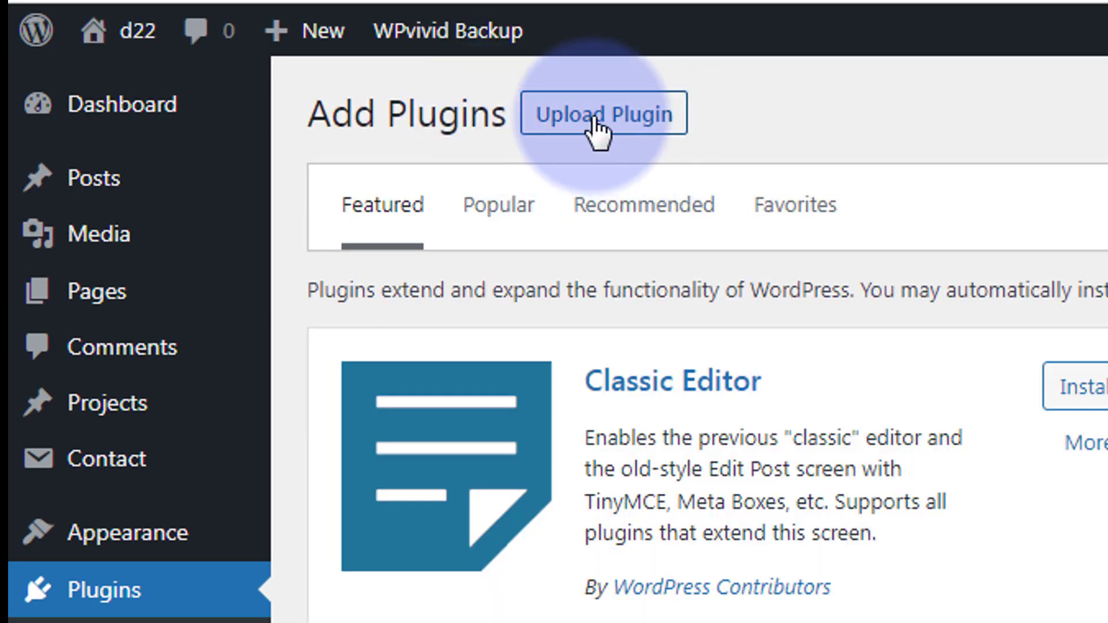
click(600, 130)
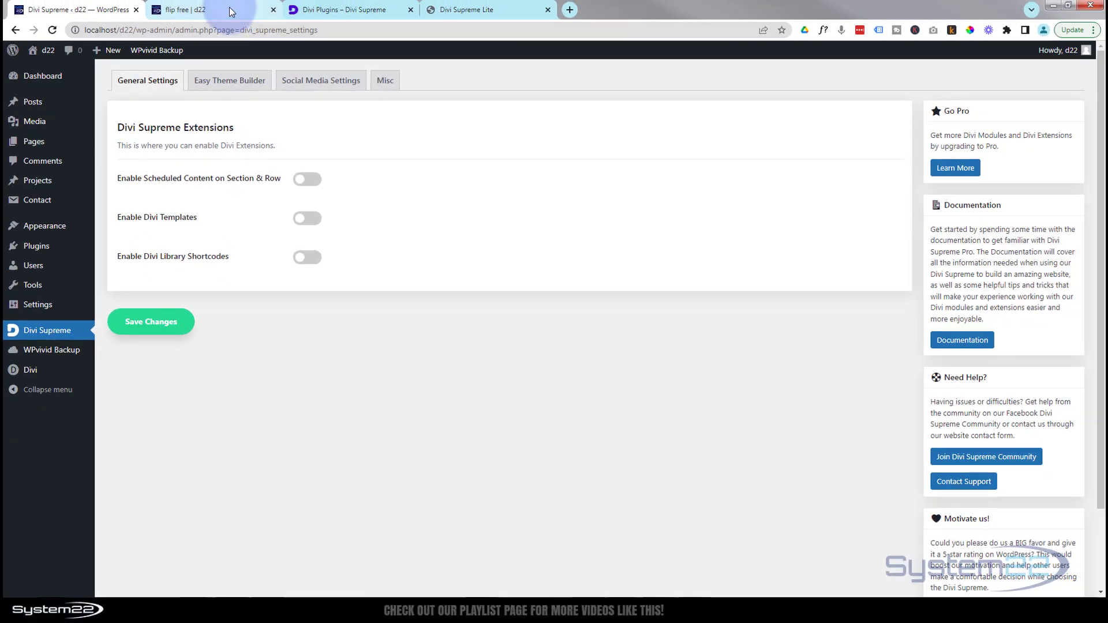
click(230, 7)
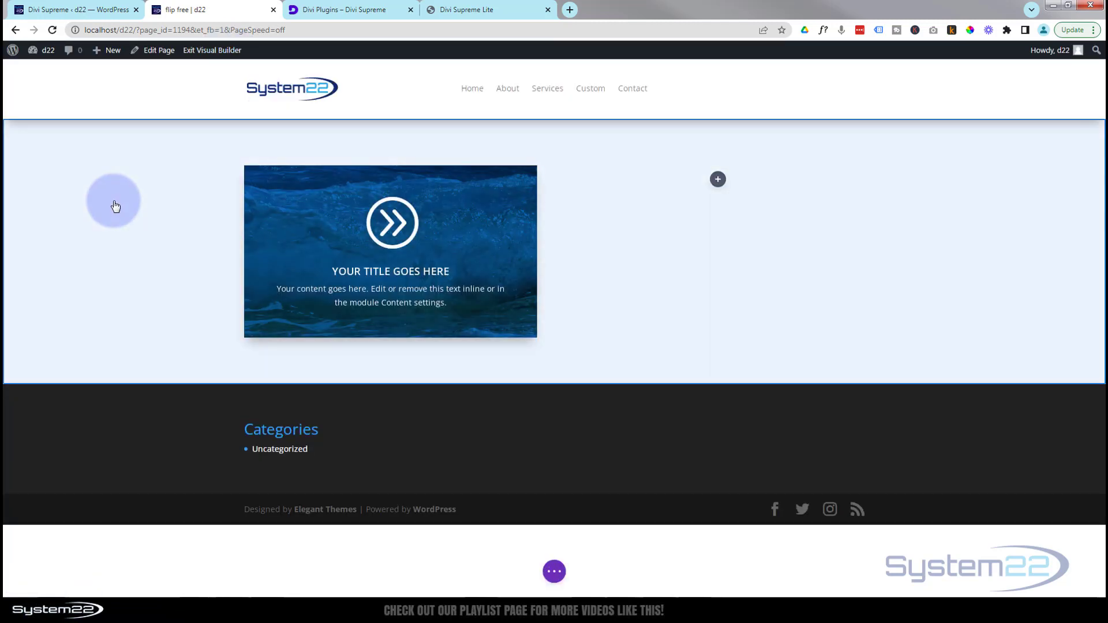
Open Insert Module for the empty right column and scroll to the Supreme modules
mouse_move(58, 154)
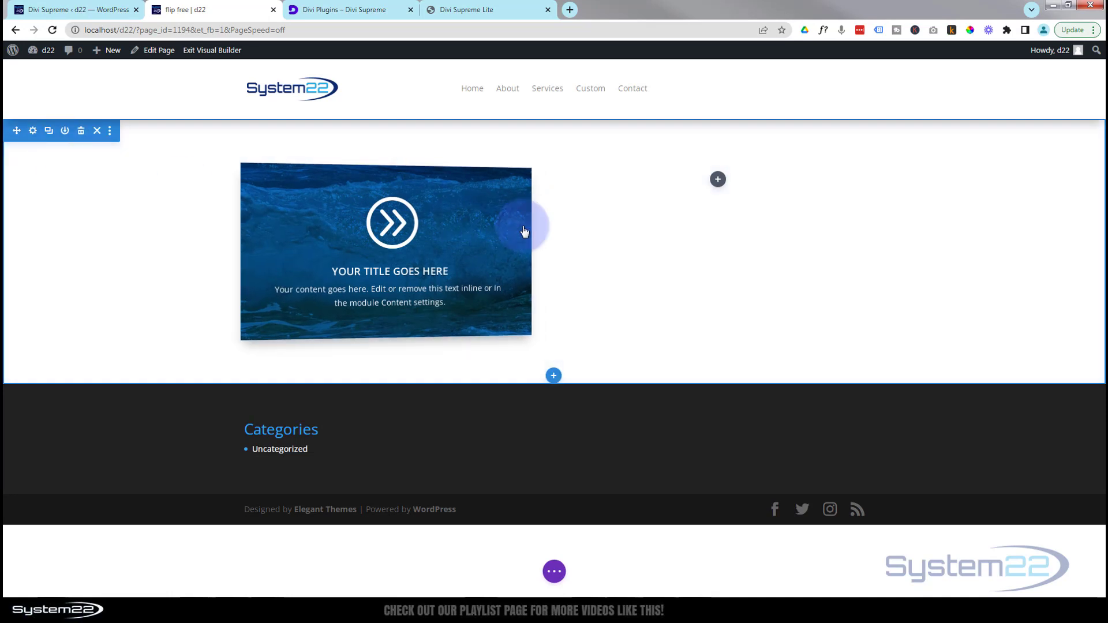
mouse_move(382, 181)
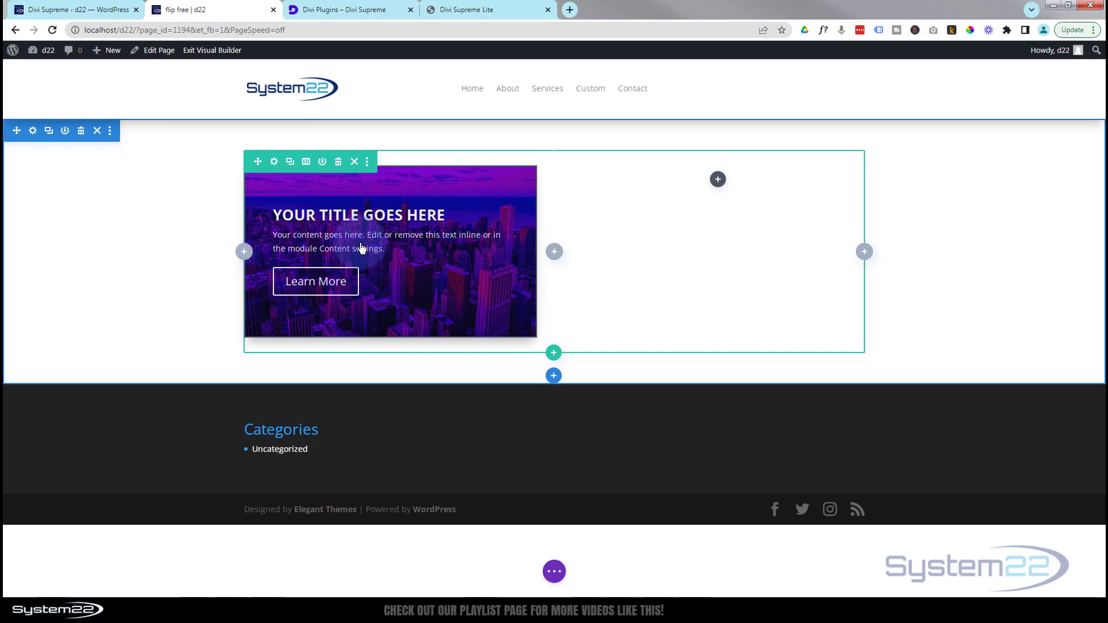
click(718, 181)
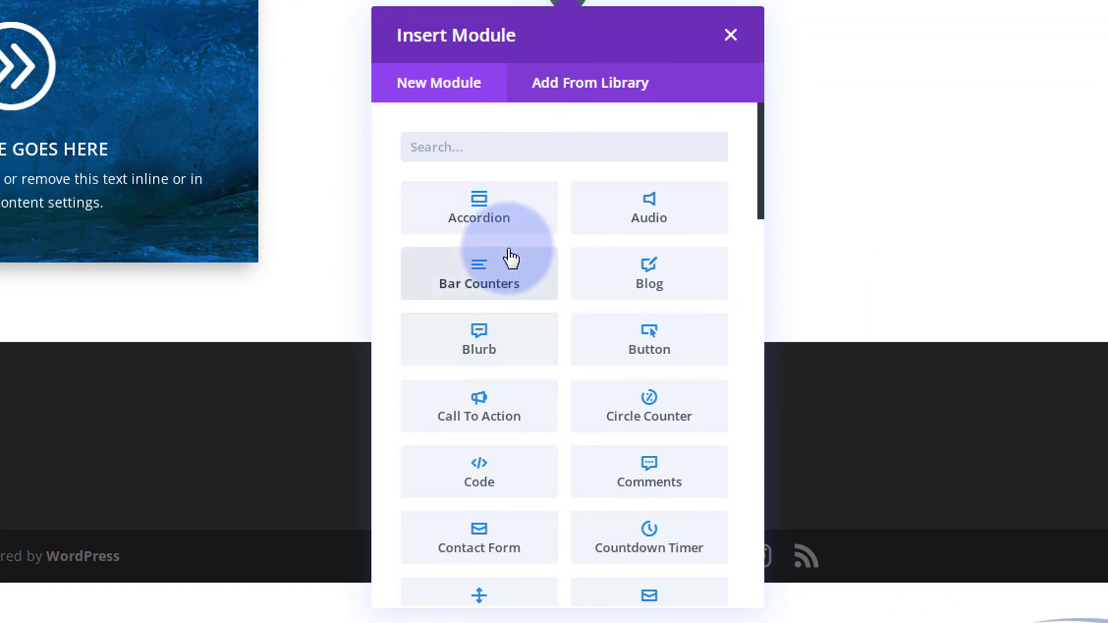
scroll(517, 238, down, 2)
scroll(517, 236, down, 5)
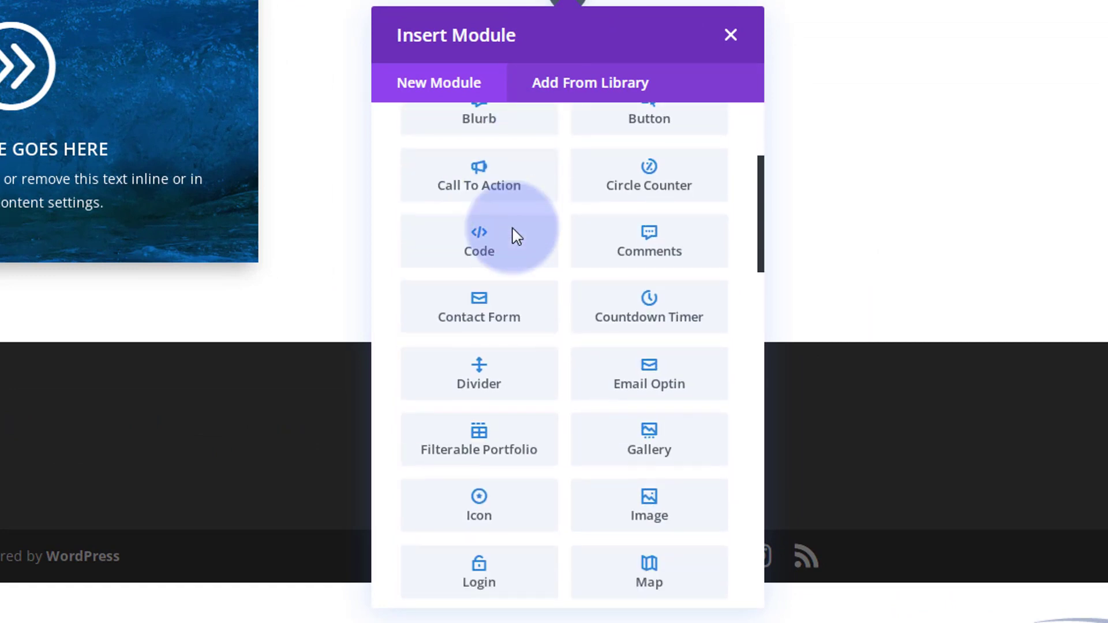
scroll(517, 236, down, 7)
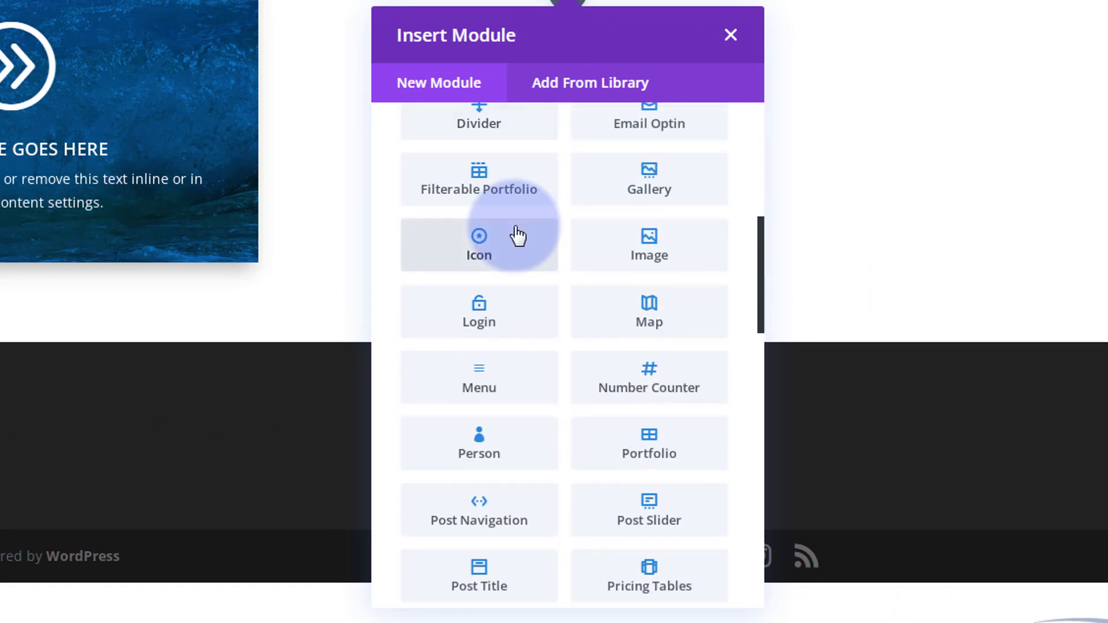
scroll(519, 234, down, 3)
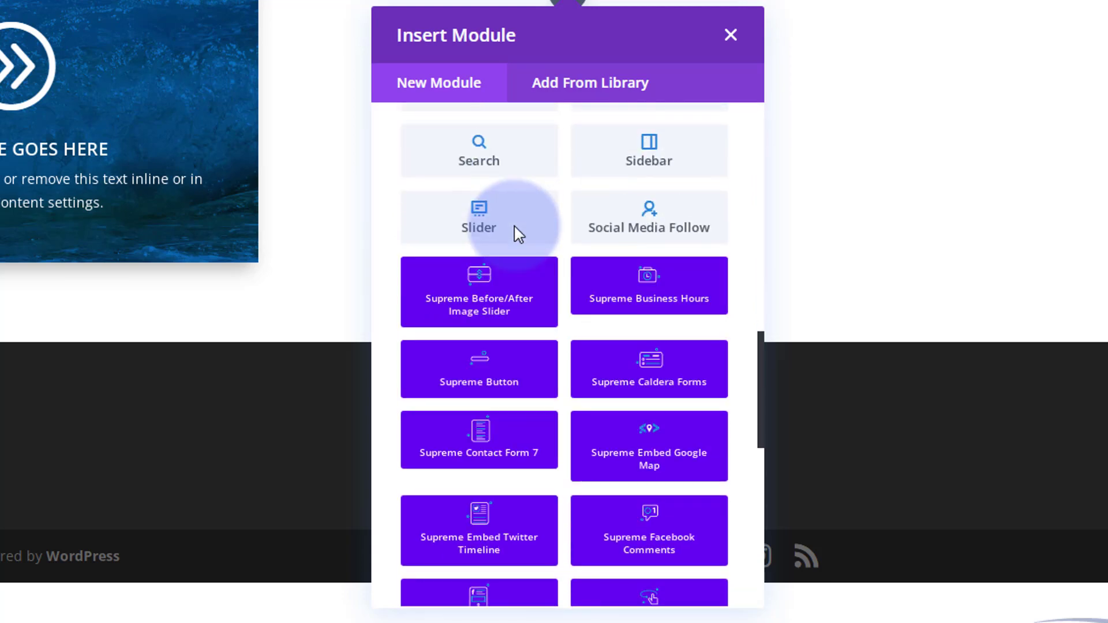
scroll(520, 239, down, 2)
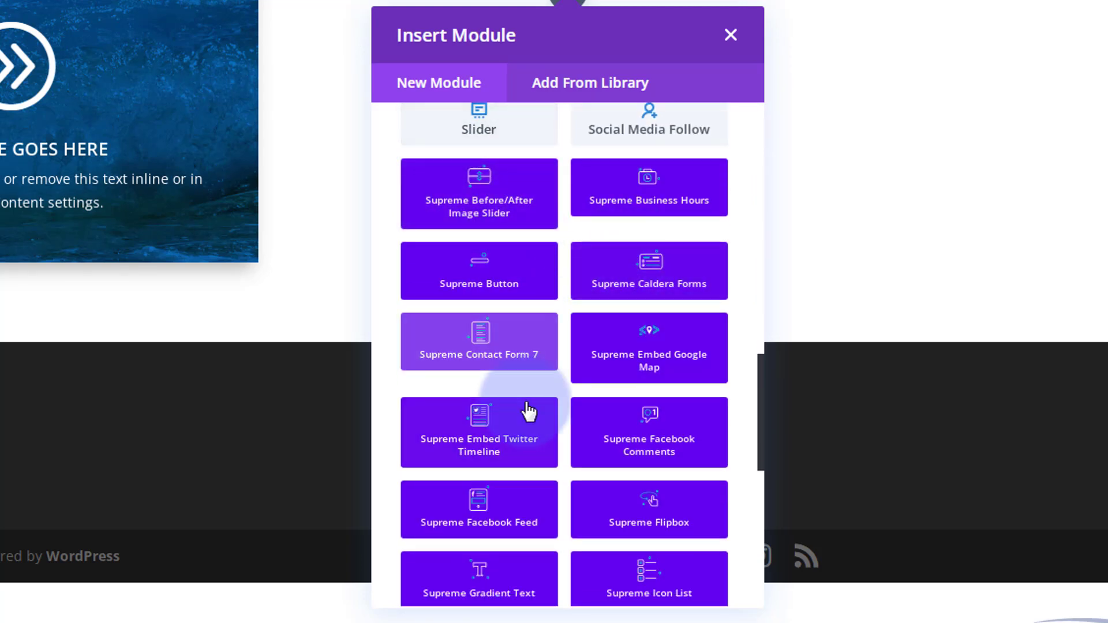
scroll(527, 408, down, 3)
scroll(527, 410, down, 7)
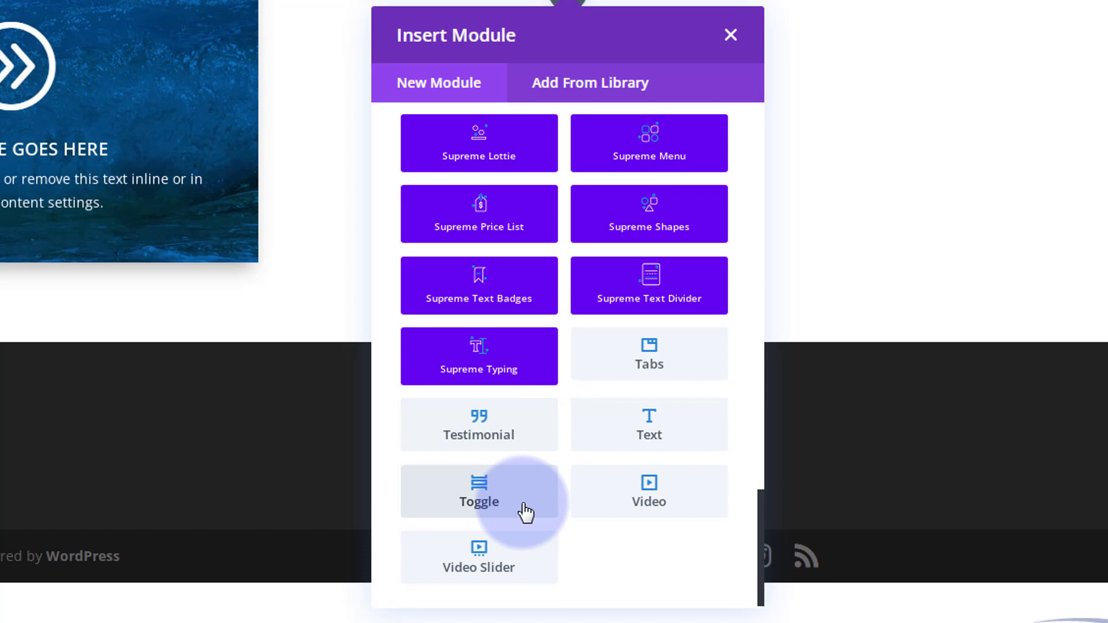
scroll(519, 474, up, 8)
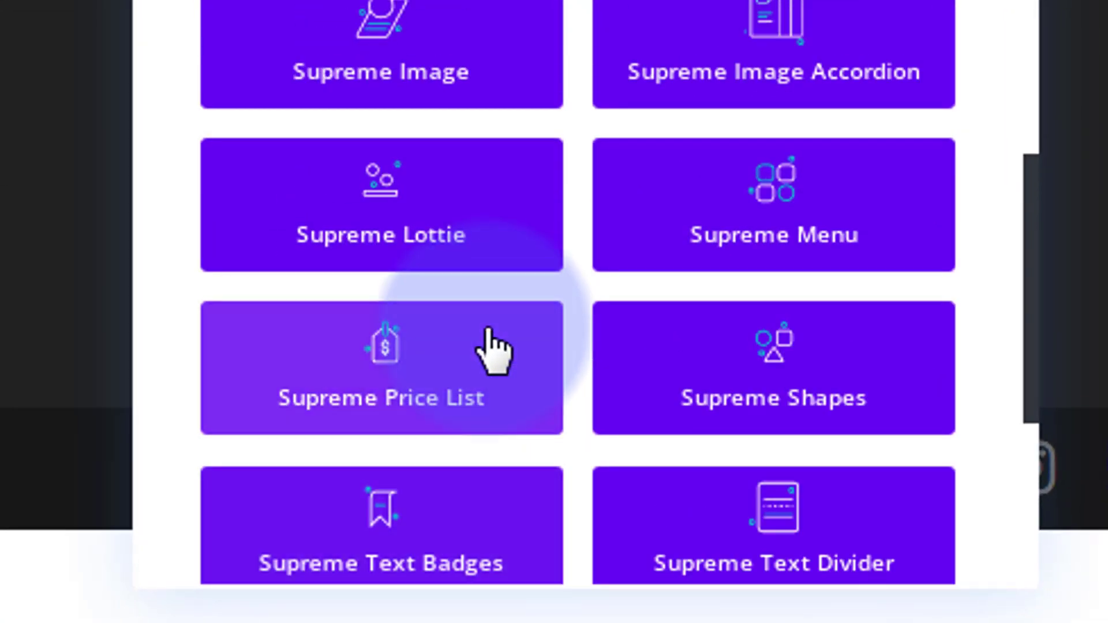
scroll(494, 346, up, 4)
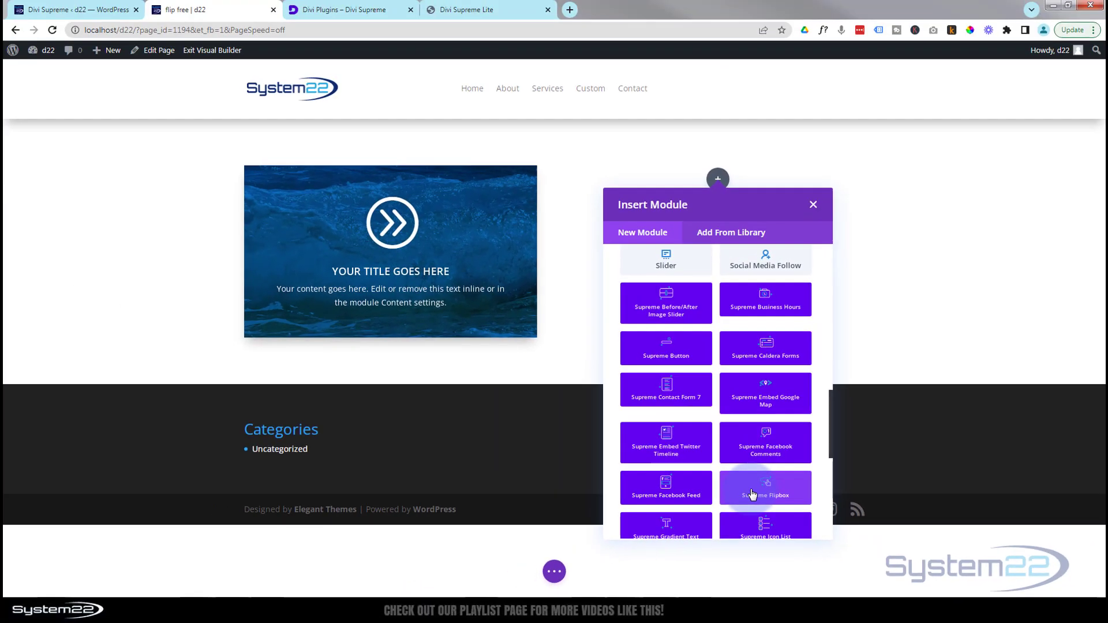
Insert a Supreme Flipbox into the right column and add its first item
click(752, 494)
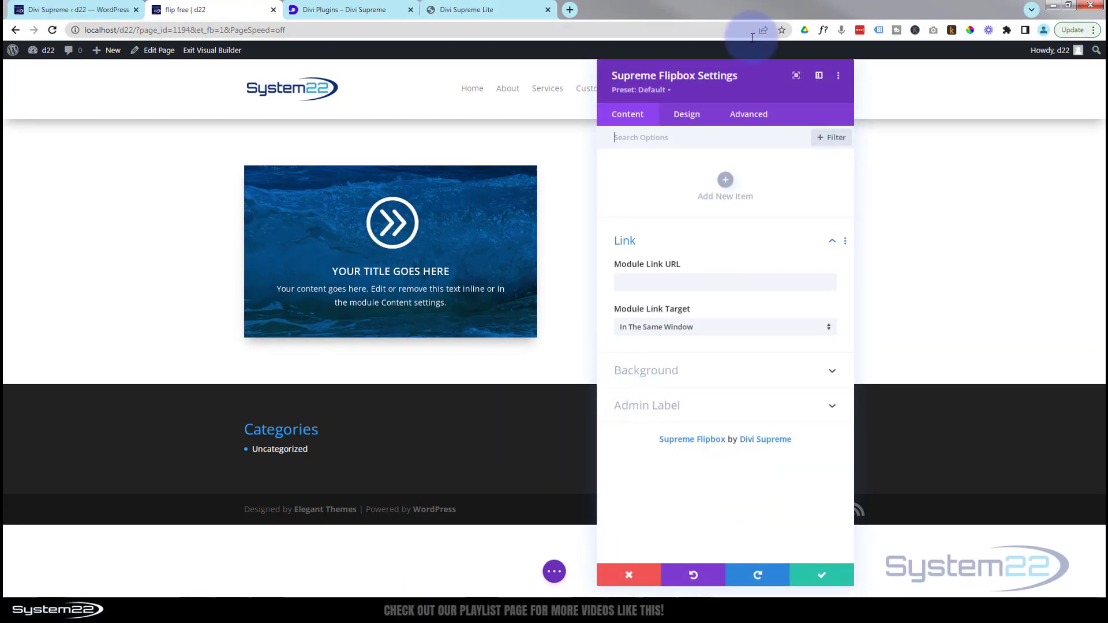
drag(761, 85, 450, 91)
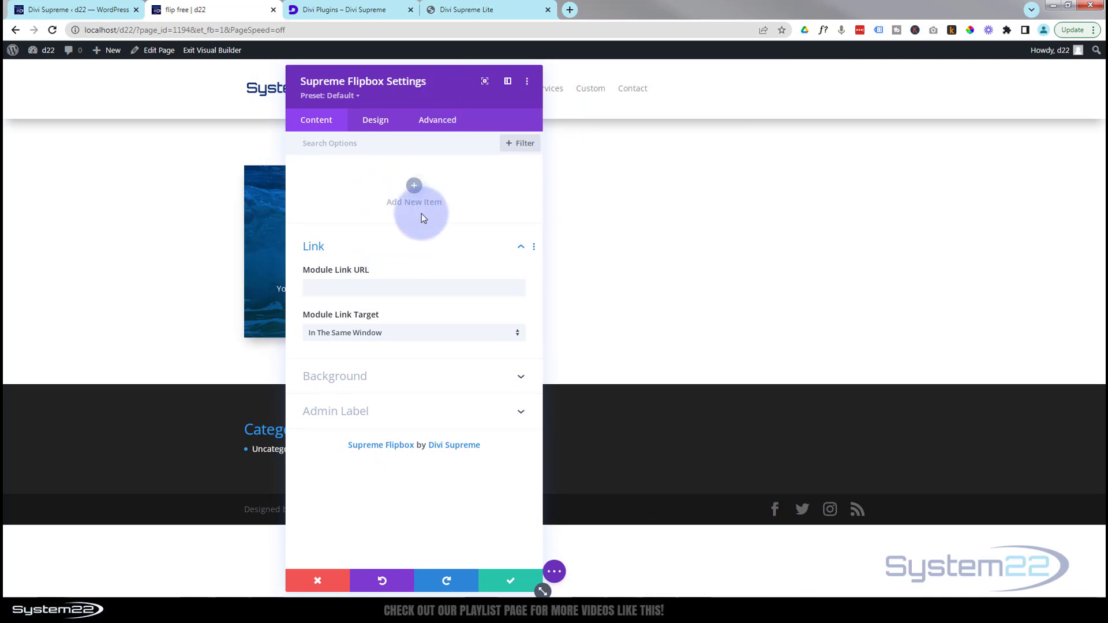
click(414, 188)
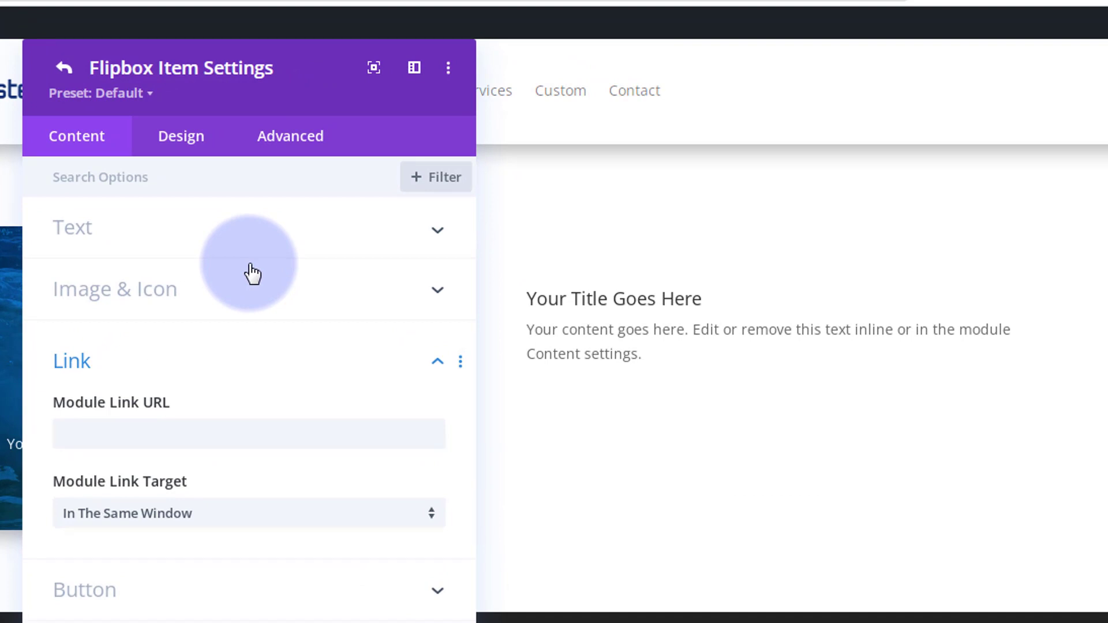
In the item's Text settings, enter 'Subtitle' as the sub title
click(161, 237)
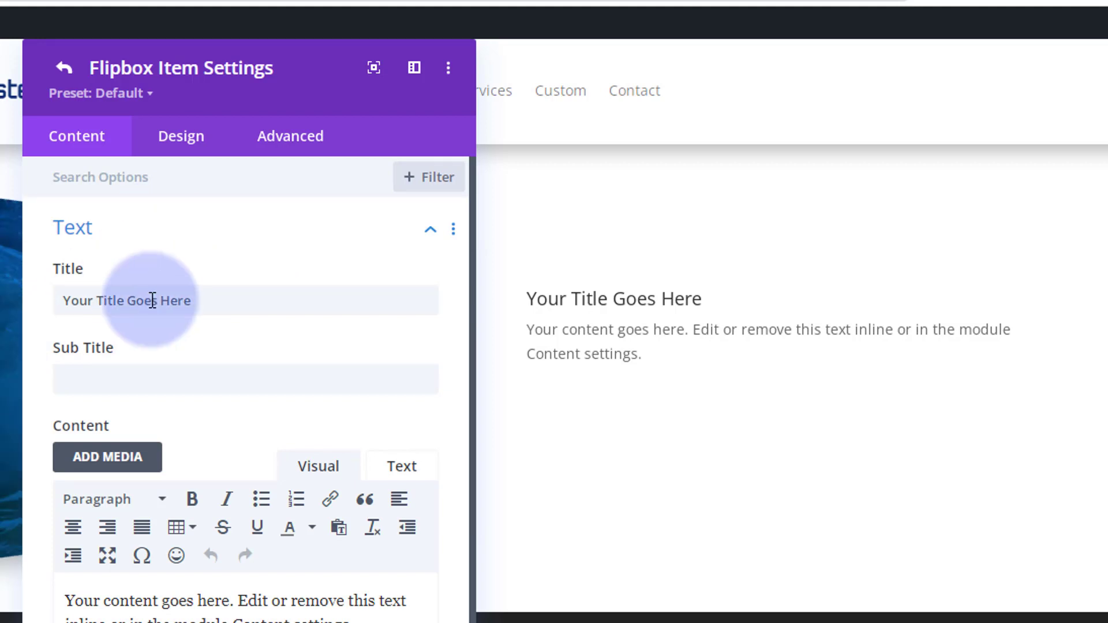
drag(209, 297, 25, 296)
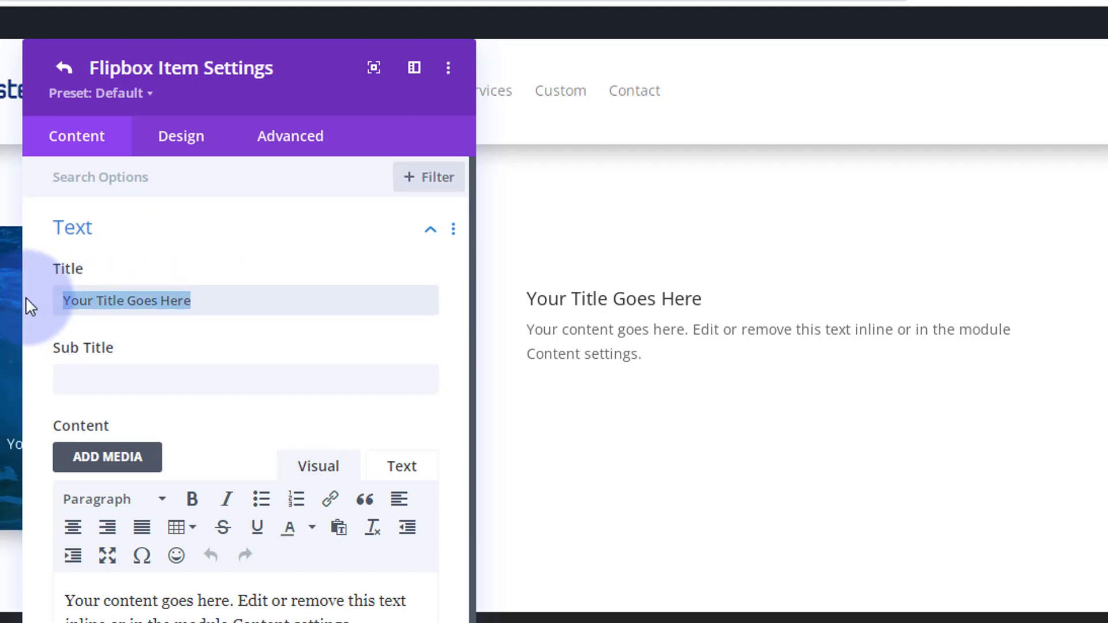
click(105, 377)
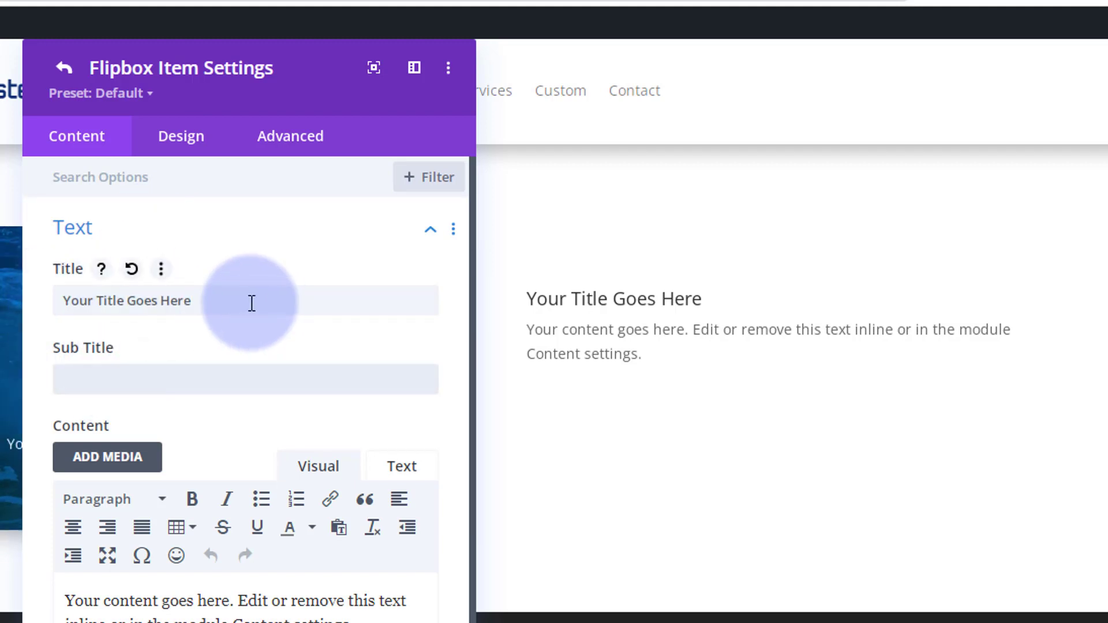
text(Subtitle)
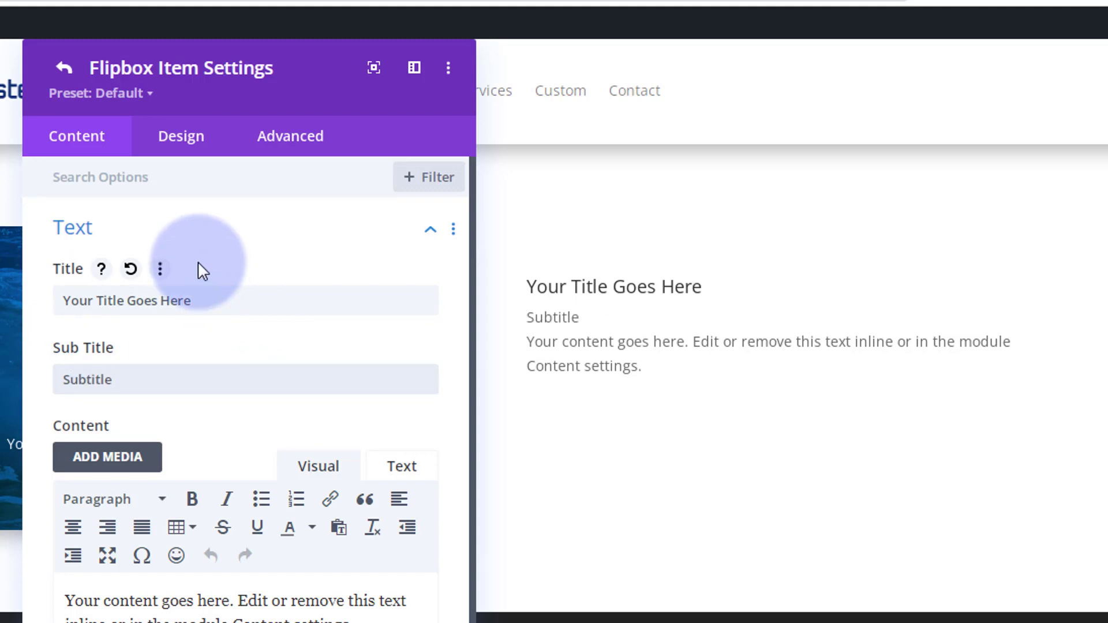
scroll(209, 617, down, 2)
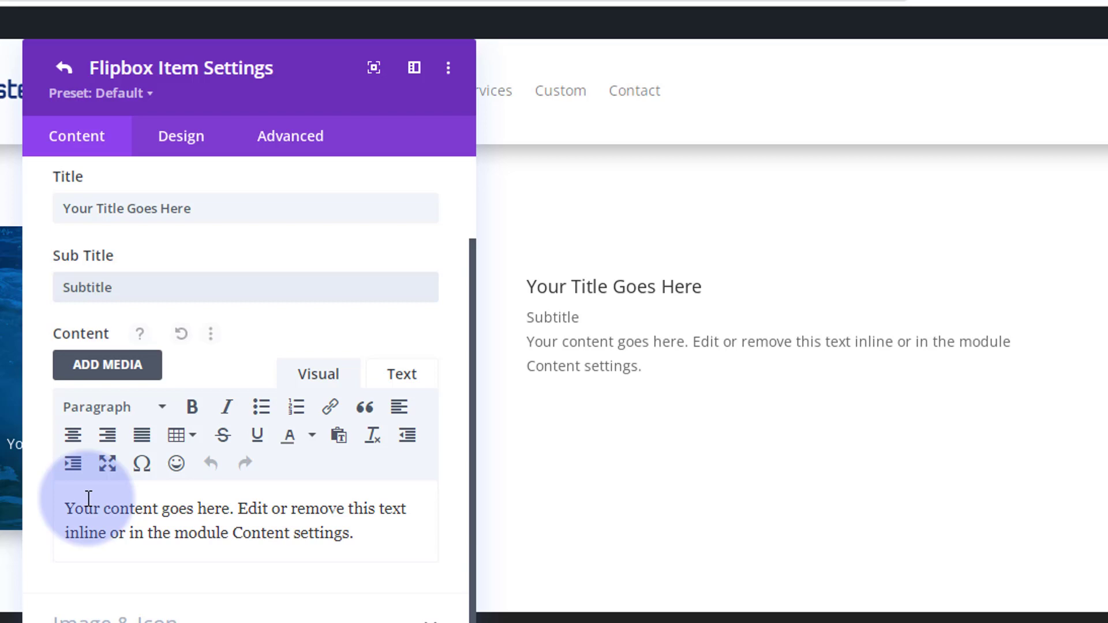
click(68, 507)
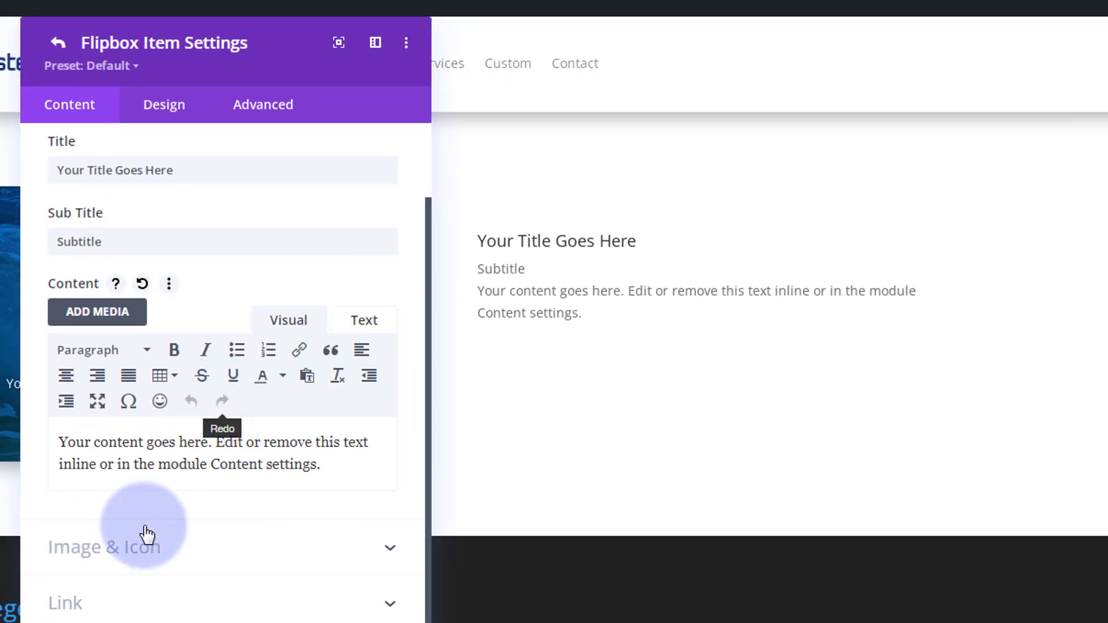
Place the night city skyline photo on the flipbox item, then remove it
click(210, 549)
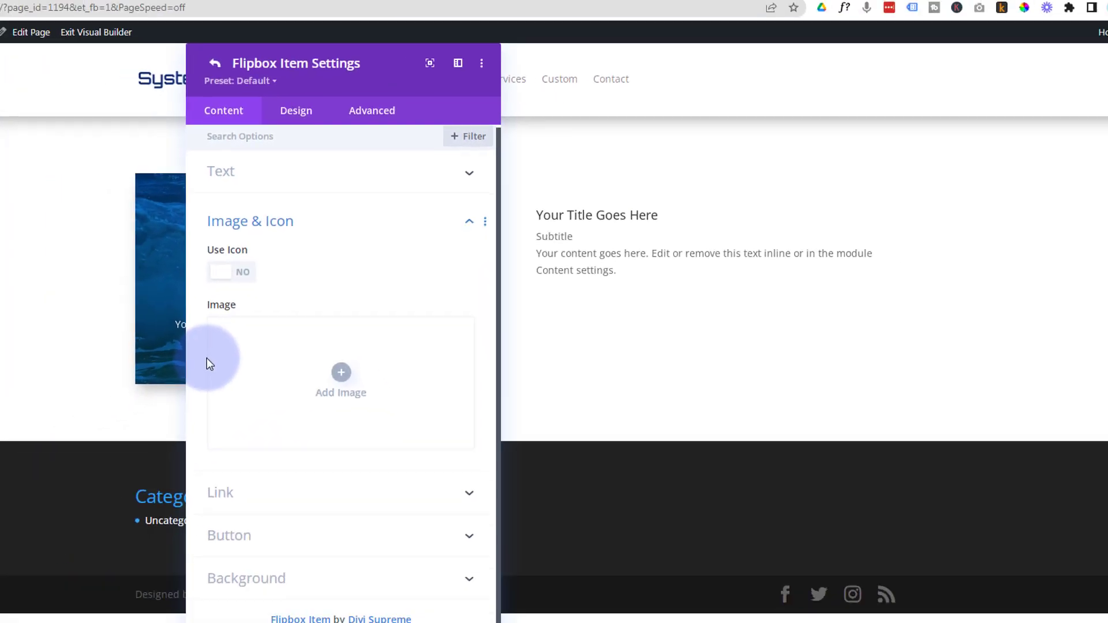
click(224, 447)
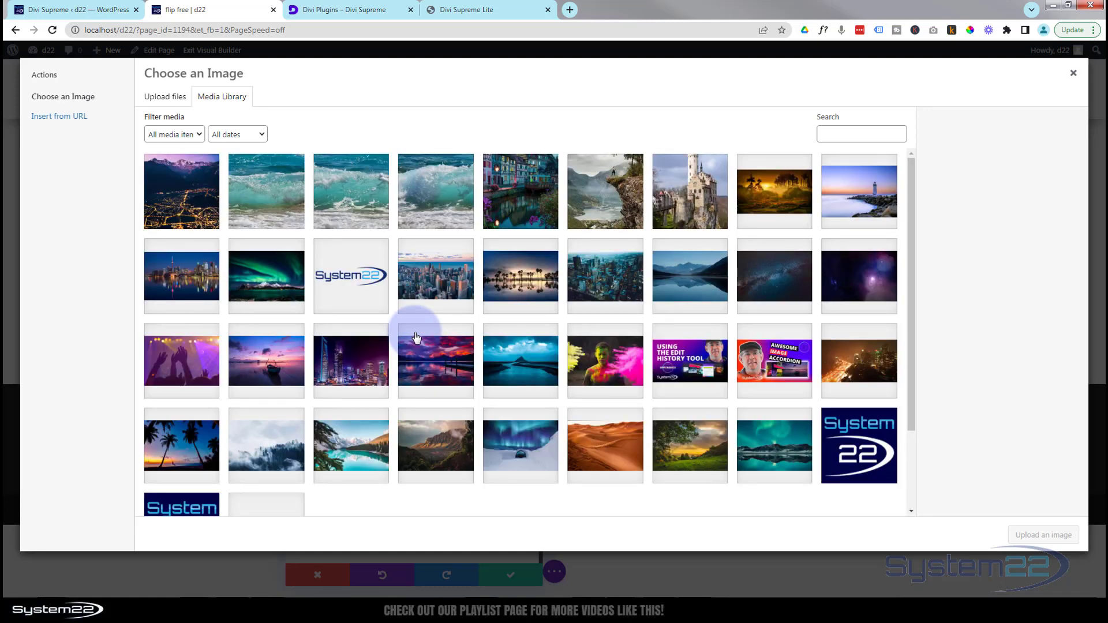
click(191, 283)
click(1027, 535)
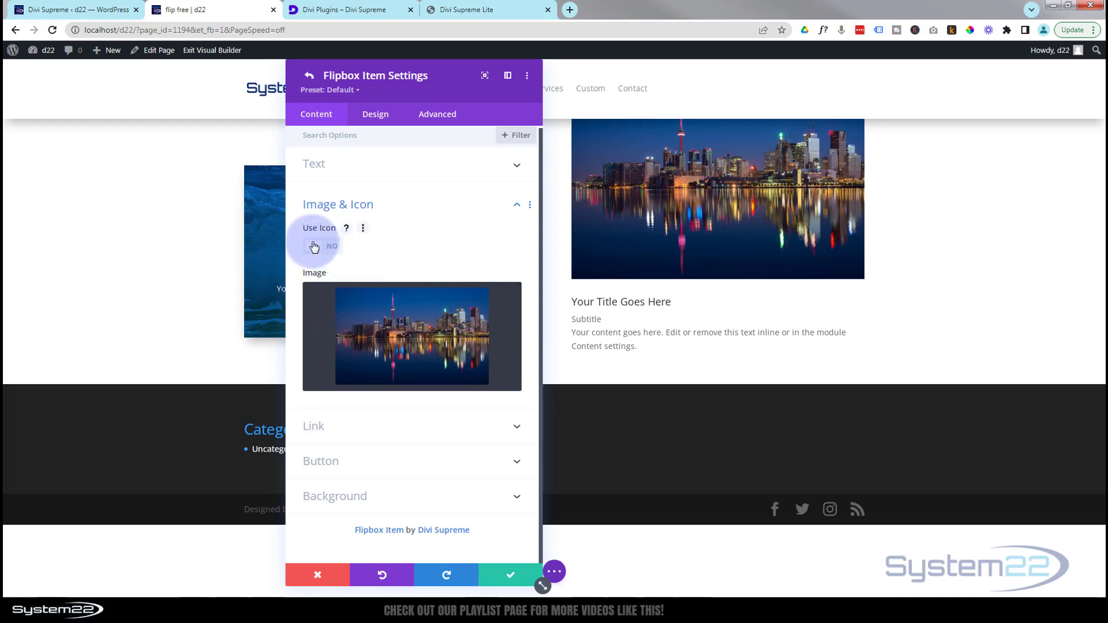
mouse_move(469, 300)
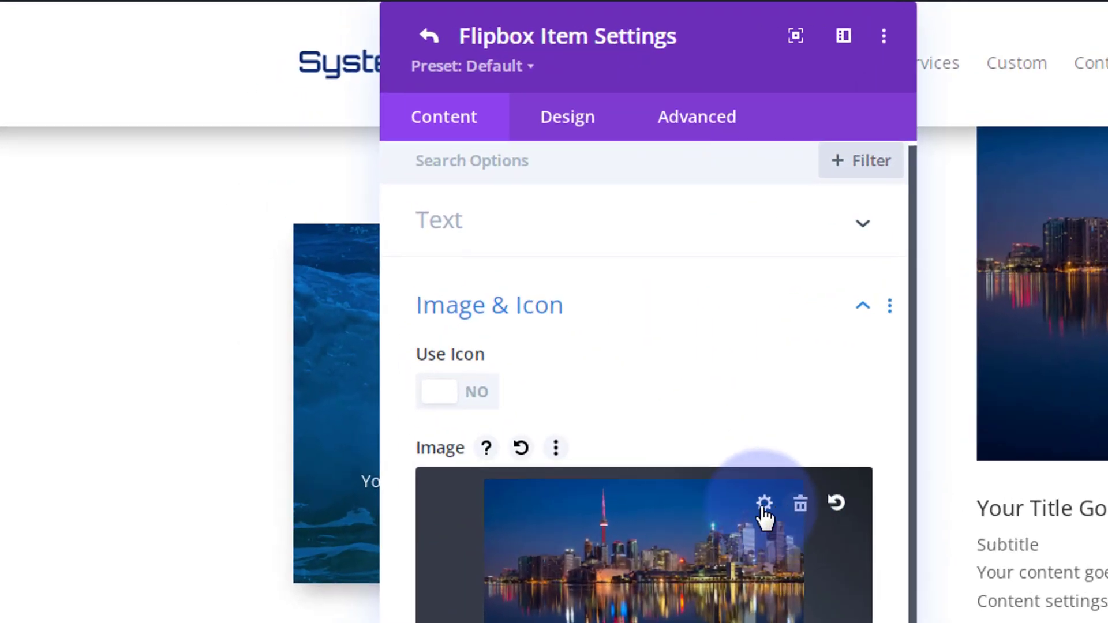
click(801, 504)
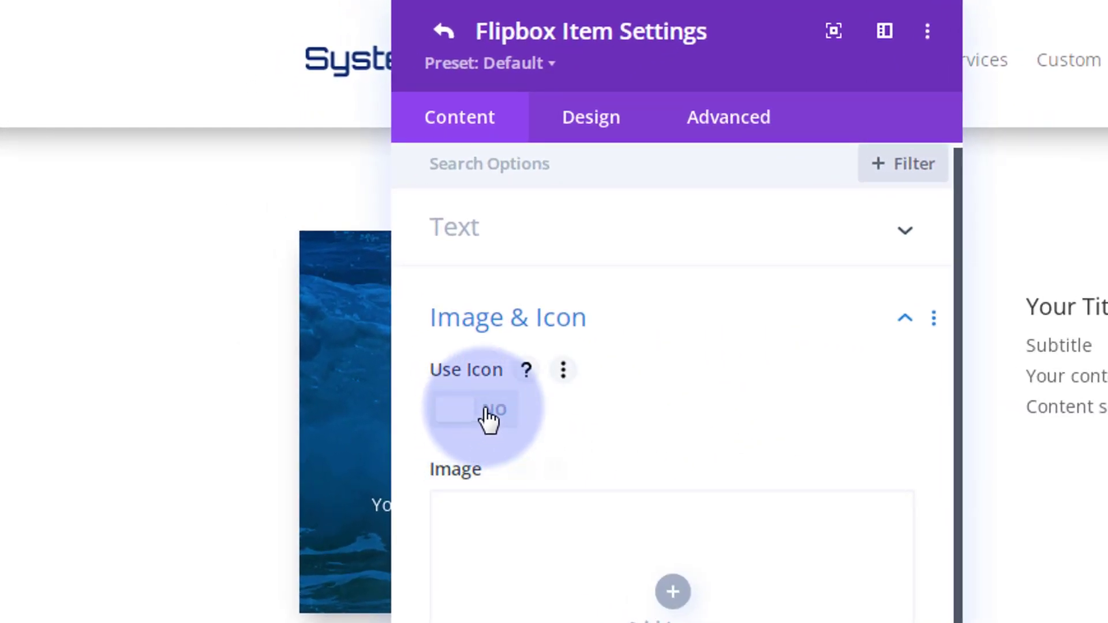
Turn Use Icon on and choose the double-chevron icon
click(496, 411)
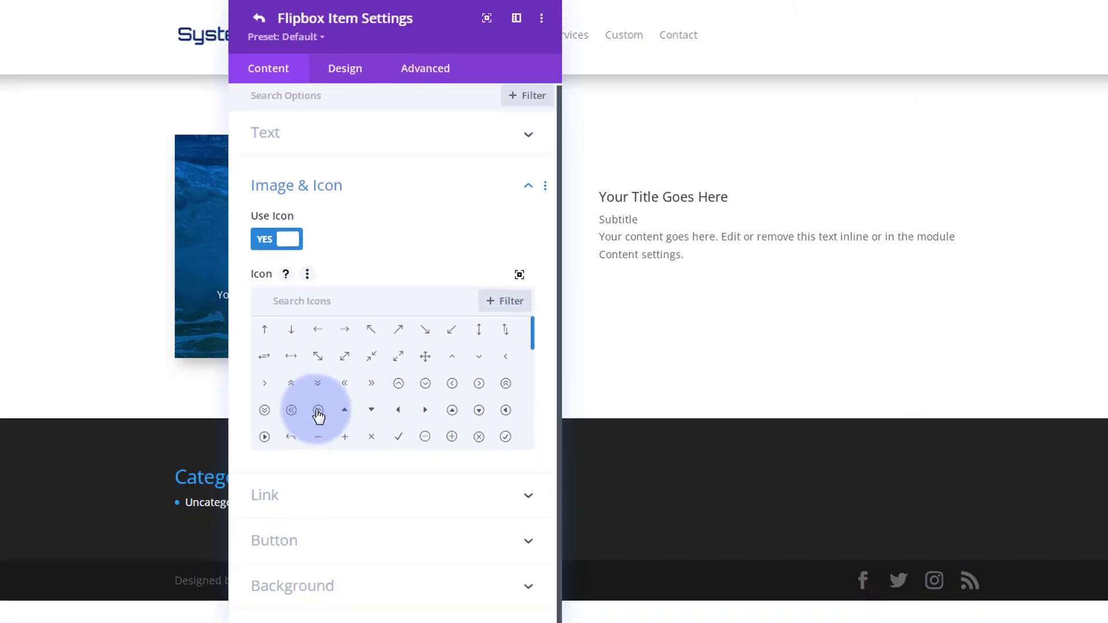
click(317, 413)
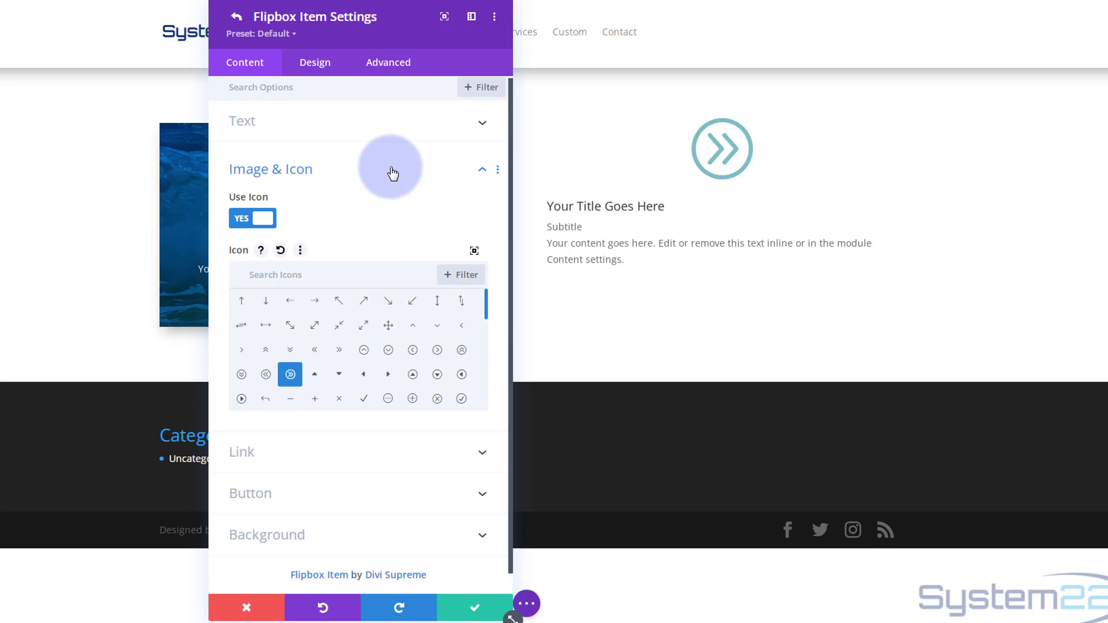
scroll(393, 174, down, 1)
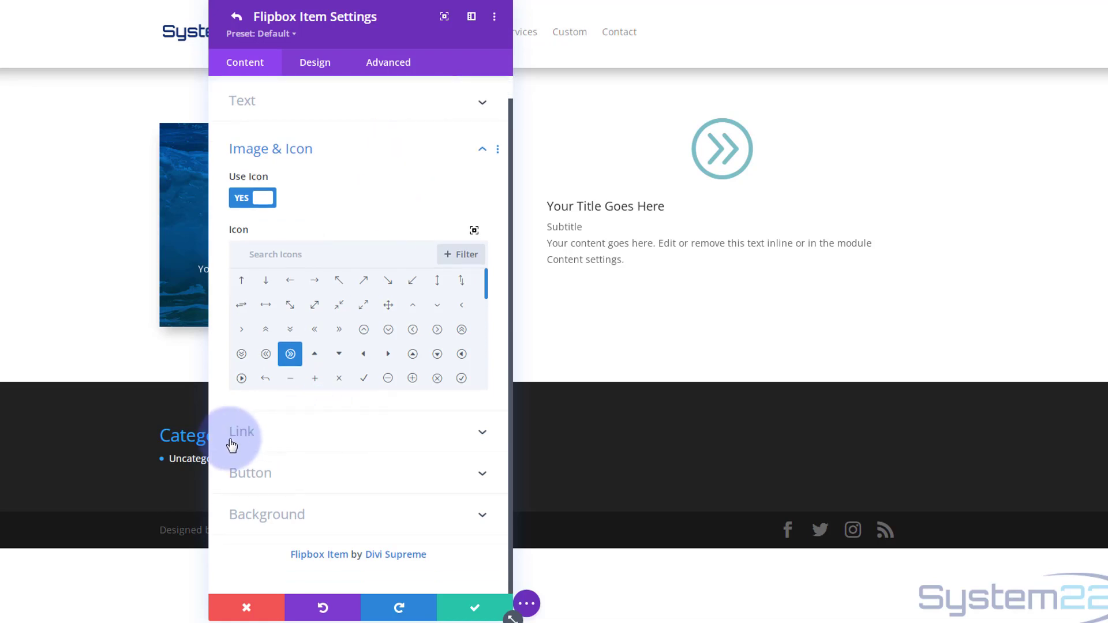
click(326, 442)
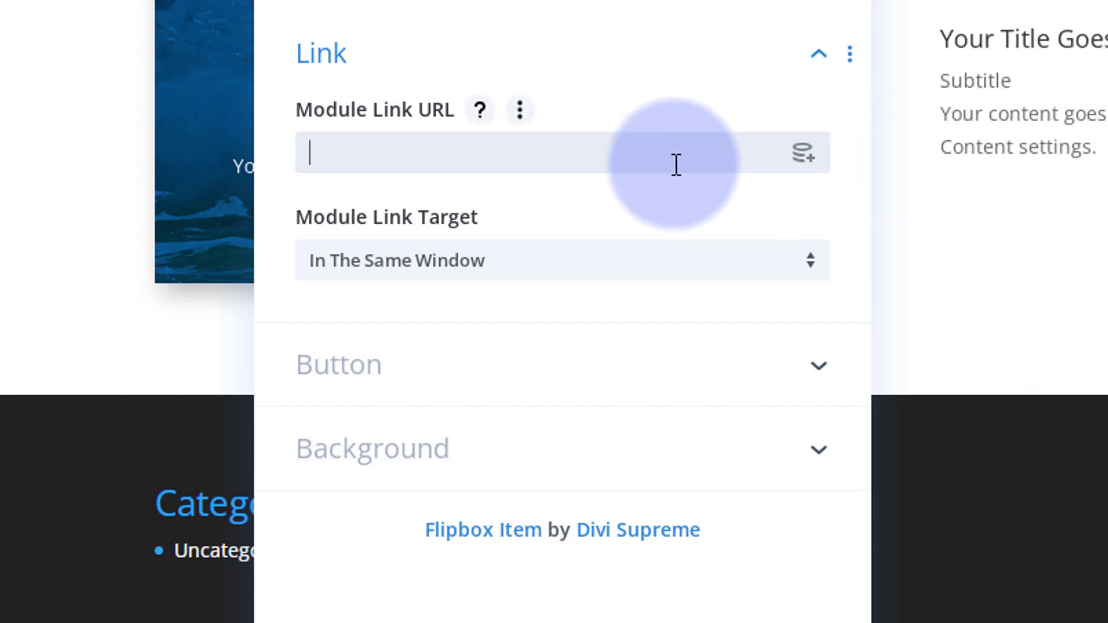
Leave the Module Link URL empty with the target kept at In The Same Window
click(521, 156)
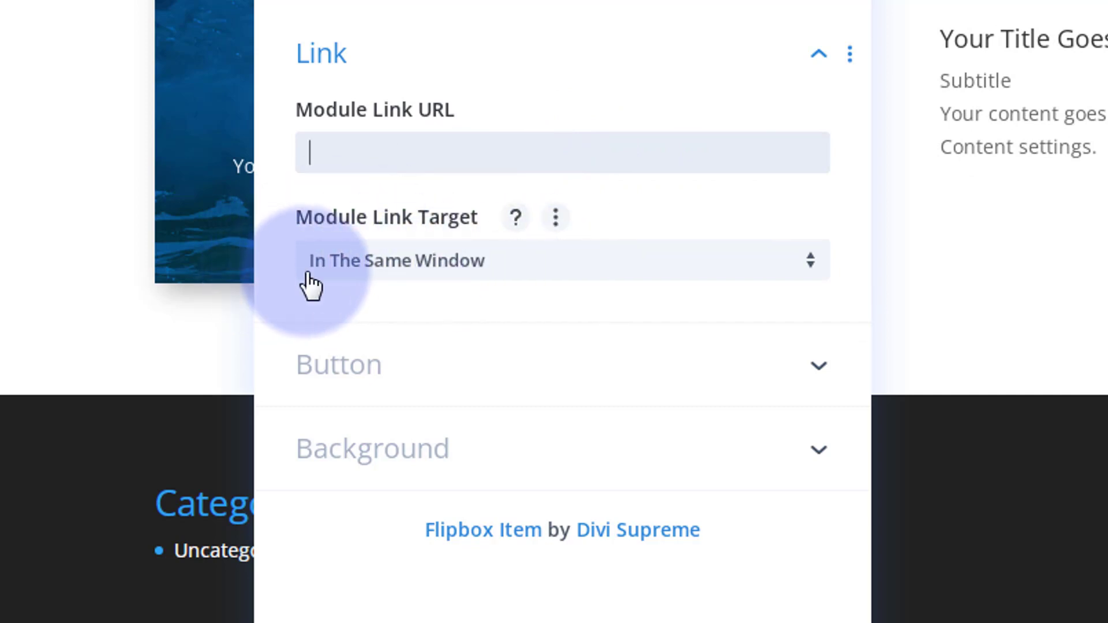
click(525, 270)
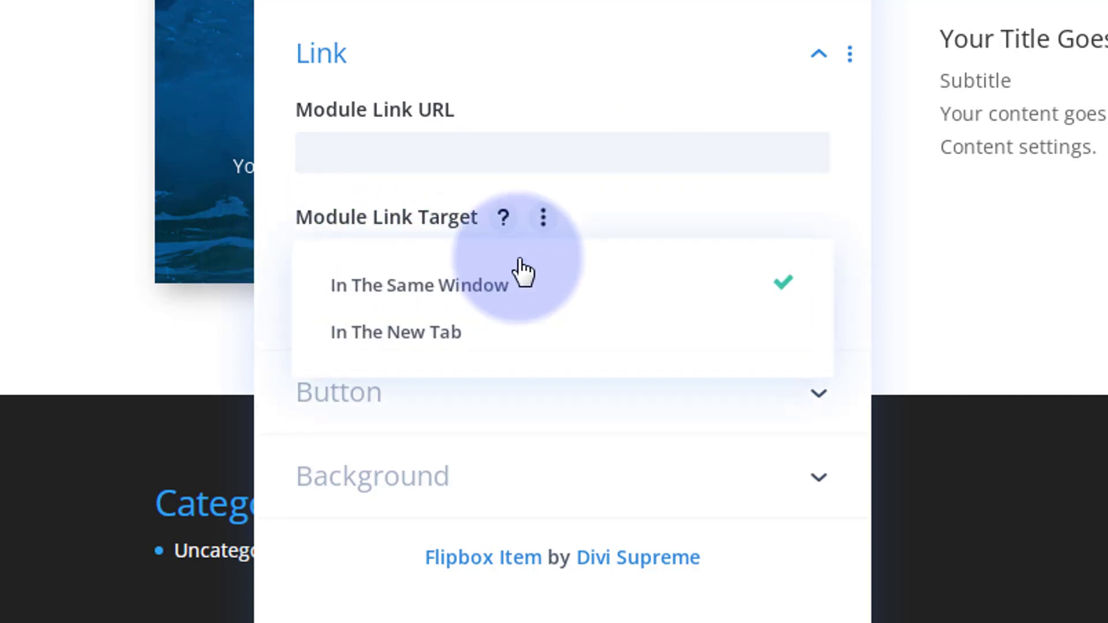
click(275, 254)
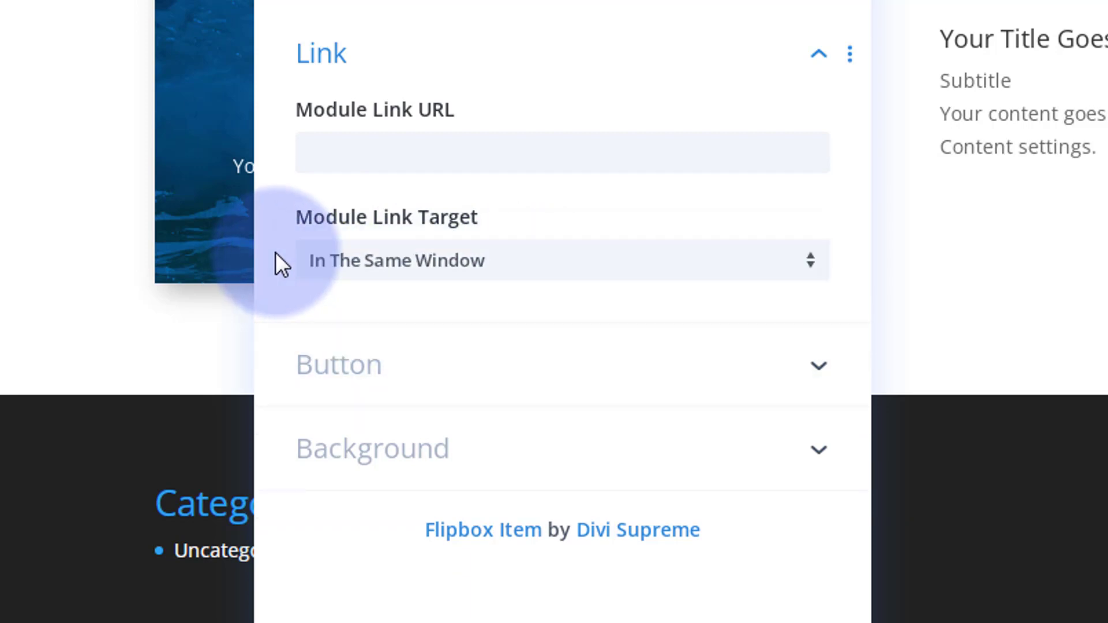
click(581, 362)
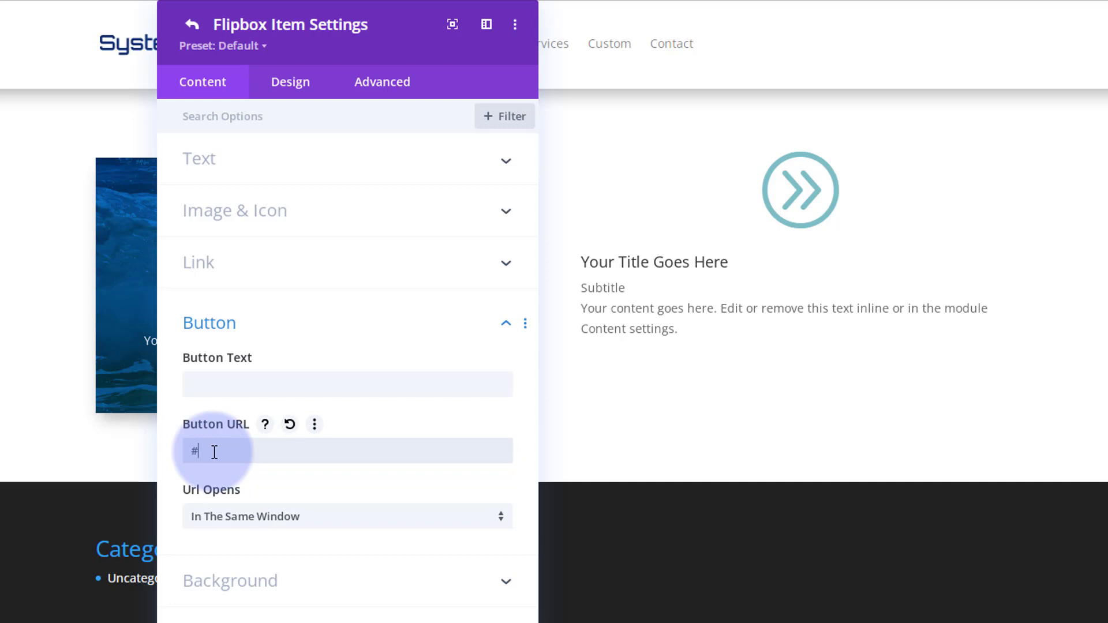
Clear the 'Learn more' button text and the '#' button URL so no button shows
click(192, 385)
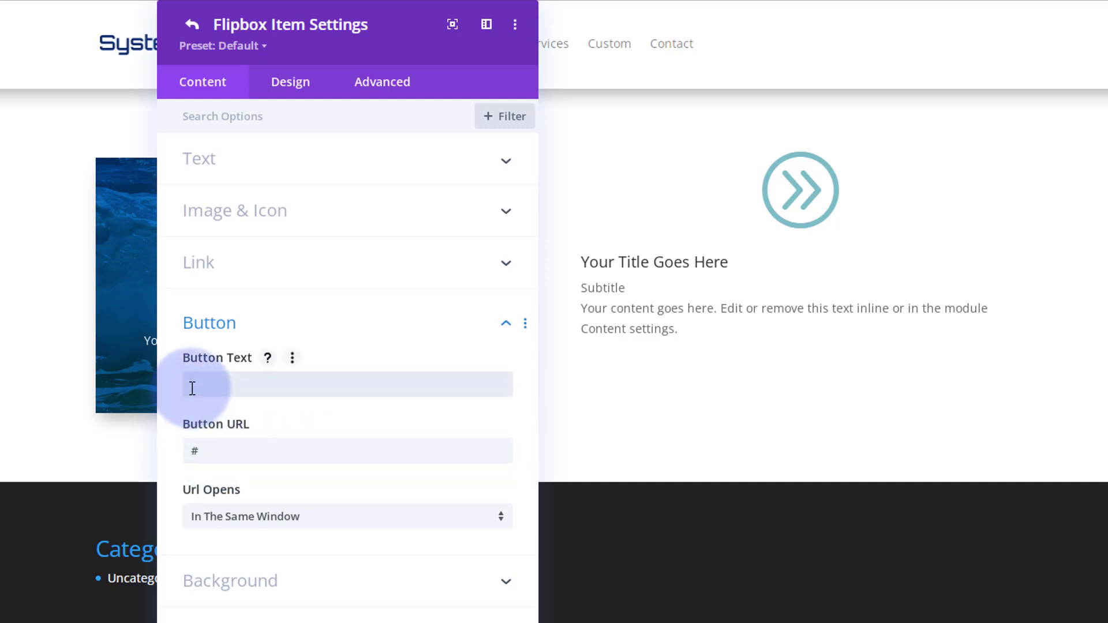
text(Learn more)
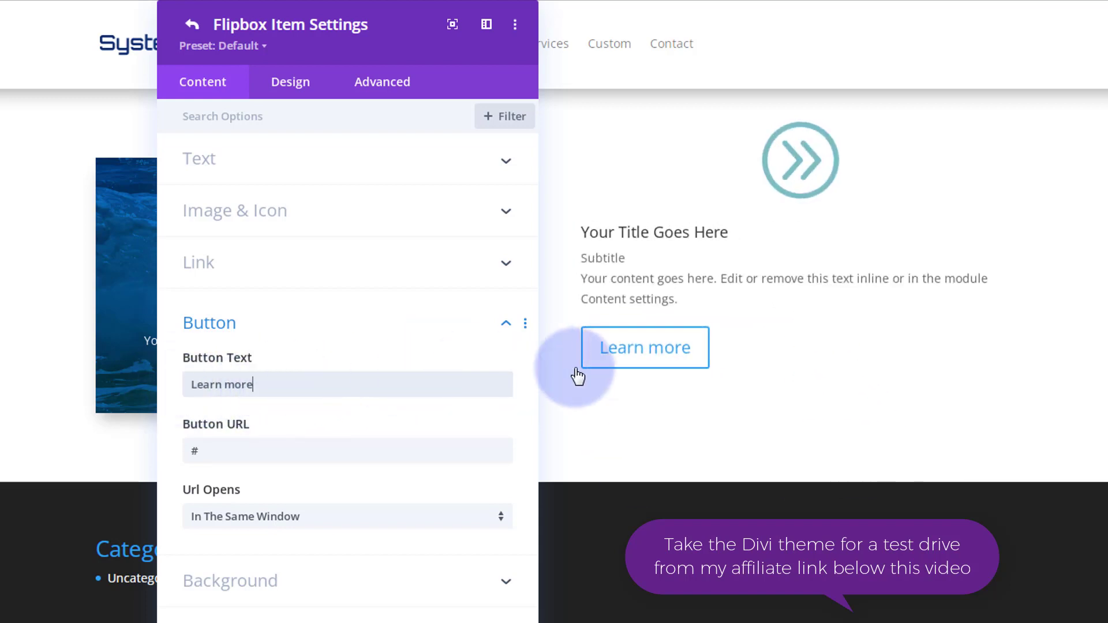
drag(265, 383, 148, 384)
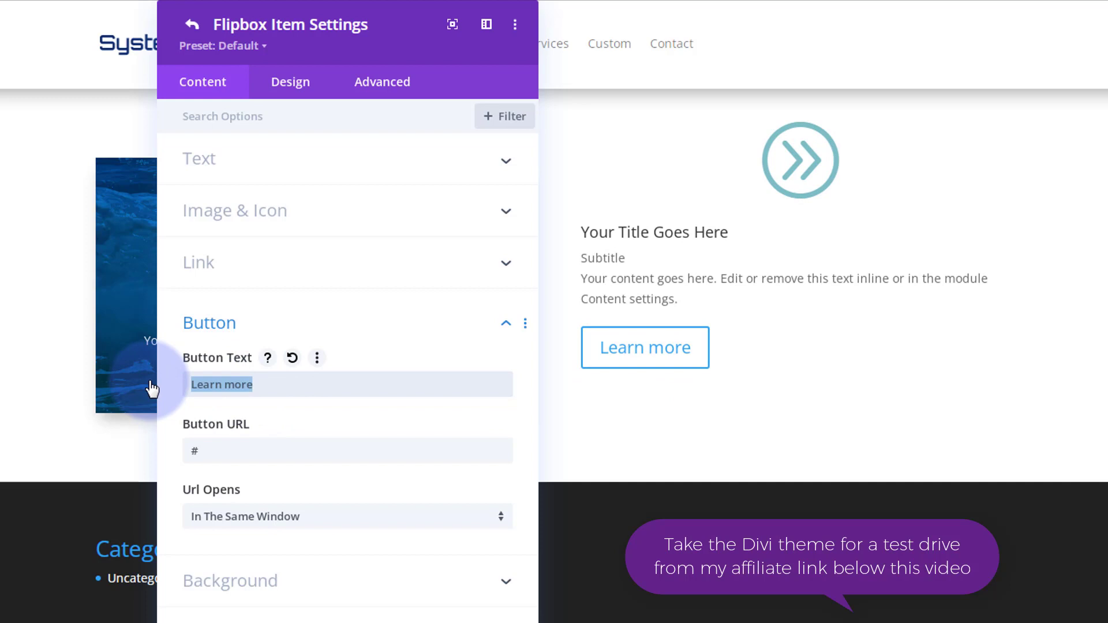
key(BackSpace)
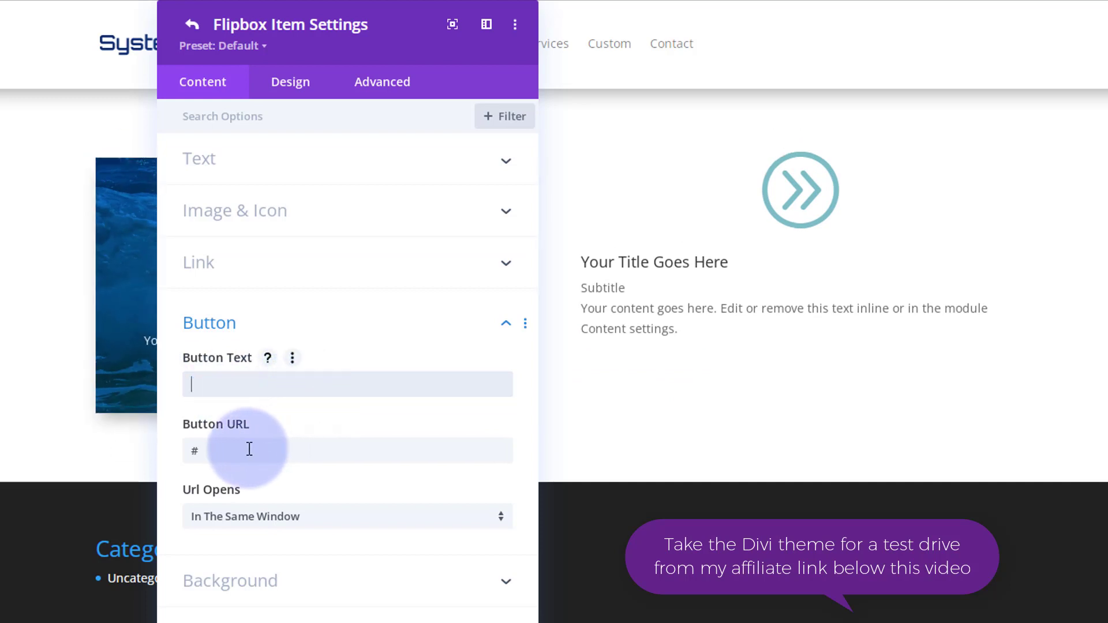
drag(223, 449, 186, 451)
key(BackSpace)
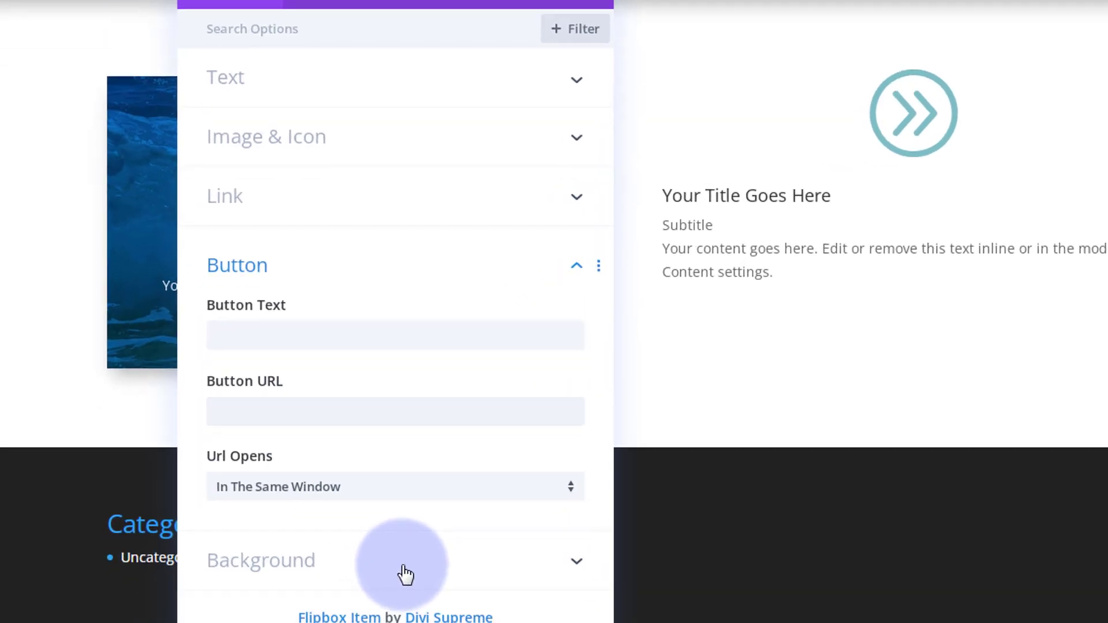
Give the flipbox item a purple #8300e9 background and open the background image library
click(355, 586)
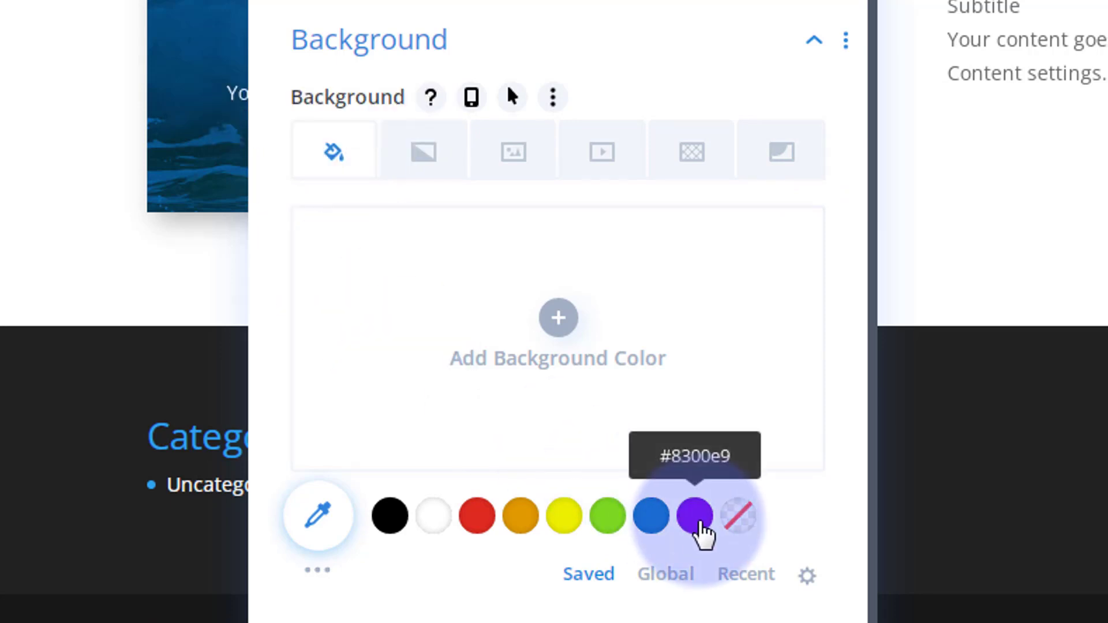
click(697, 520)
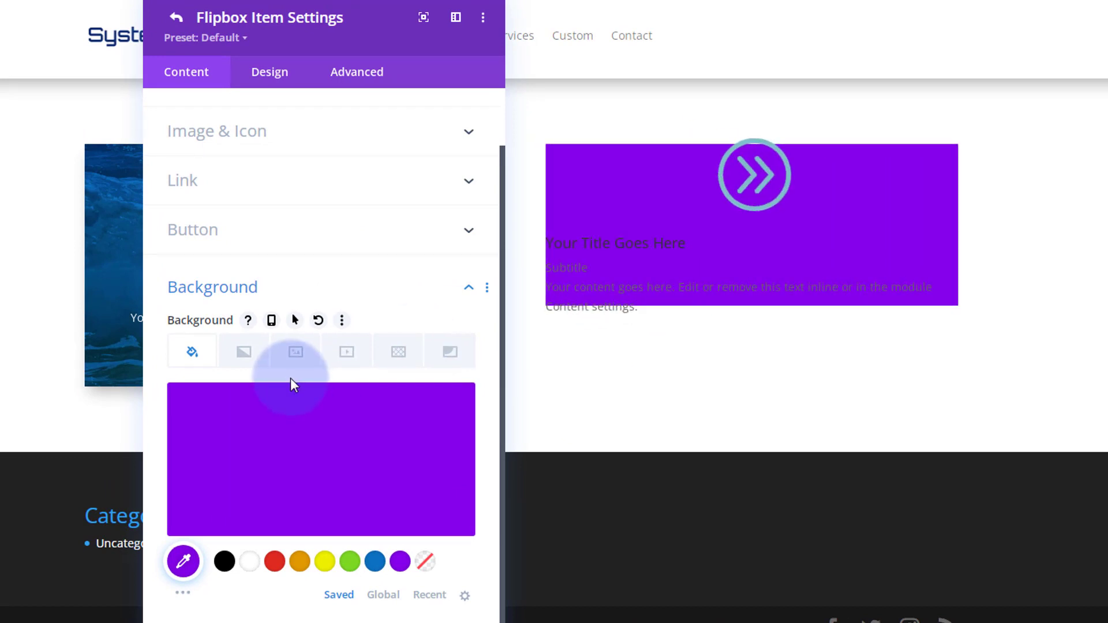
click(296, 353)
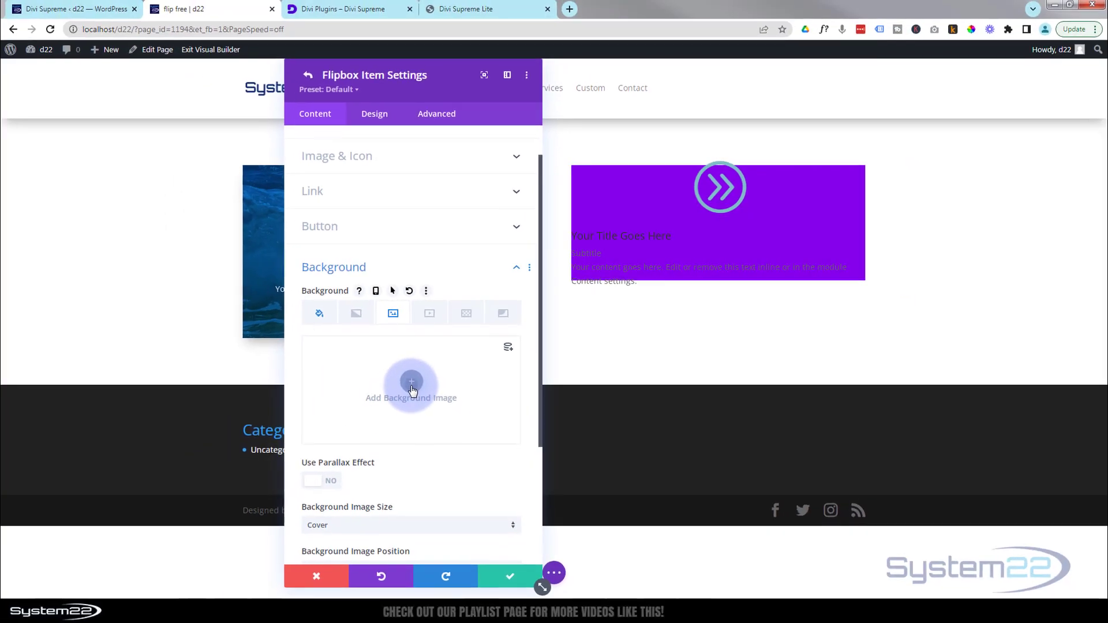
click(321, 448)
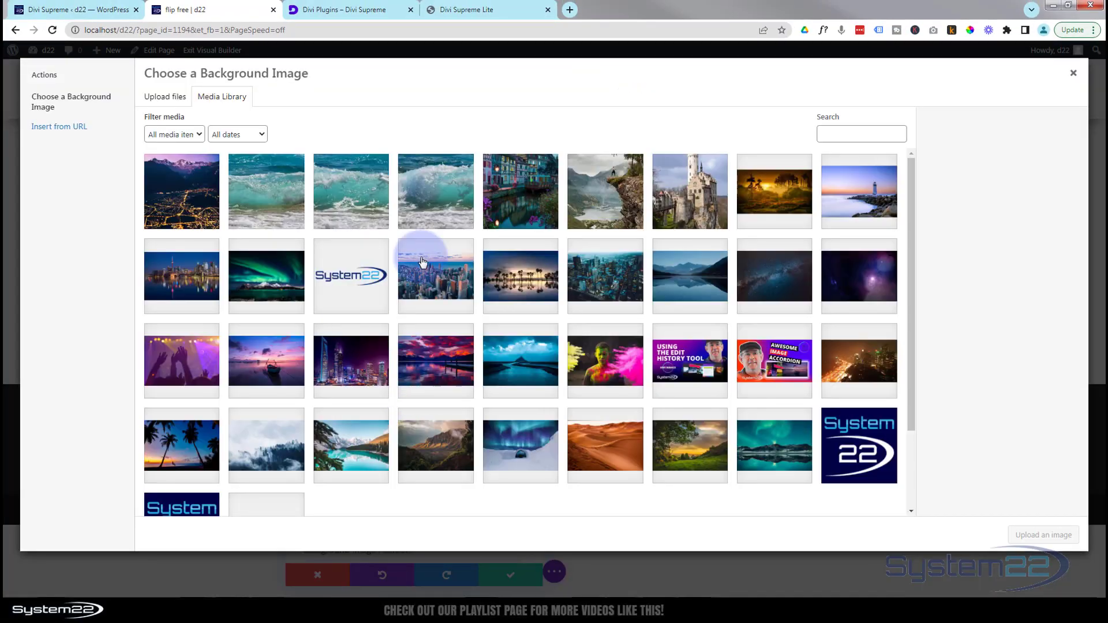
Set the colourful canal-side houses photo as the item's background image
click(508, 211)
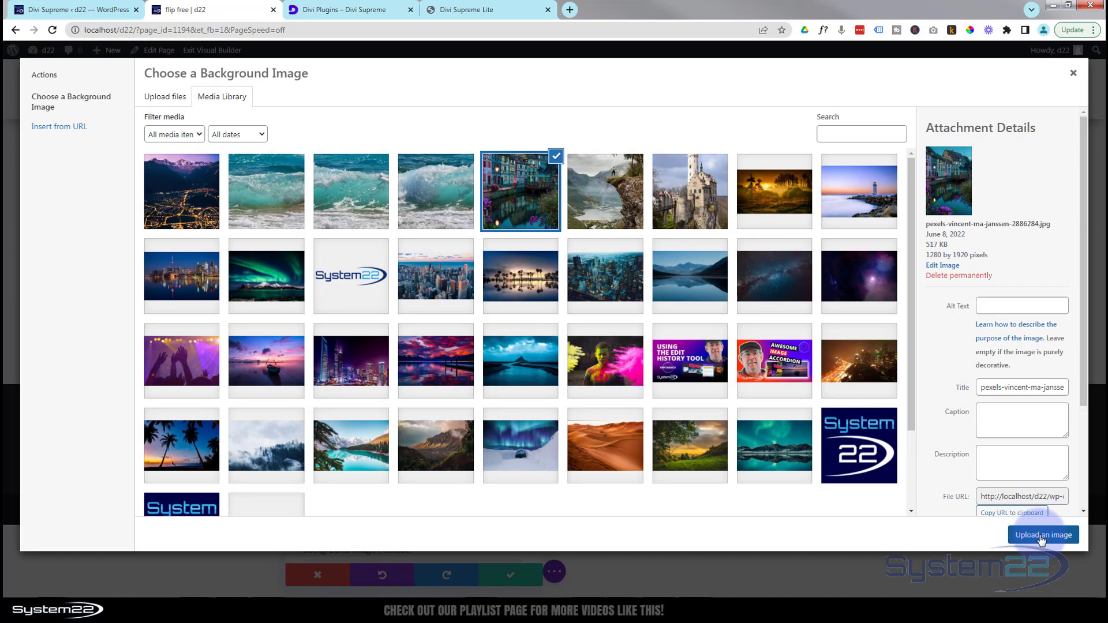
click(1042, 536)
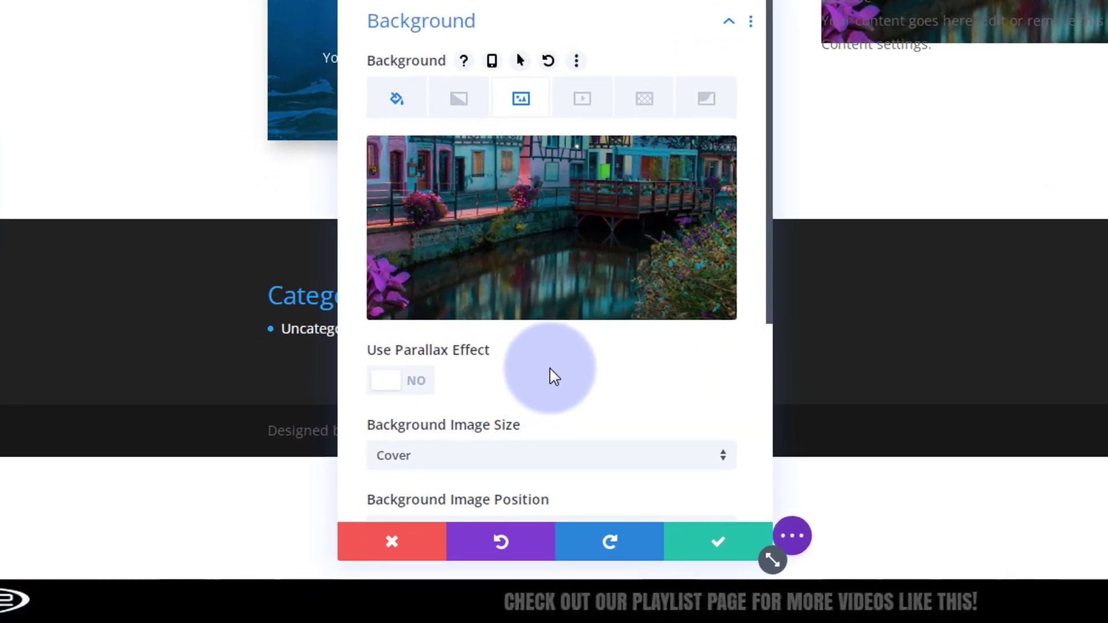
scroll(537, 329, down, 2)
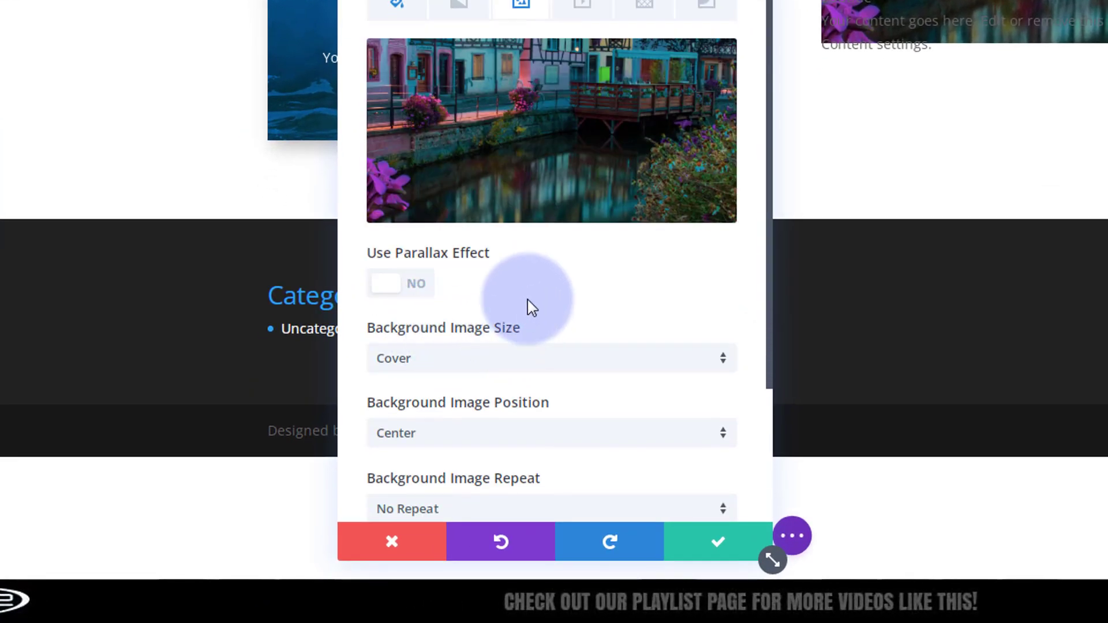
scroll(532, 308, down, 4)
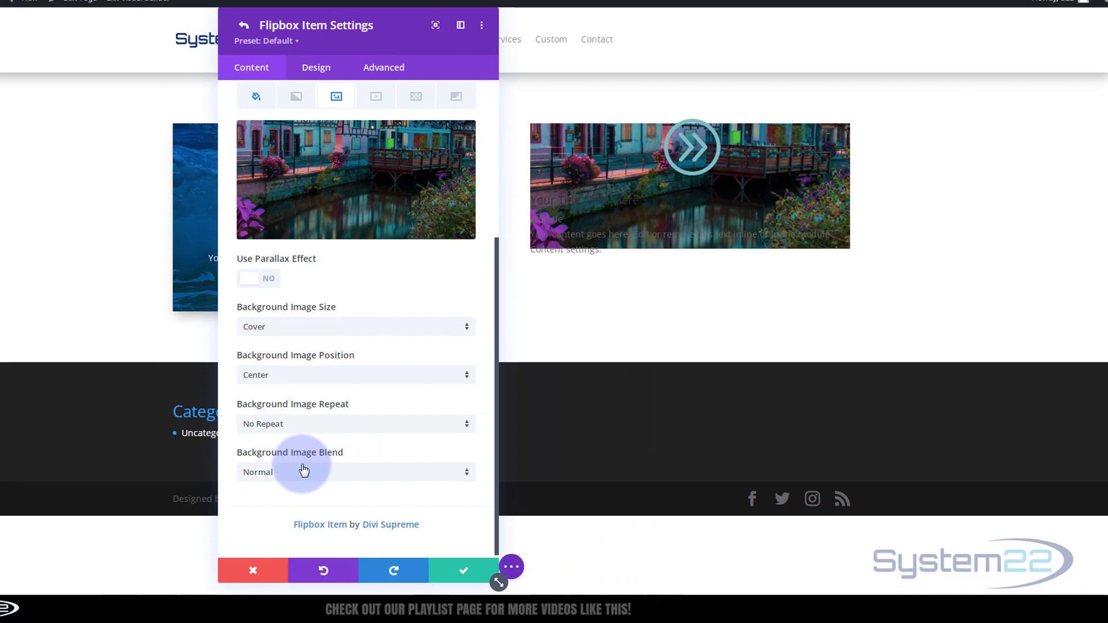
Try Multiply, Saturation and Luminosity blends, settling on Multiply for the background image
click(400, 421)
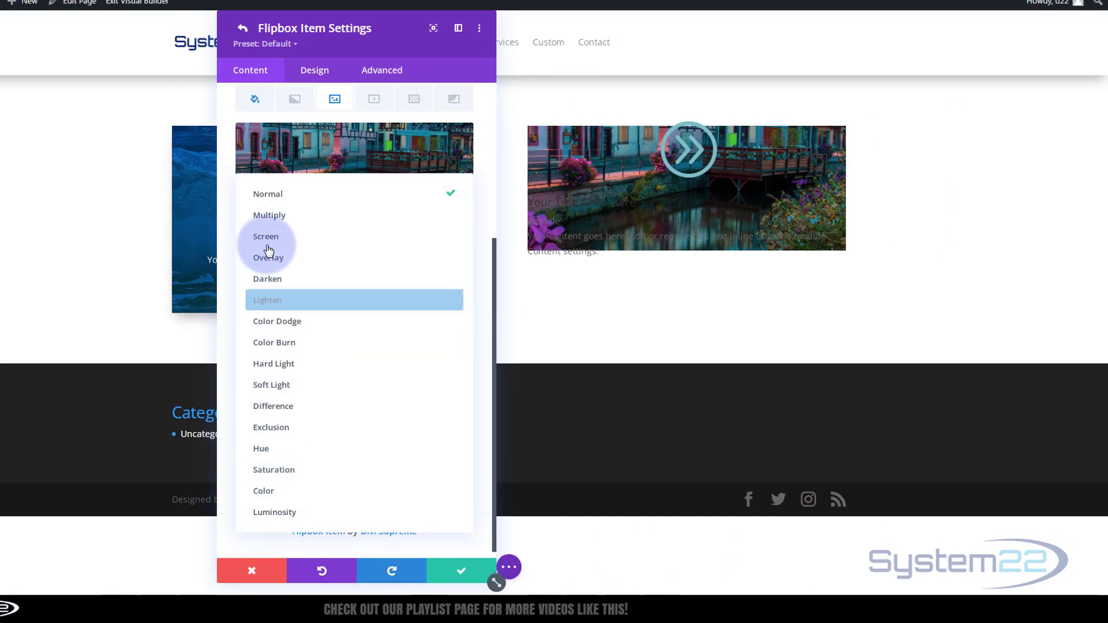
click(284, 217)
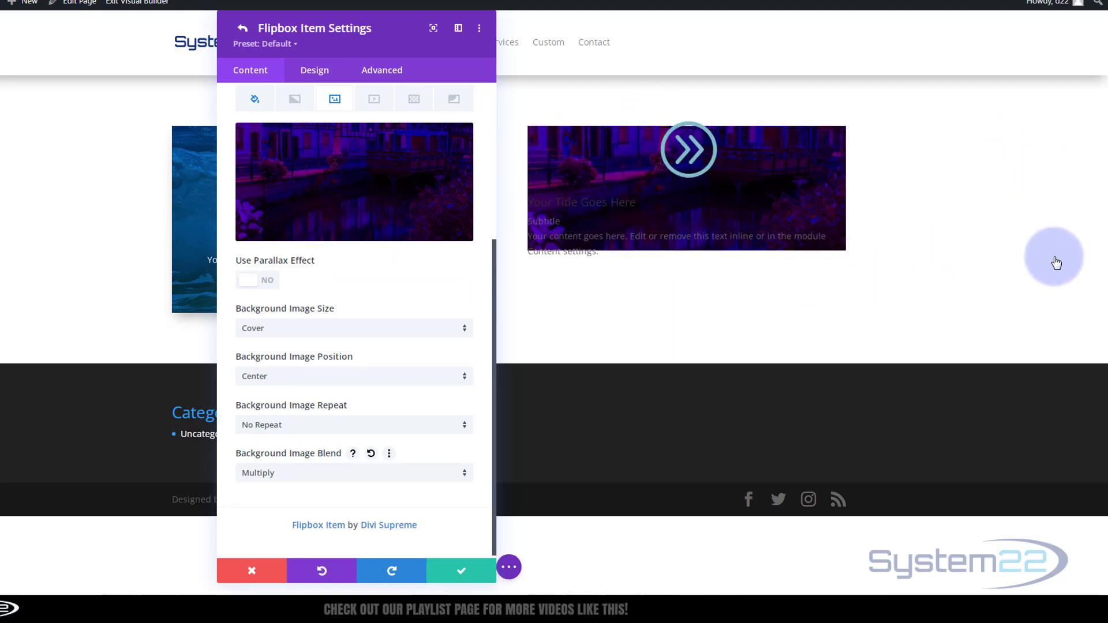
click(354, 480)
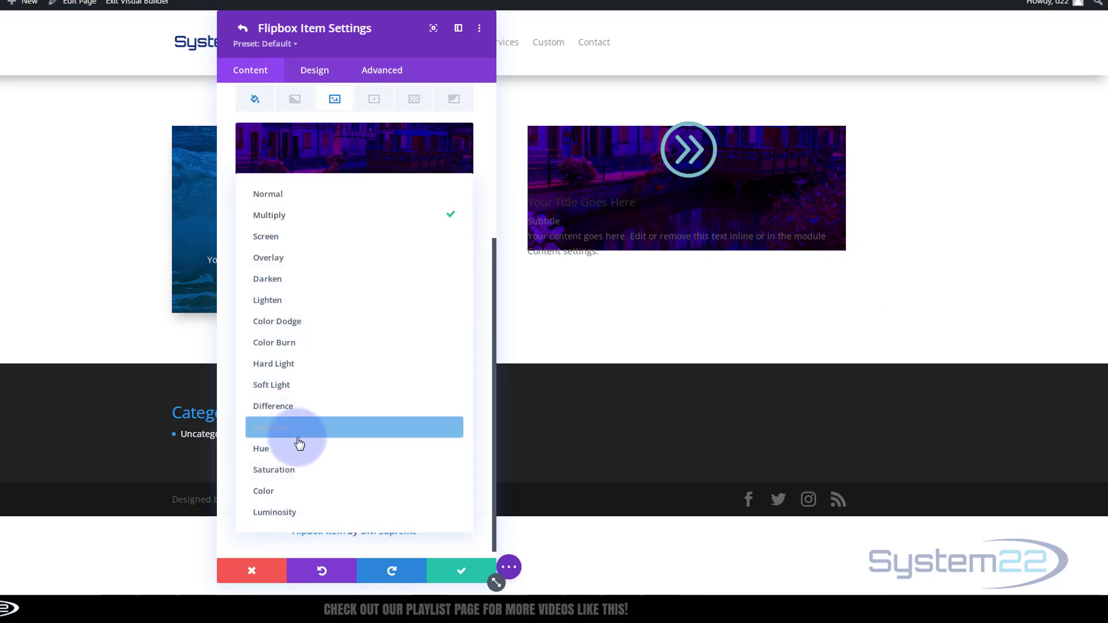
click(287, 469)
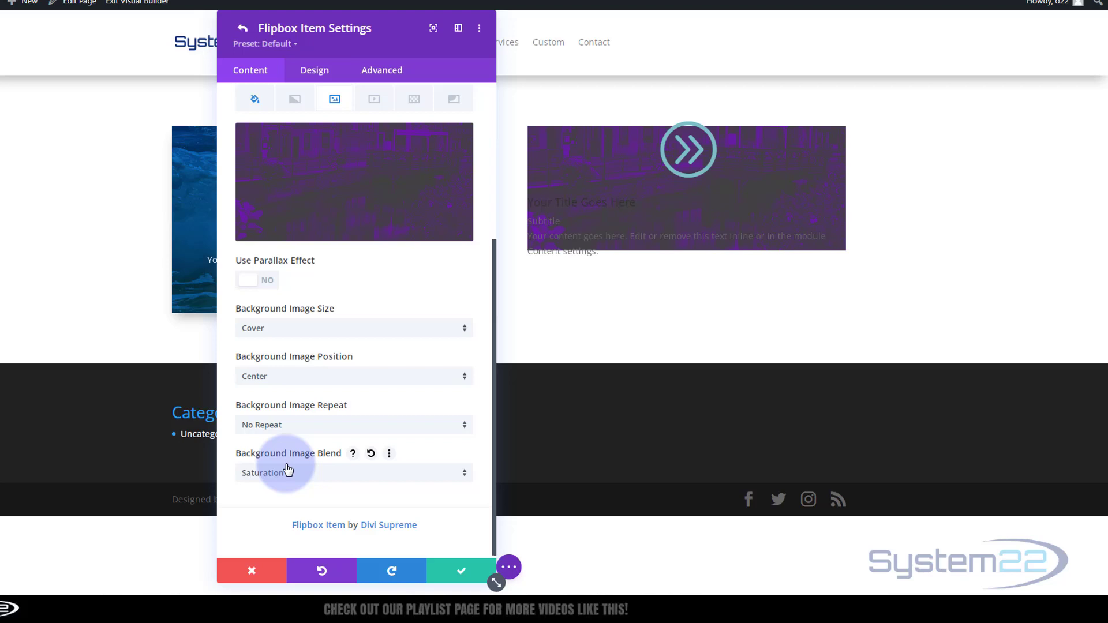
click(279, 472)
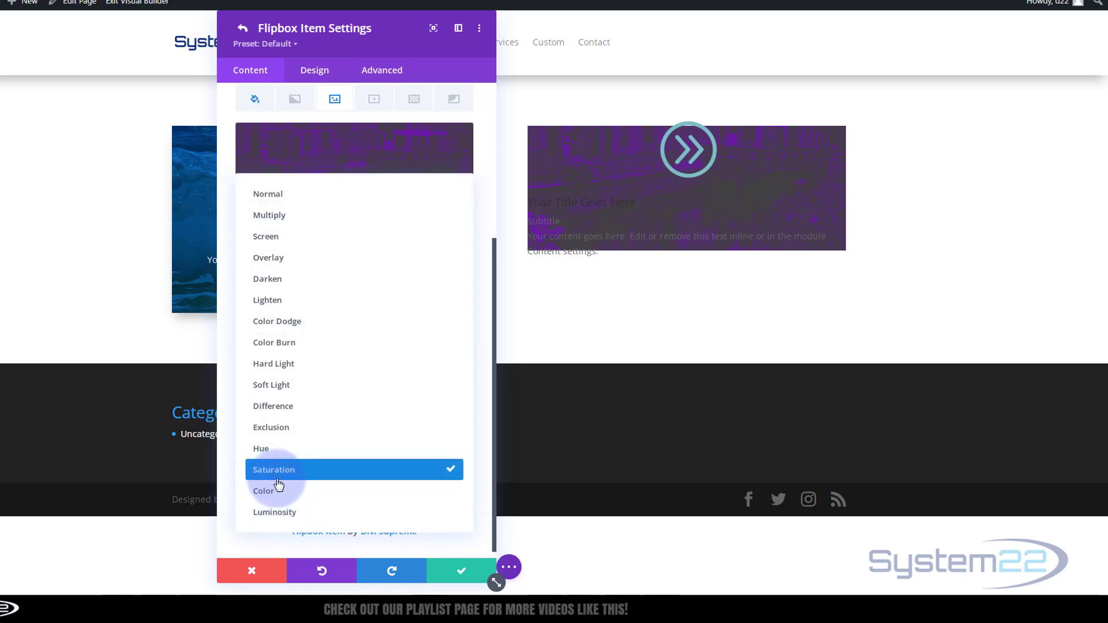
click(277, 513)
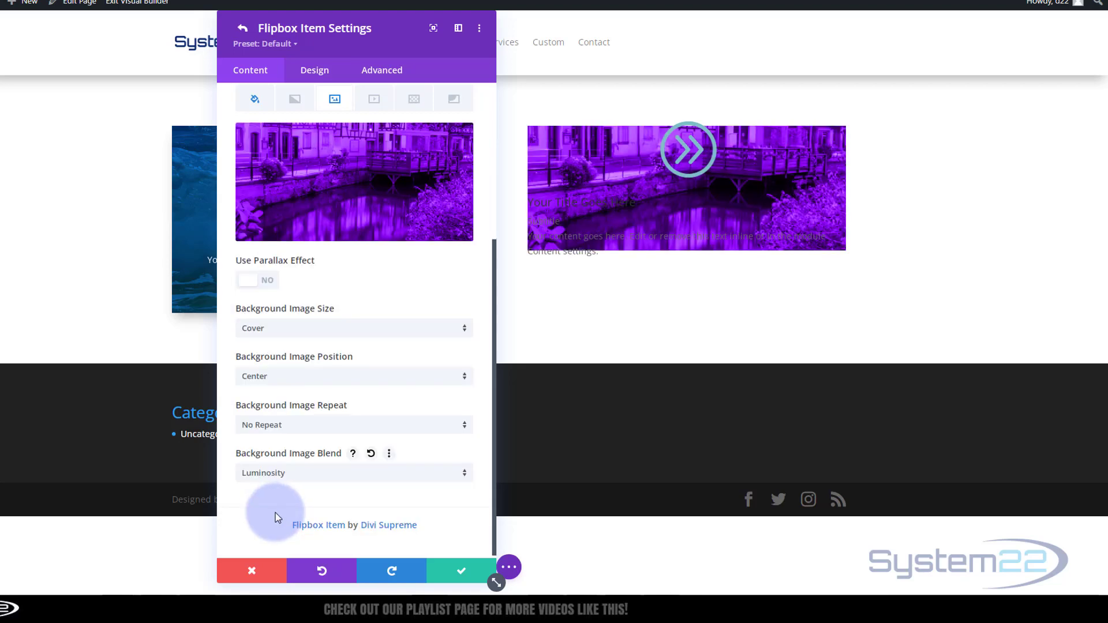
click(318, 478)
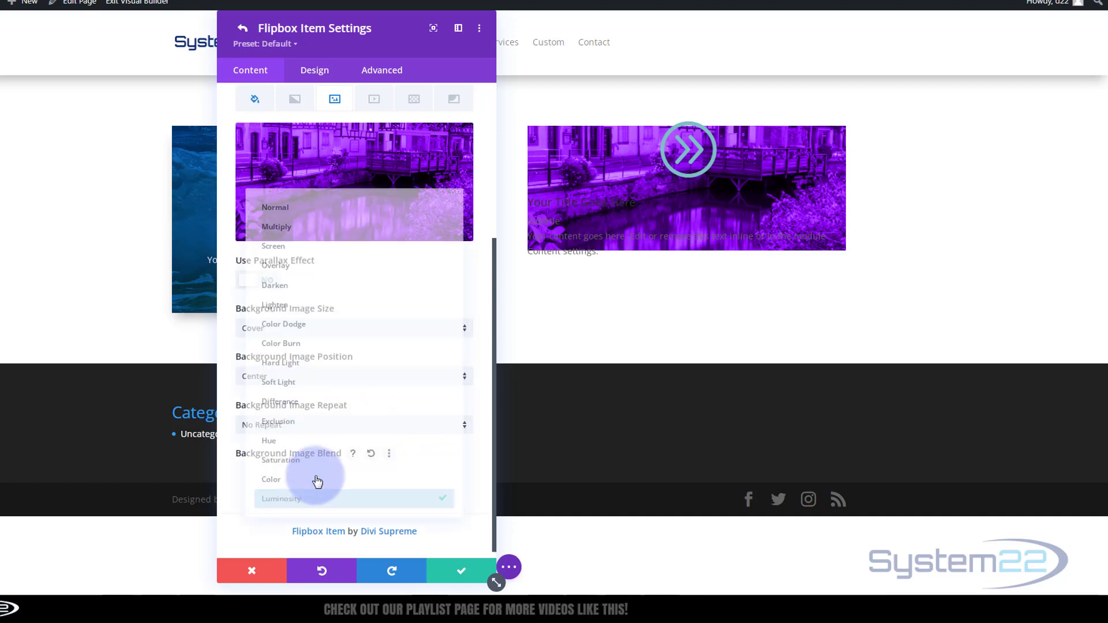
click(269, 220)
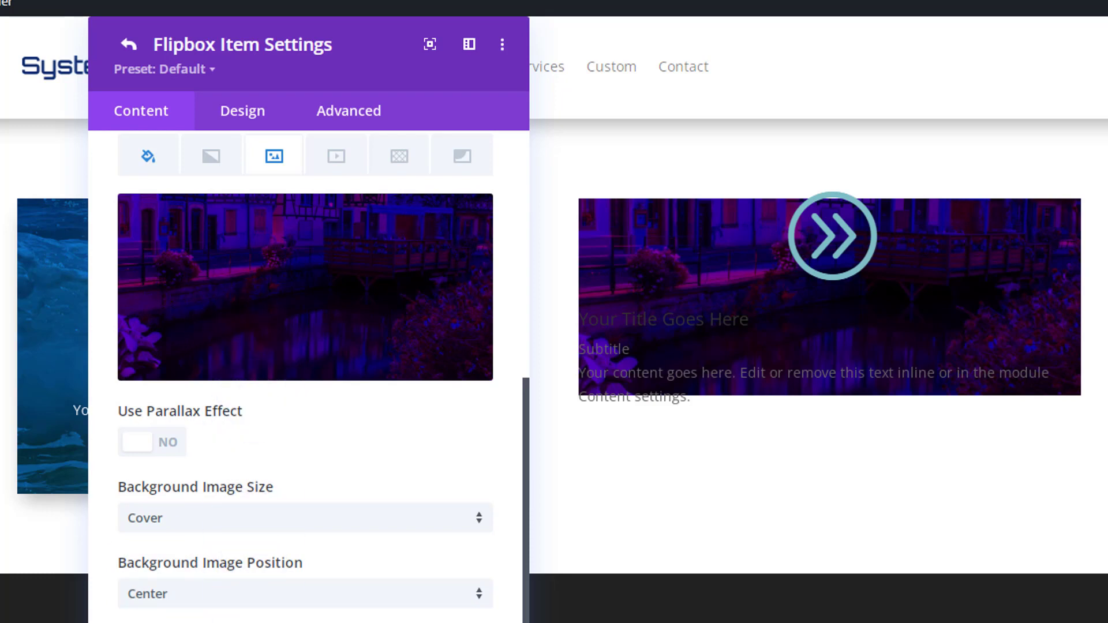
Set the flipbox item's double-arrow icon colour to white under Design > Image & Icon
click(242, 112)
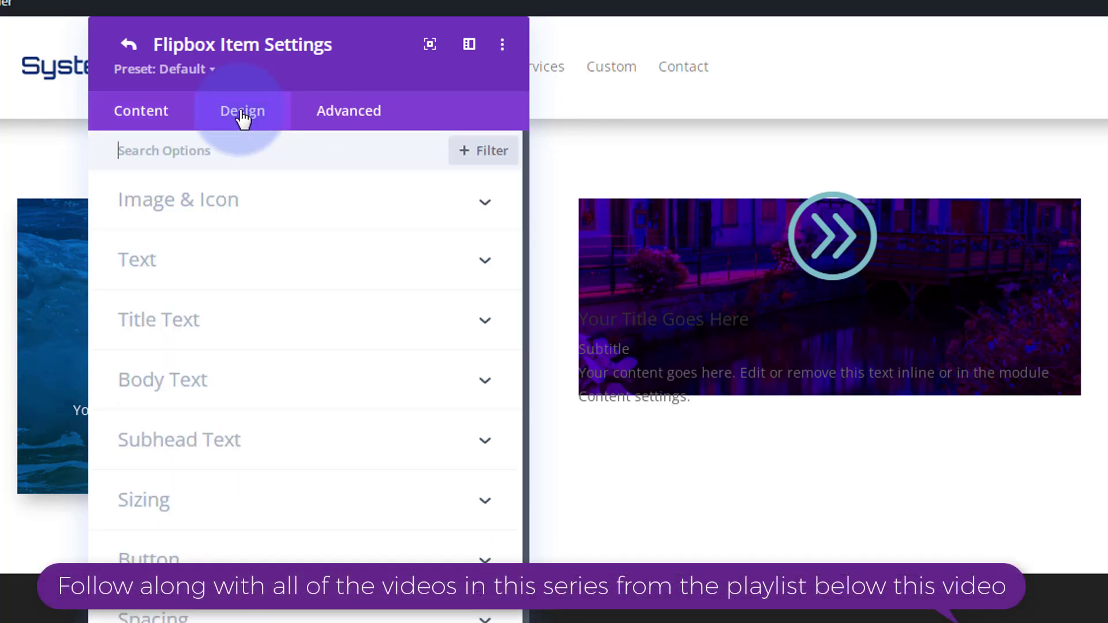
click(295, 215)
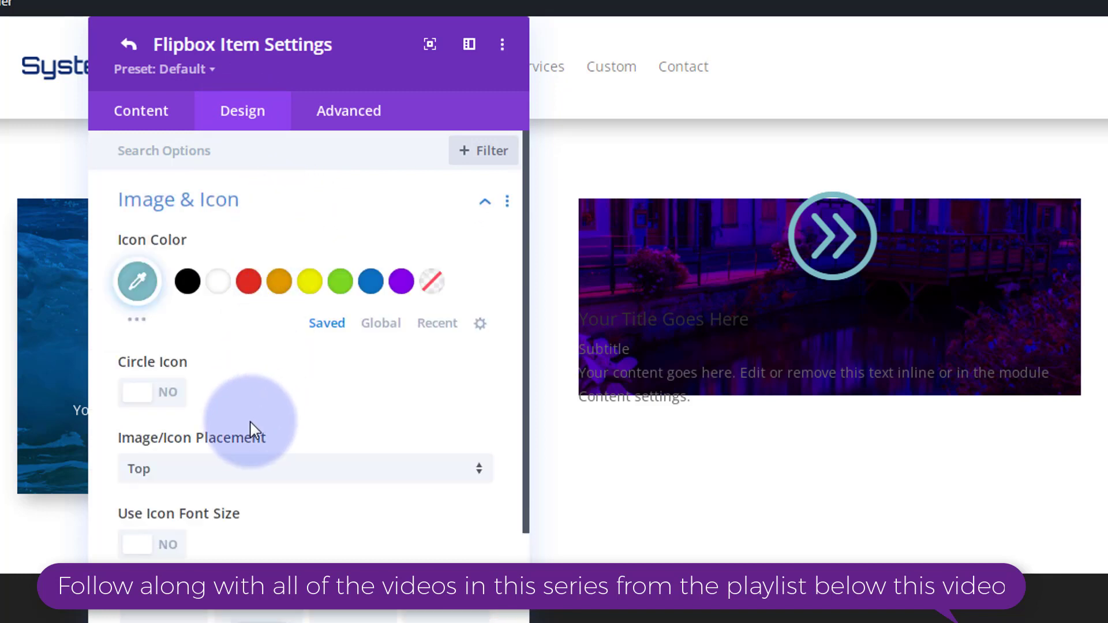
click(221, 285)
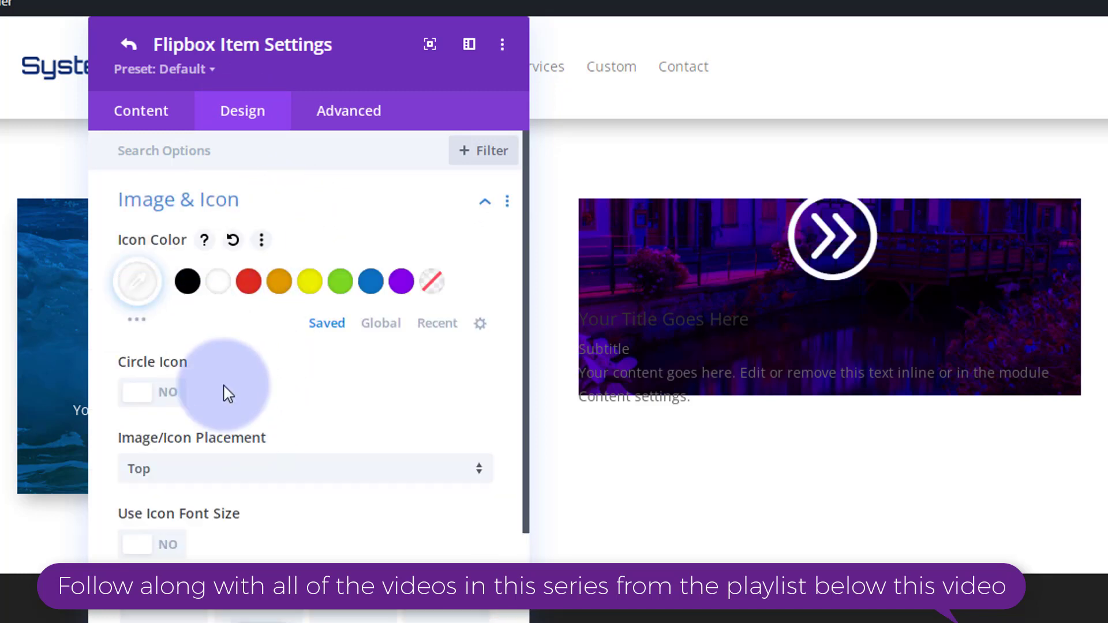
scroll(269, 390, down, 3)
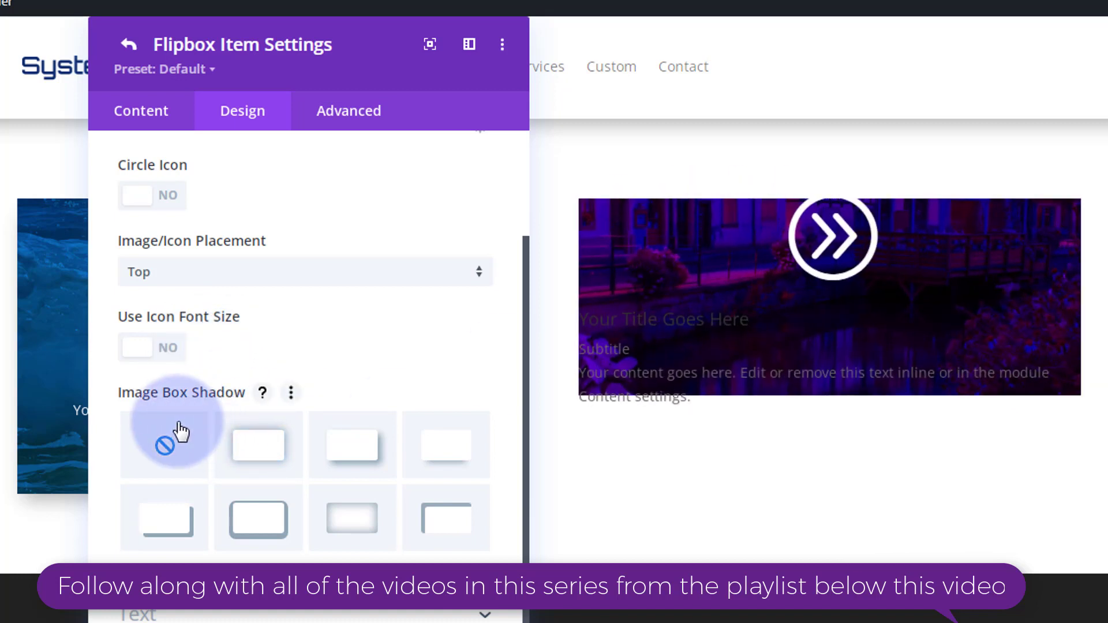
scroll(184, 426, down, 3)
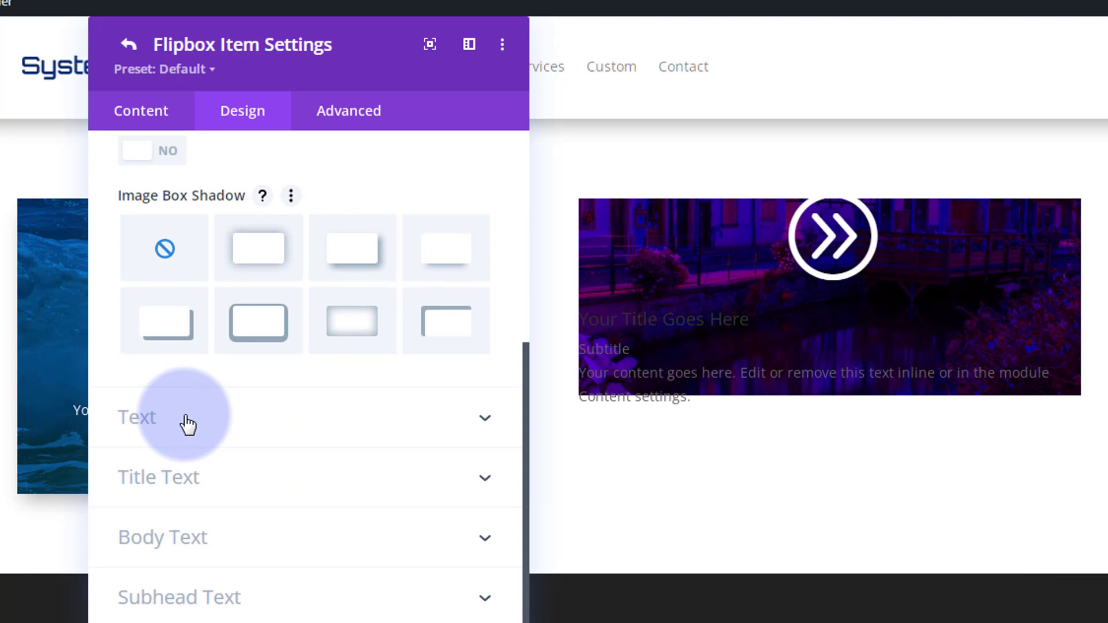
Centre-align the flipbox item's text and set its Text Color to Light
click(353, 429)
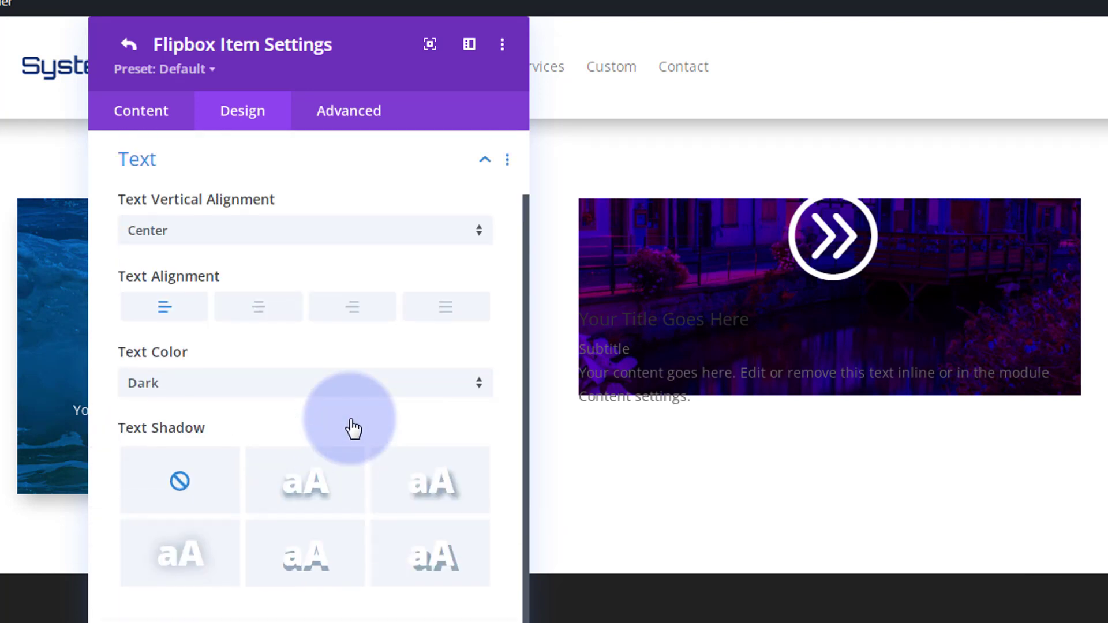
click(263, 317)
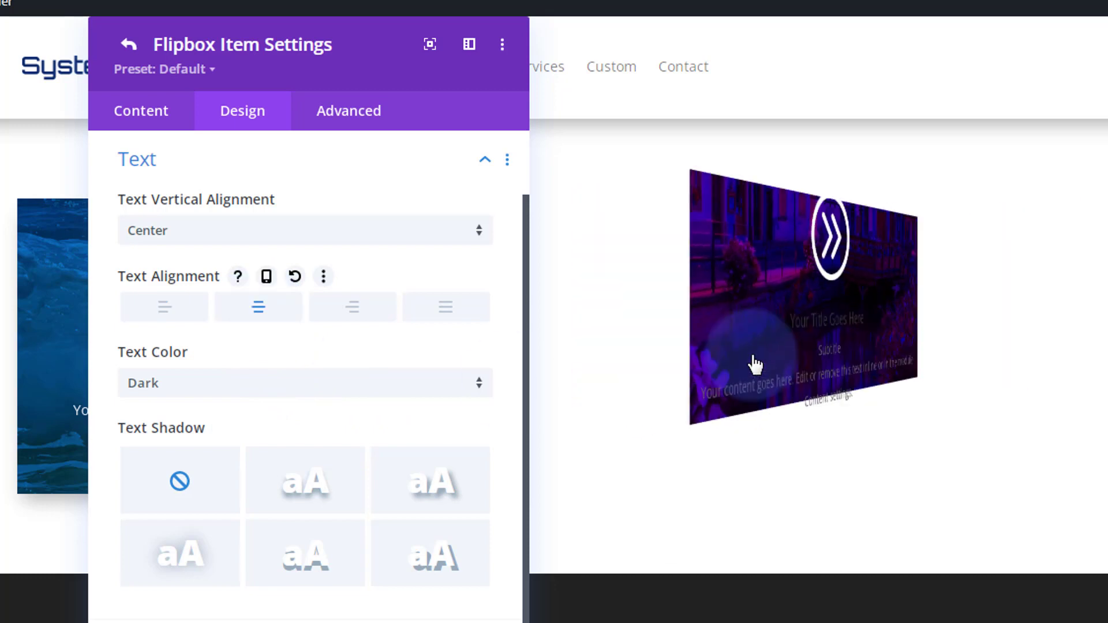
click(223, 387)
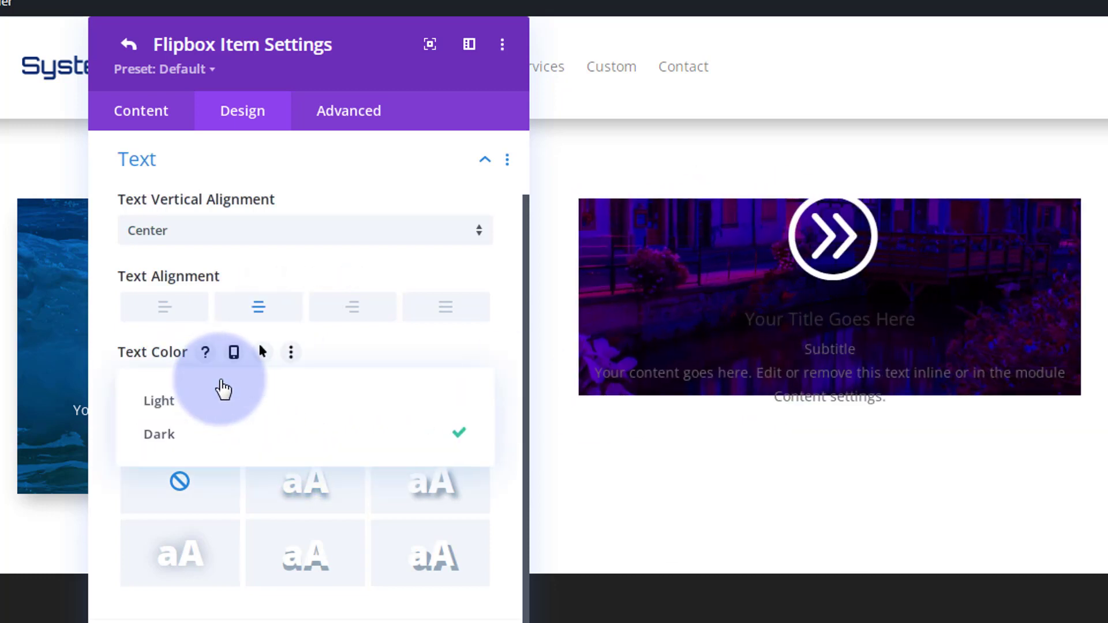
click(184, 409)
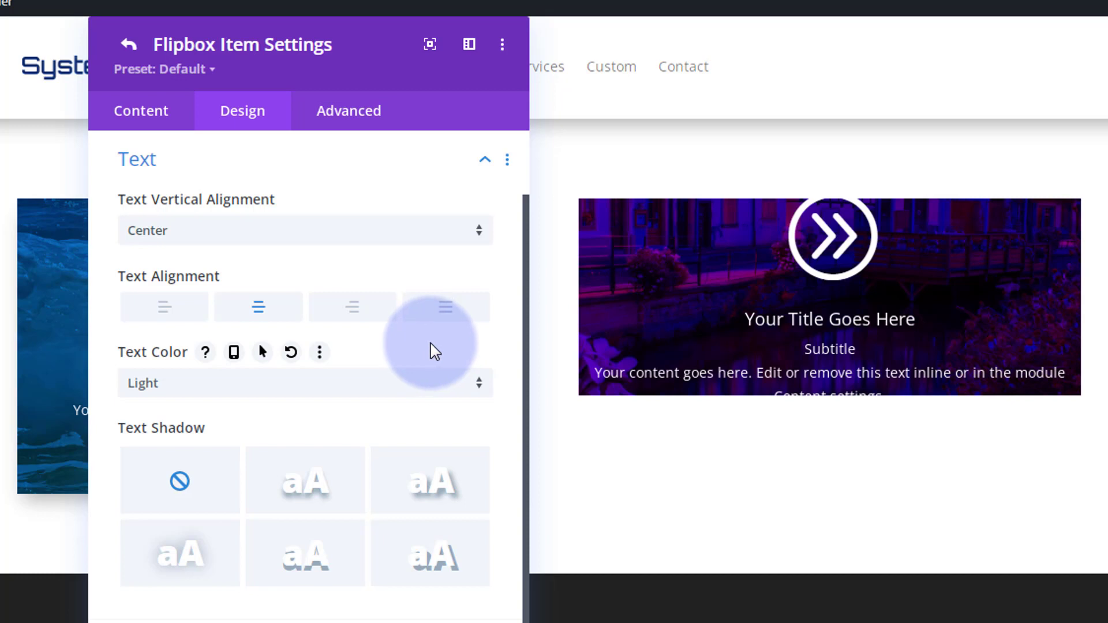
scroll(435, 351, down, 4)
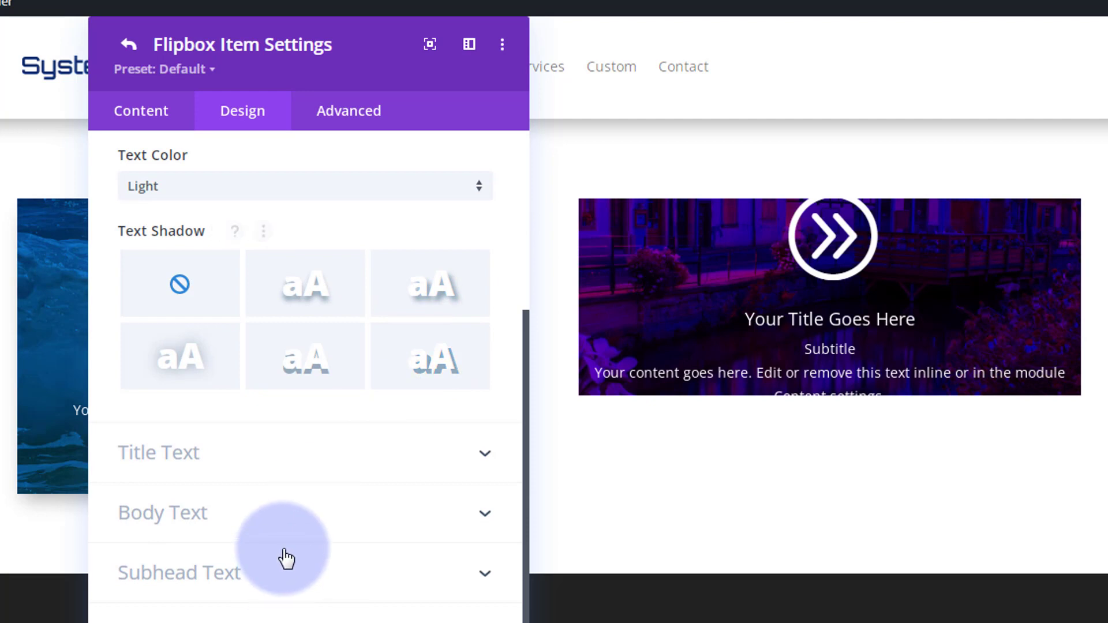
Make the title text Bold and uppercase, then expand the Body Text options
click(269, 465)
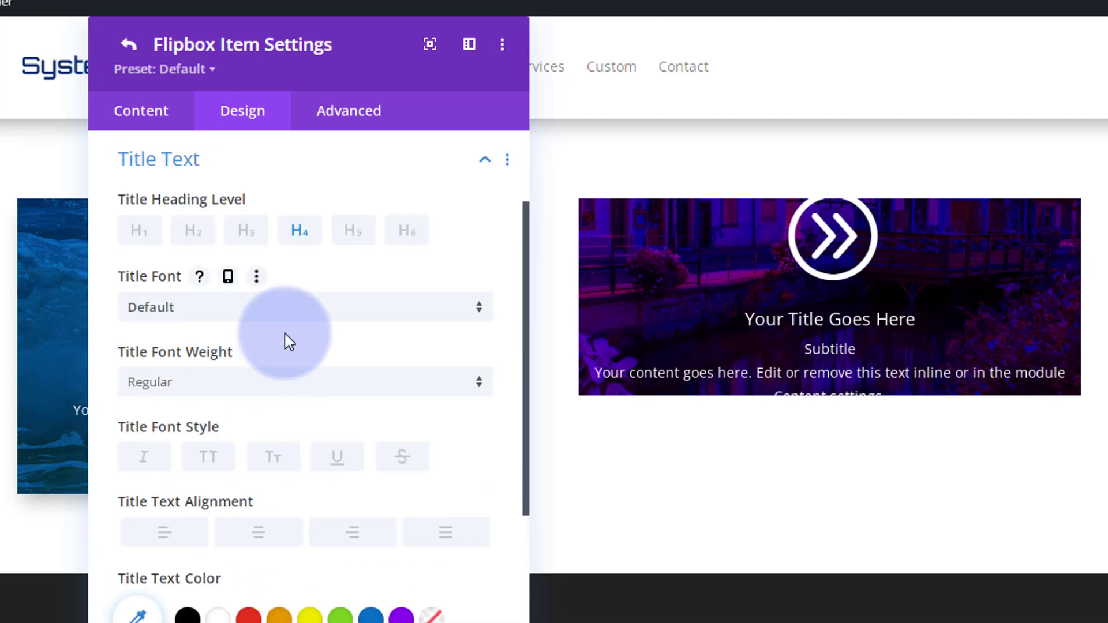
click(229, 391)
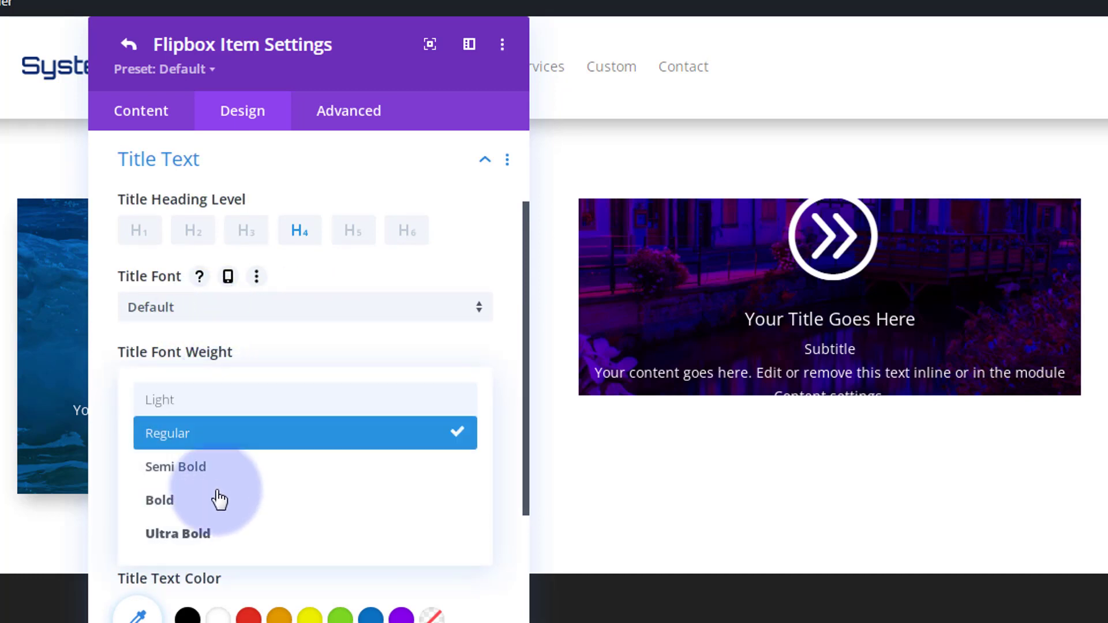
click(215, 514)
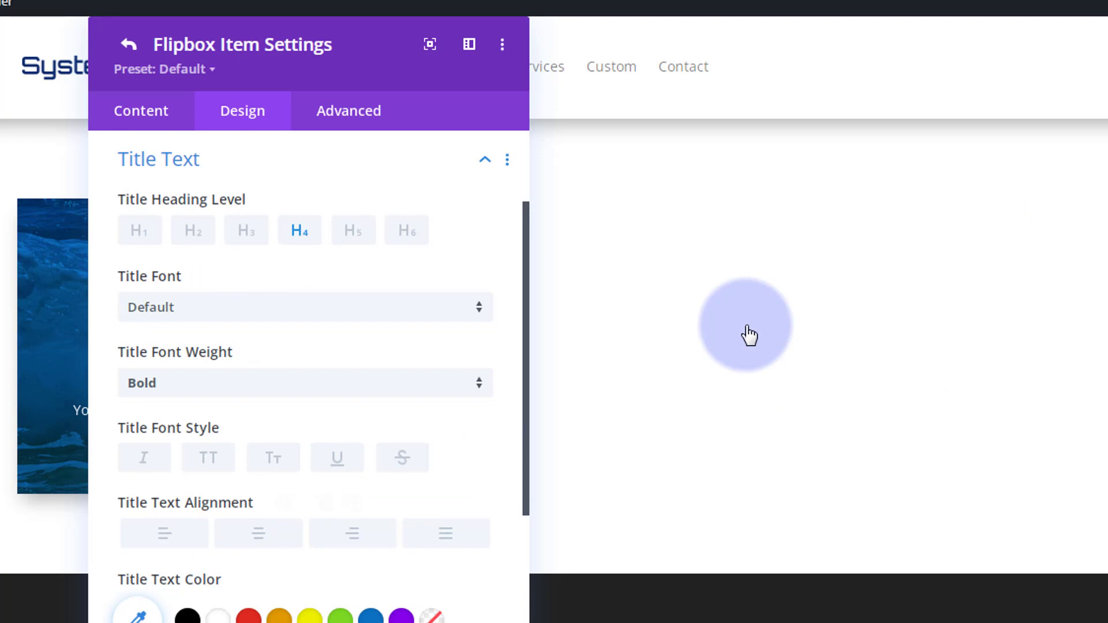
click(221, 461)
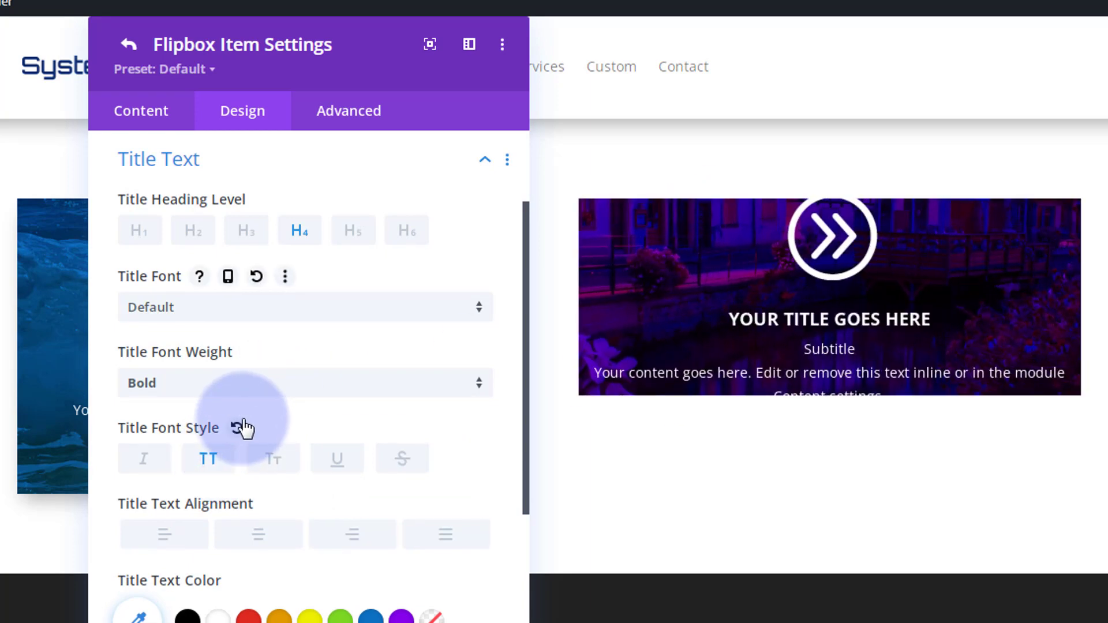
scroll(247, 415, down, 3)
scroll(247, 411, down, 8)
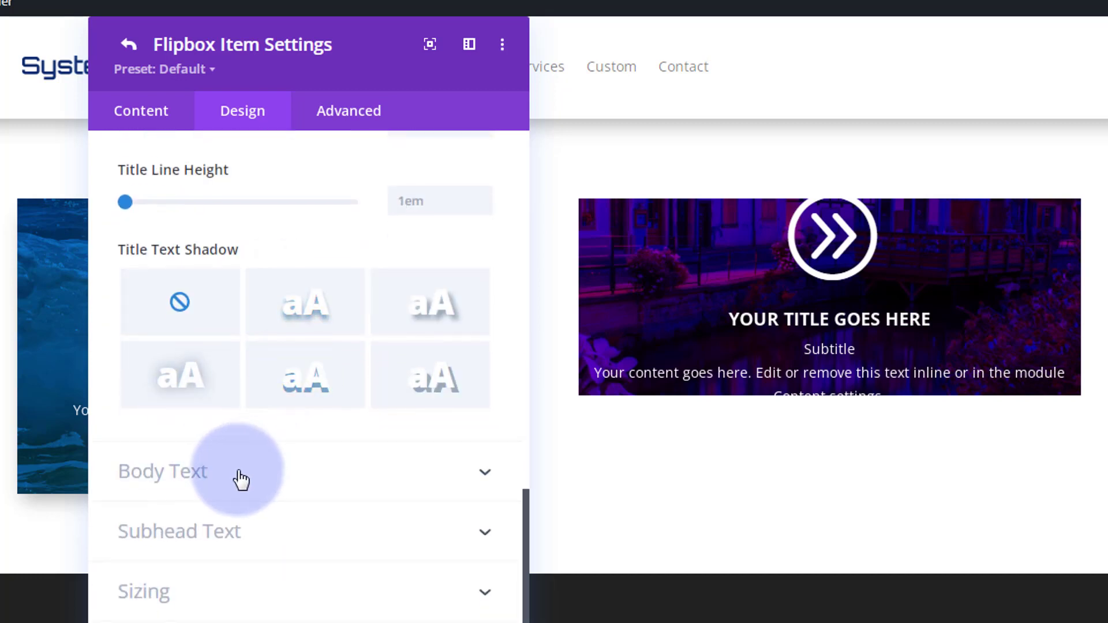
click(268, 484)
scroll(265, 476, up, 2)
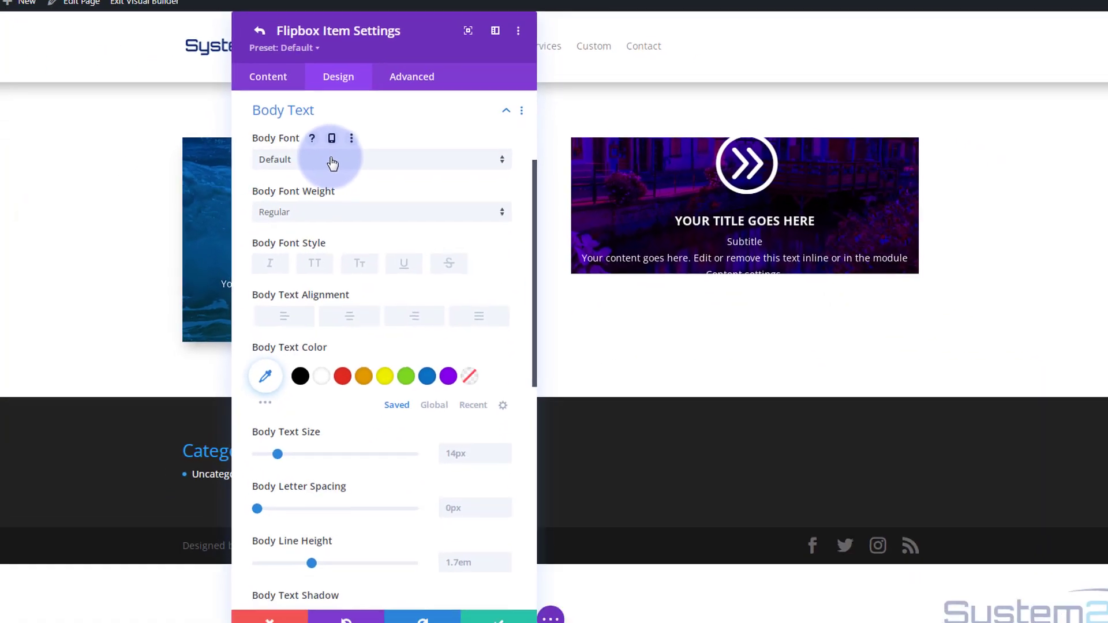
click(332, 164)
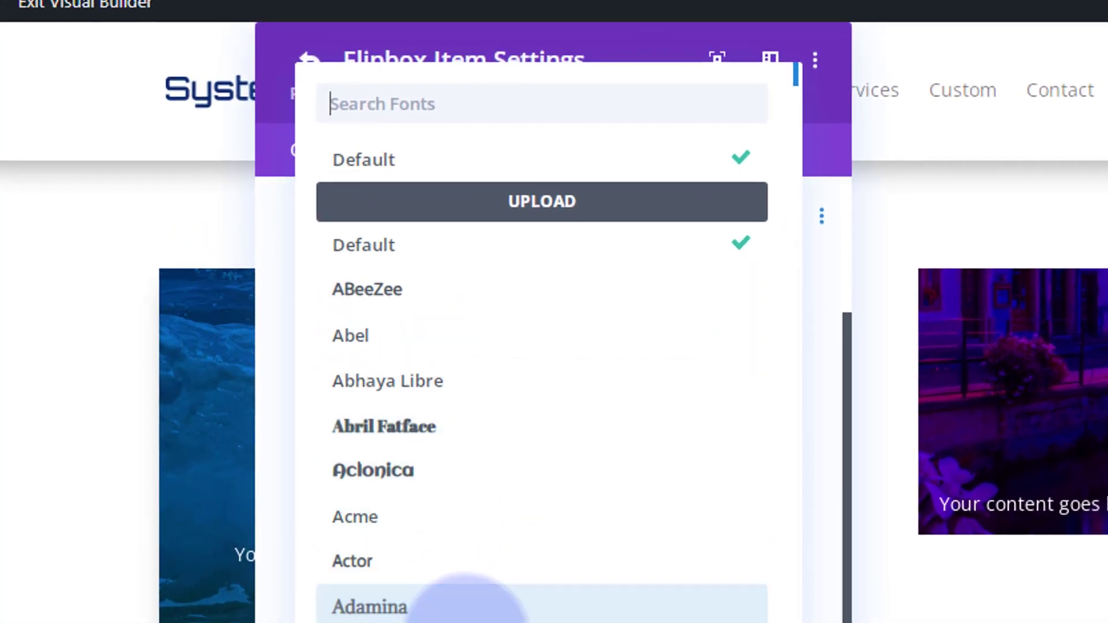
click(281, 199)
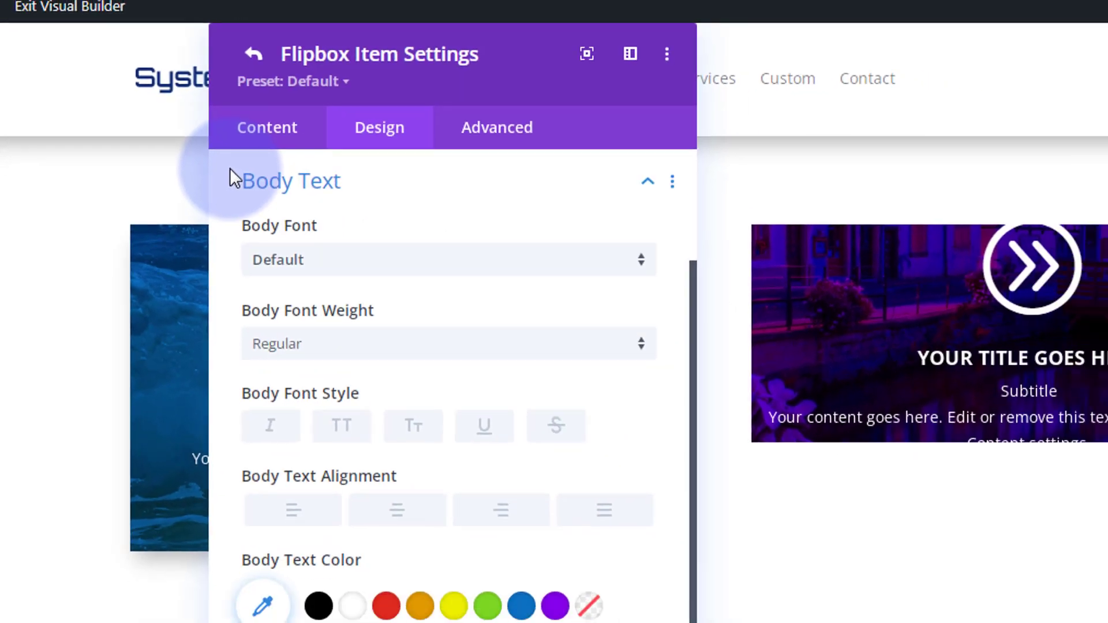
scroll(312, 301, down, 5)
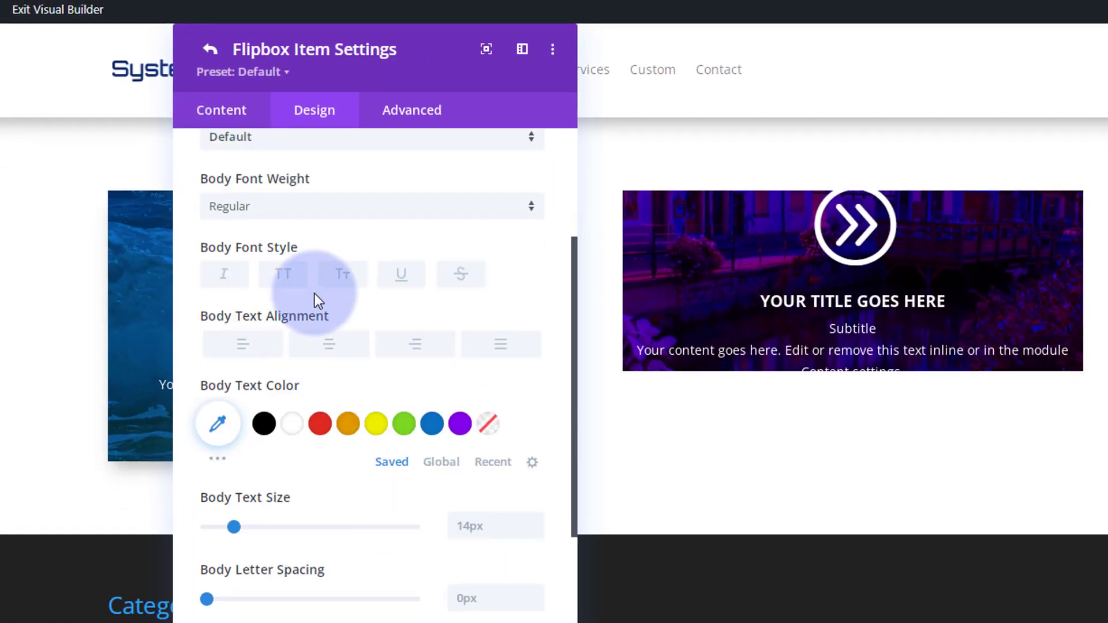
scroll(315, 294, down, 2)
scroll(306, 433, down, 4)
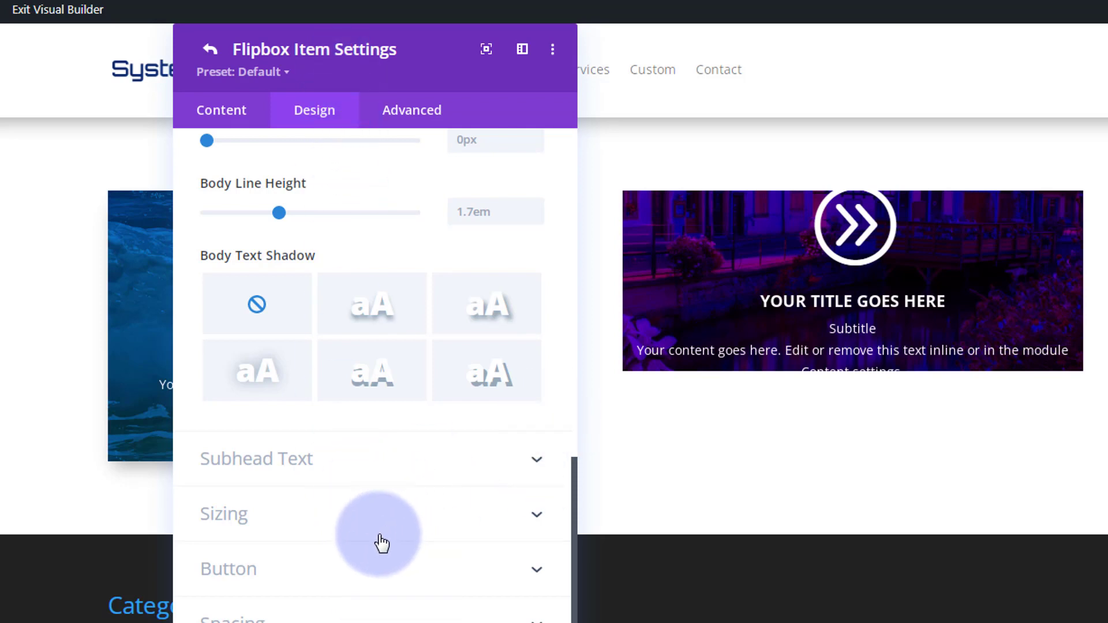
Set the flipbox item's padding to 50px on top, bottom, left and right
click(355, 616)
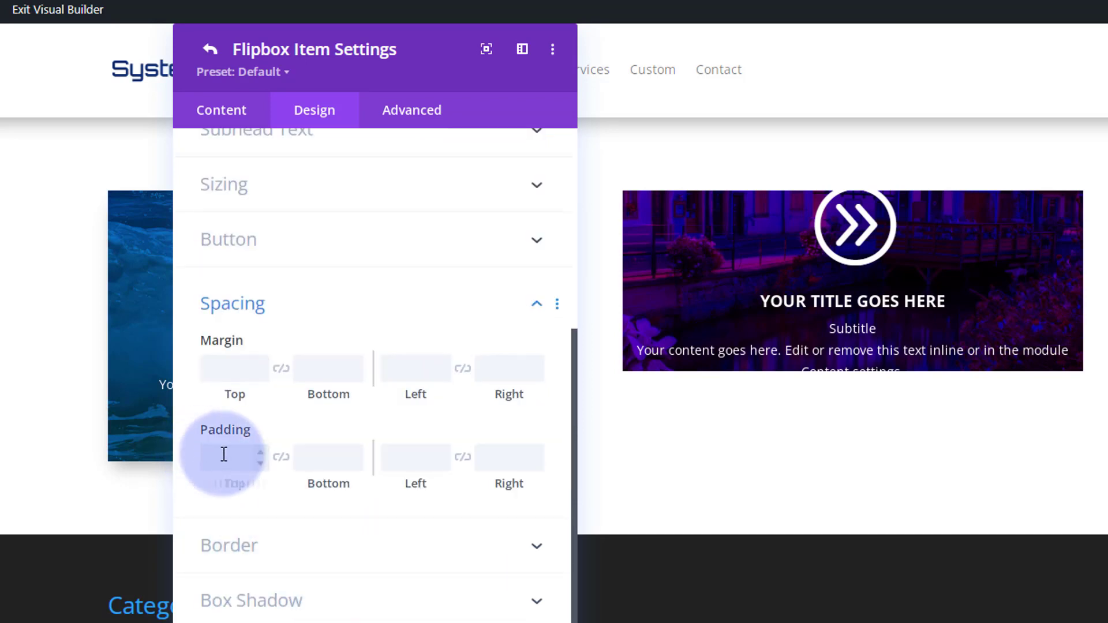
text(50)
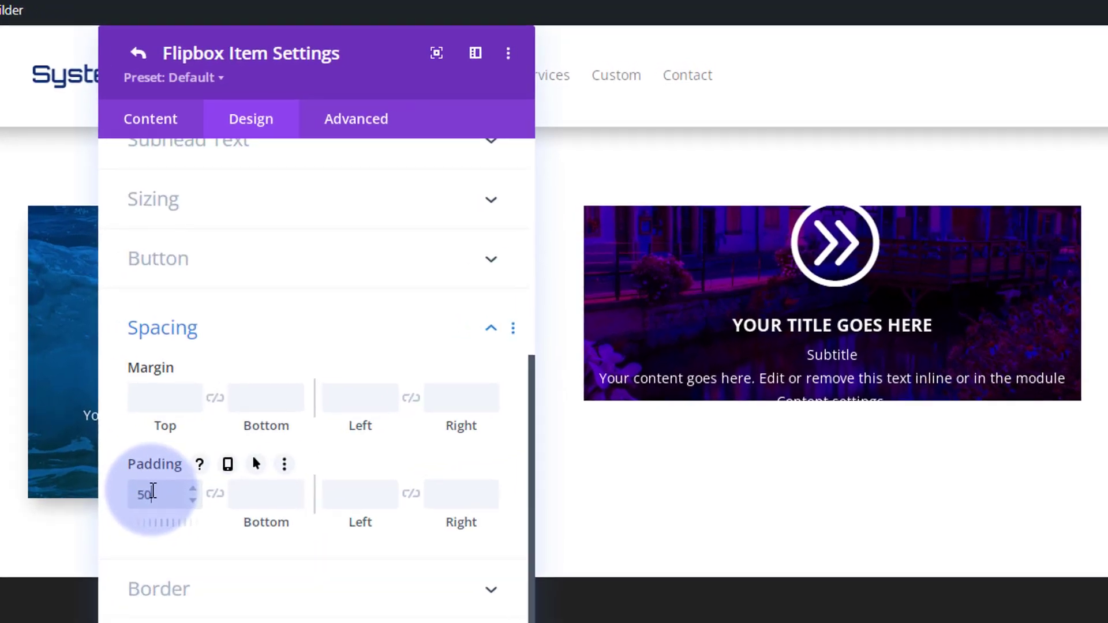
click(282, 457)
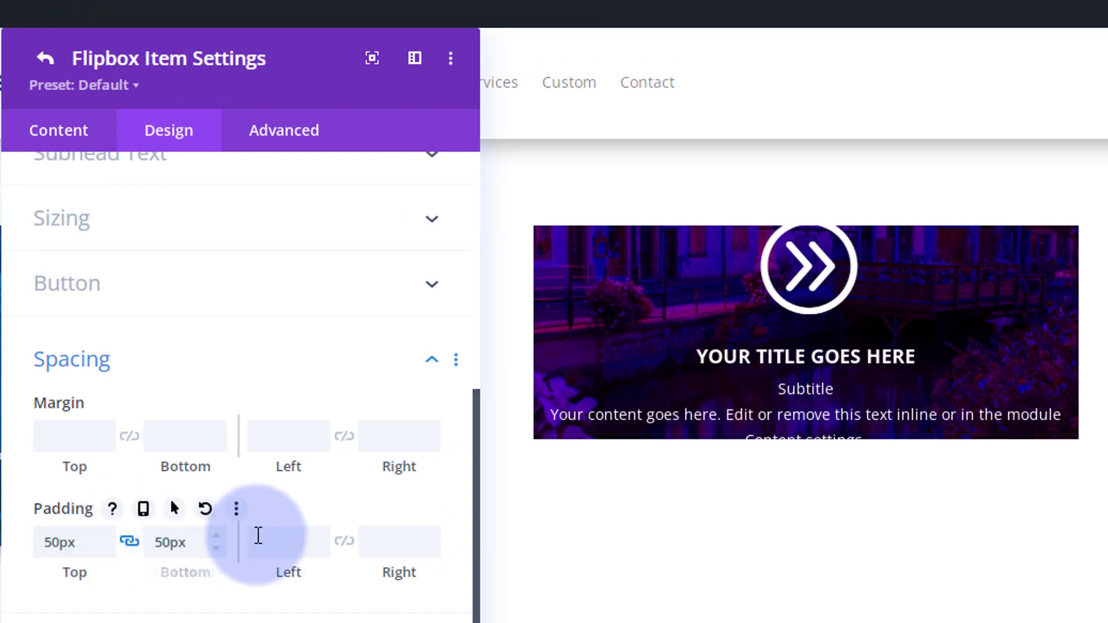
click(258, 539)
text(50)
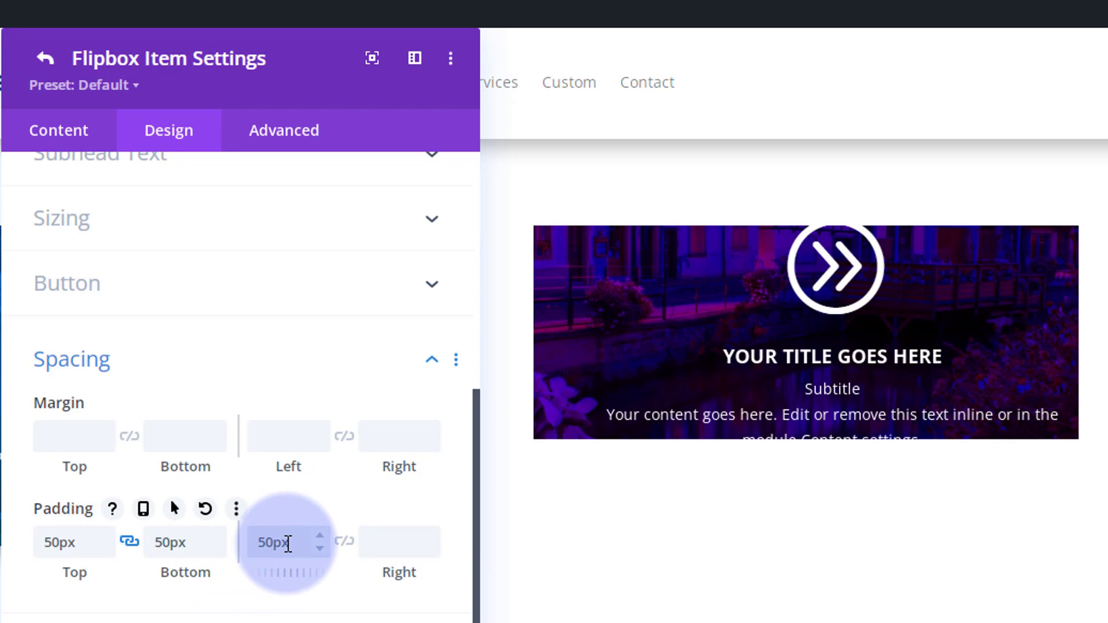
click(345, 545)
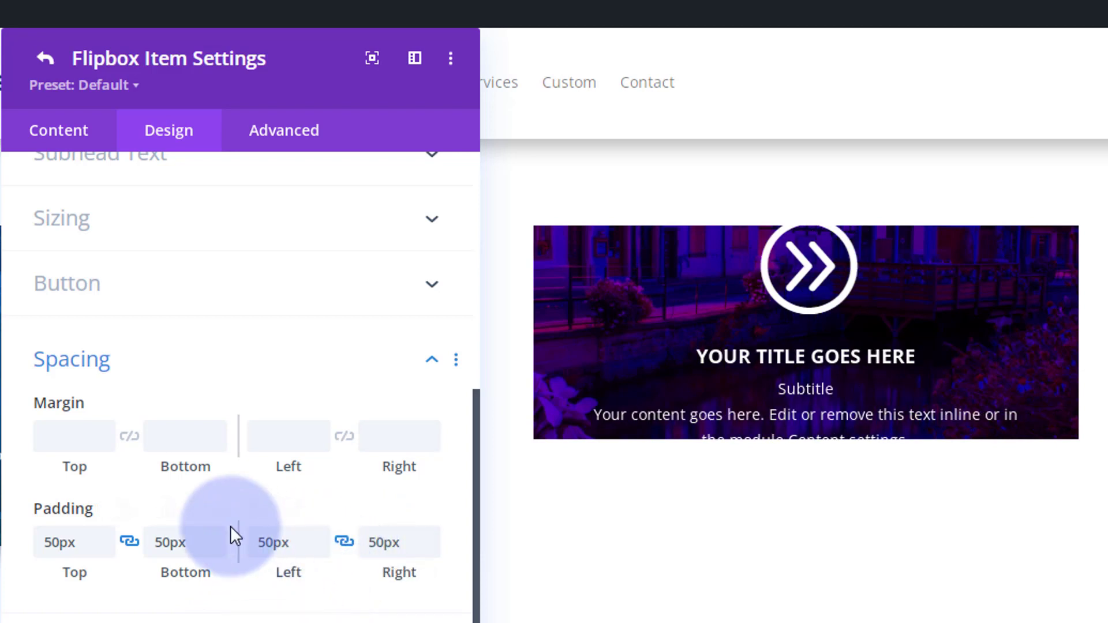
mouse_move(715, 297)
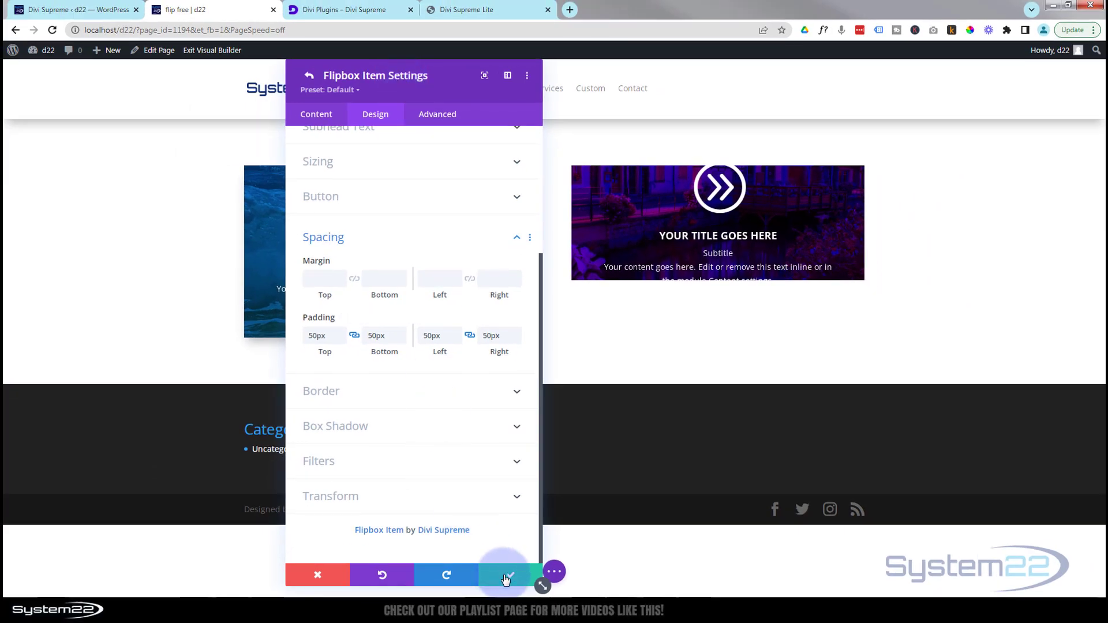
Save the item and set the whole flipbox's Sizing height to 300px
click(506, 579)
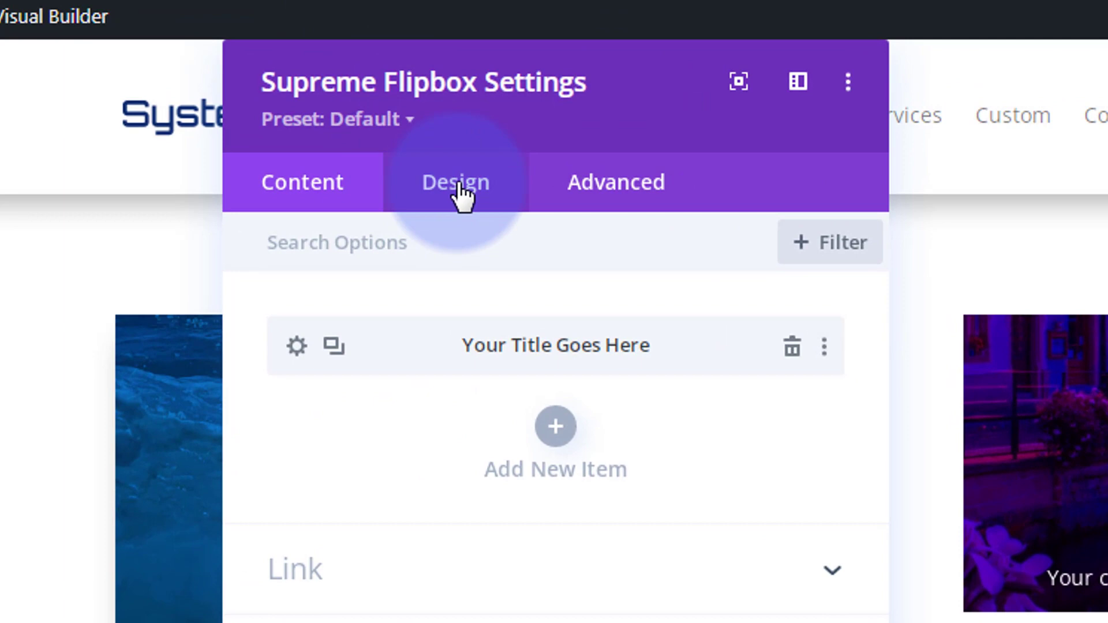
click(462, 190)
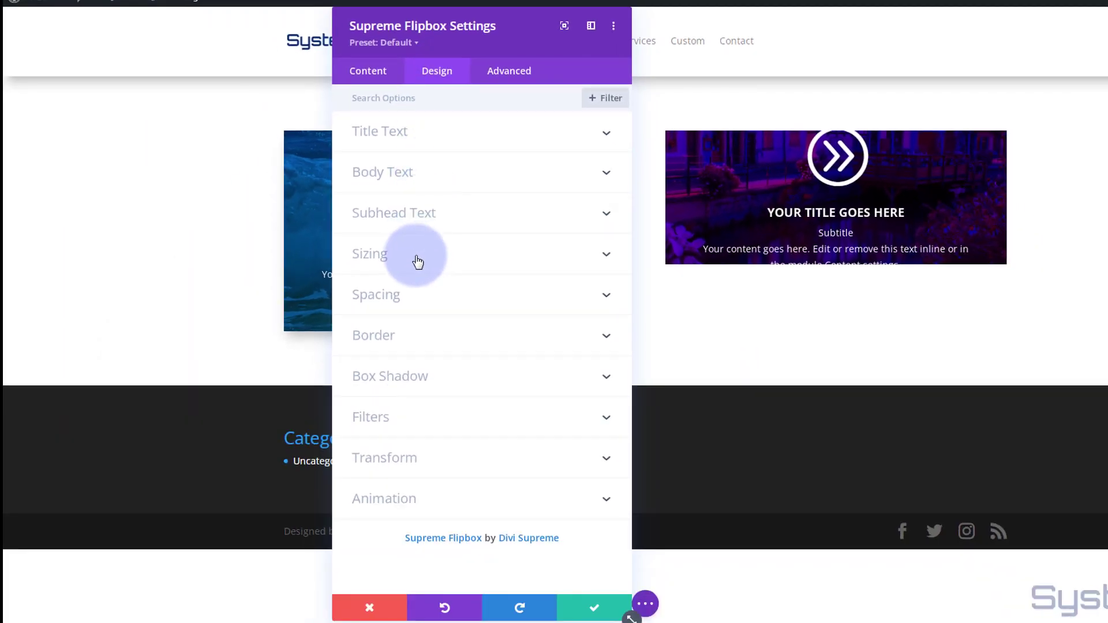
click(437, 263)
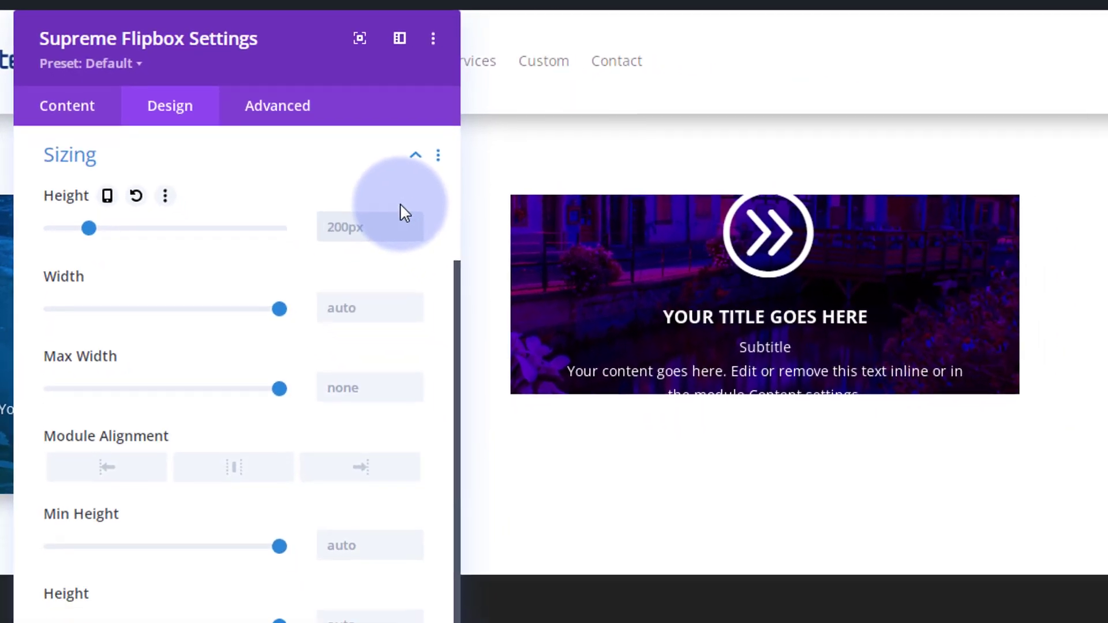
click(400, 204)
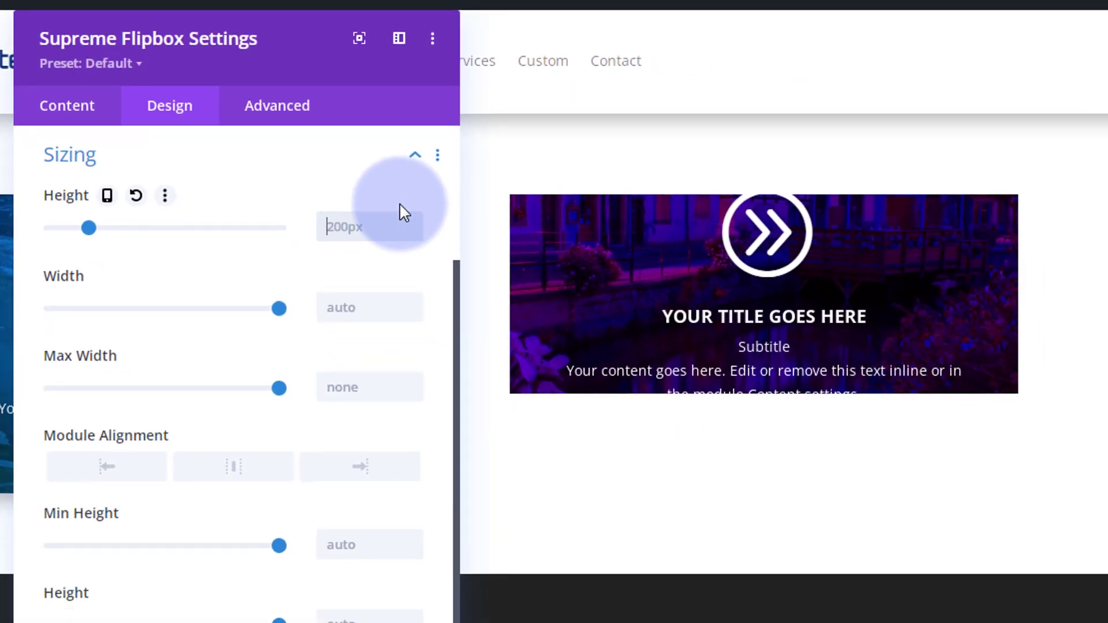
text(300)
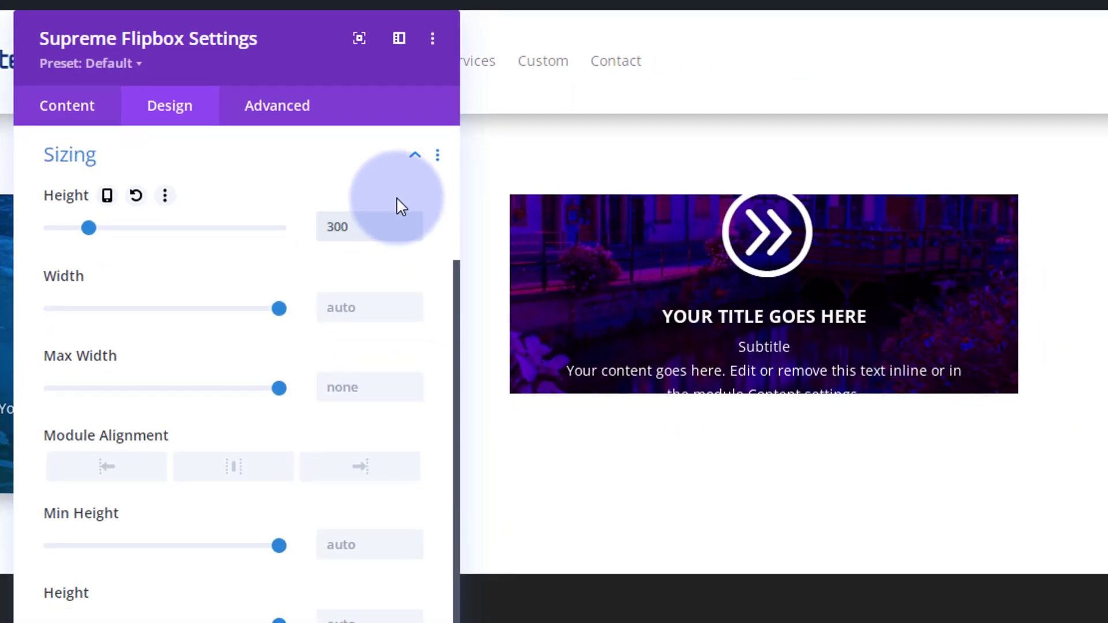
text(px)
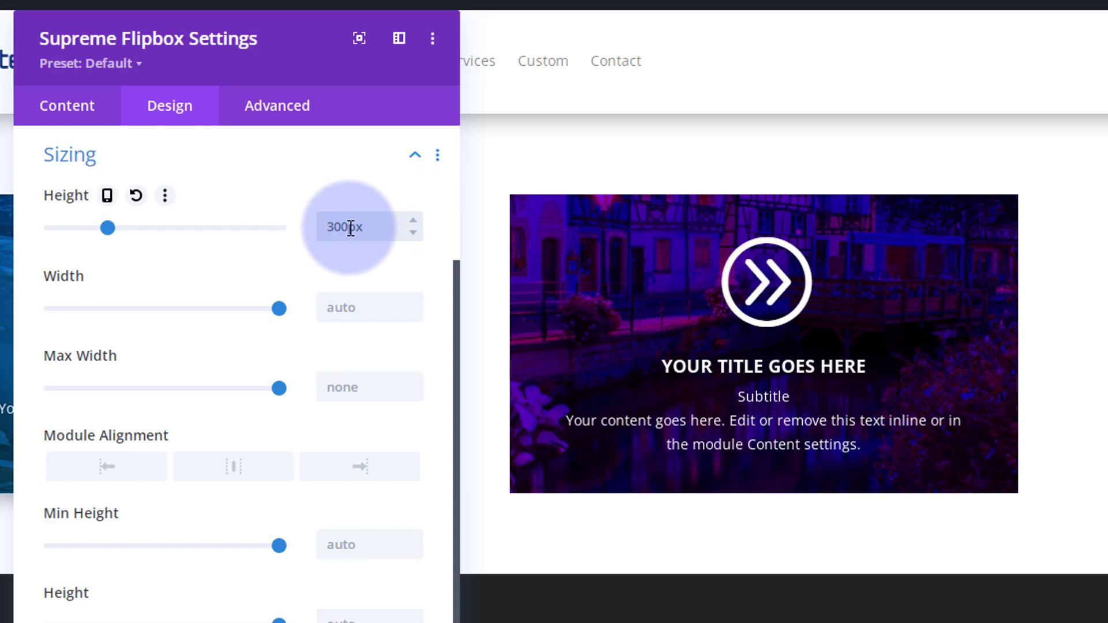
click(415, 221)
click(413, 232)
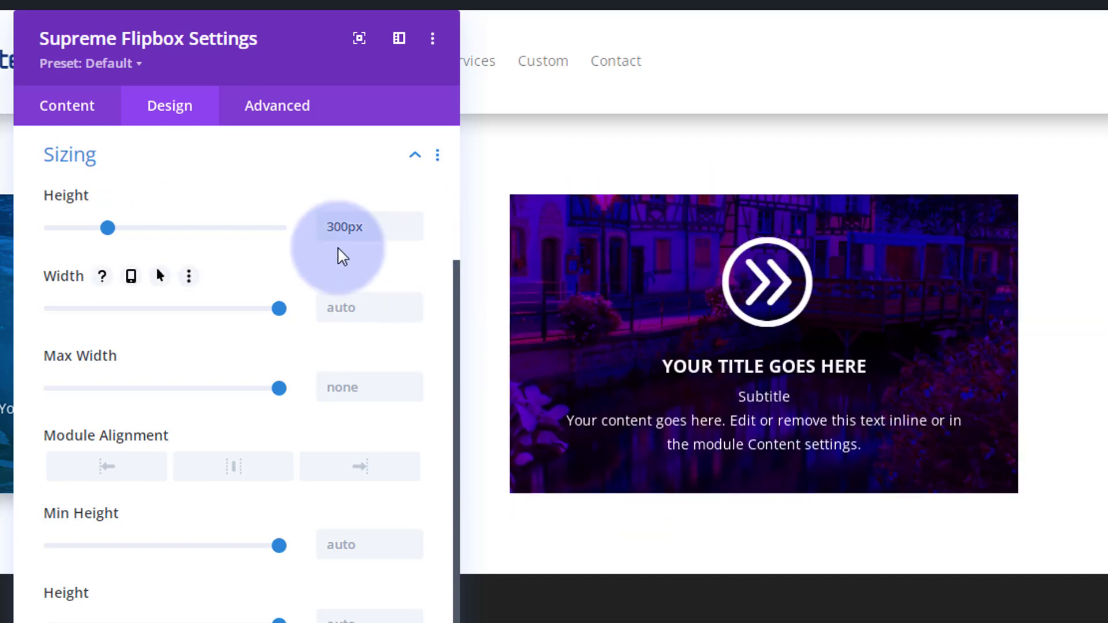
Apply the fourth Box Shadow preset to the flipbox
drag(287, 57, 1, 26)
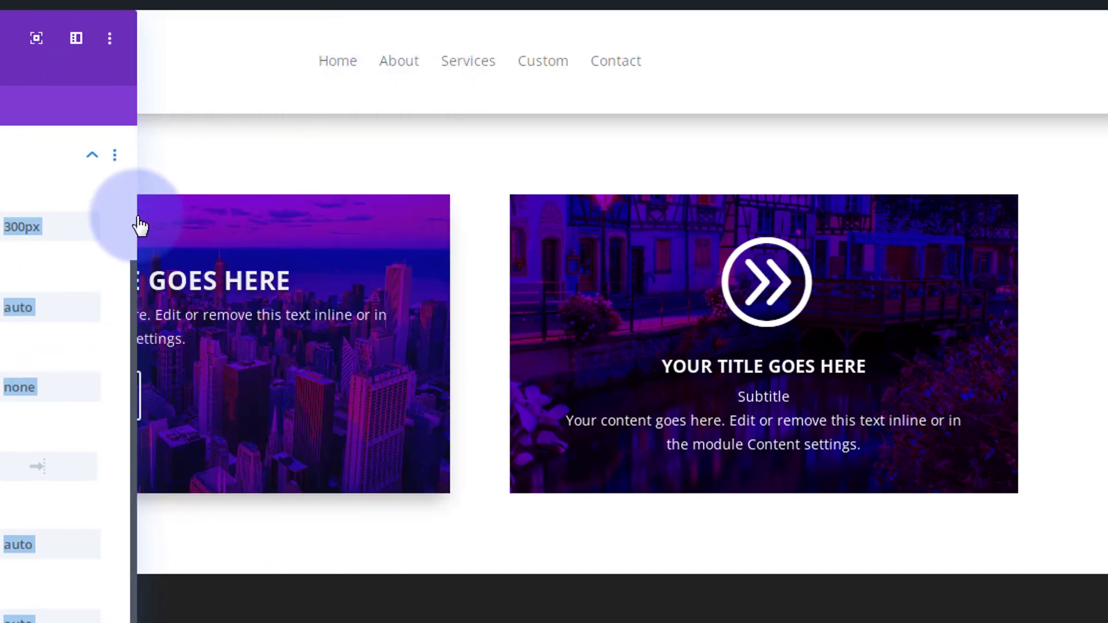
drag(1, 38, 315, 29)
scroll(212, 317, down, 5)
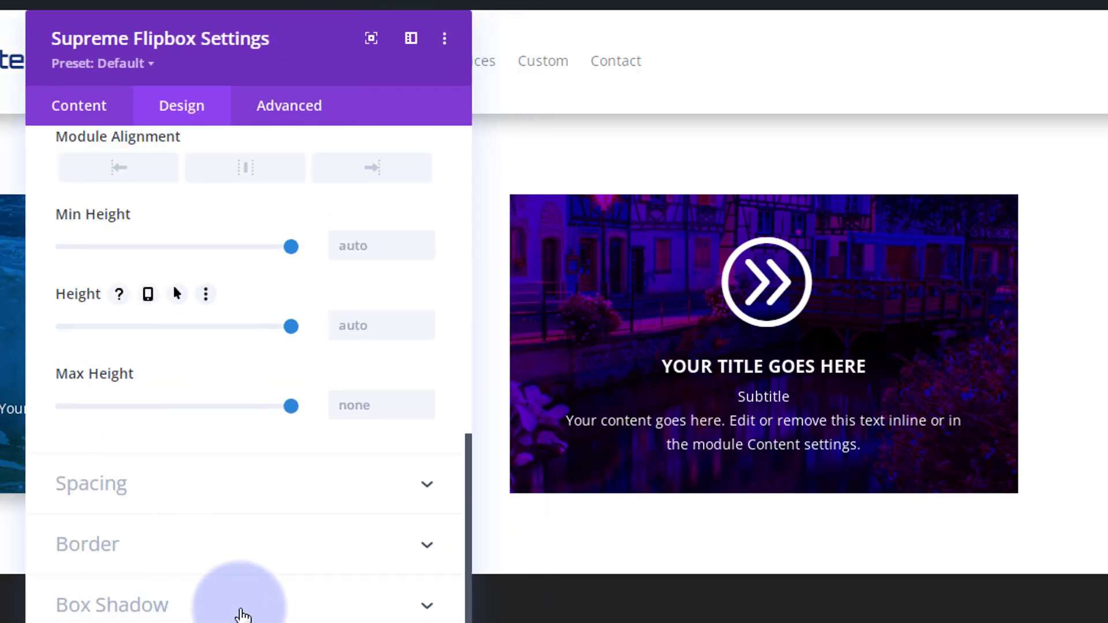
click(240, 615)
click(382, 491)
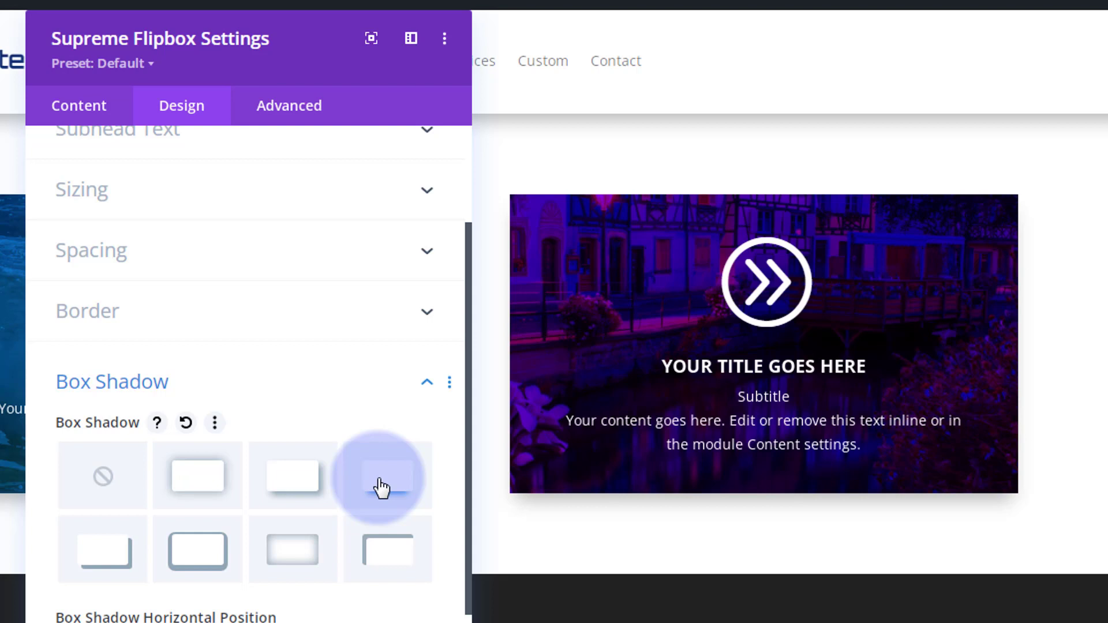
Duplicate the flipbox item in the Content tab and open the new second item's settings
click(81, 109)
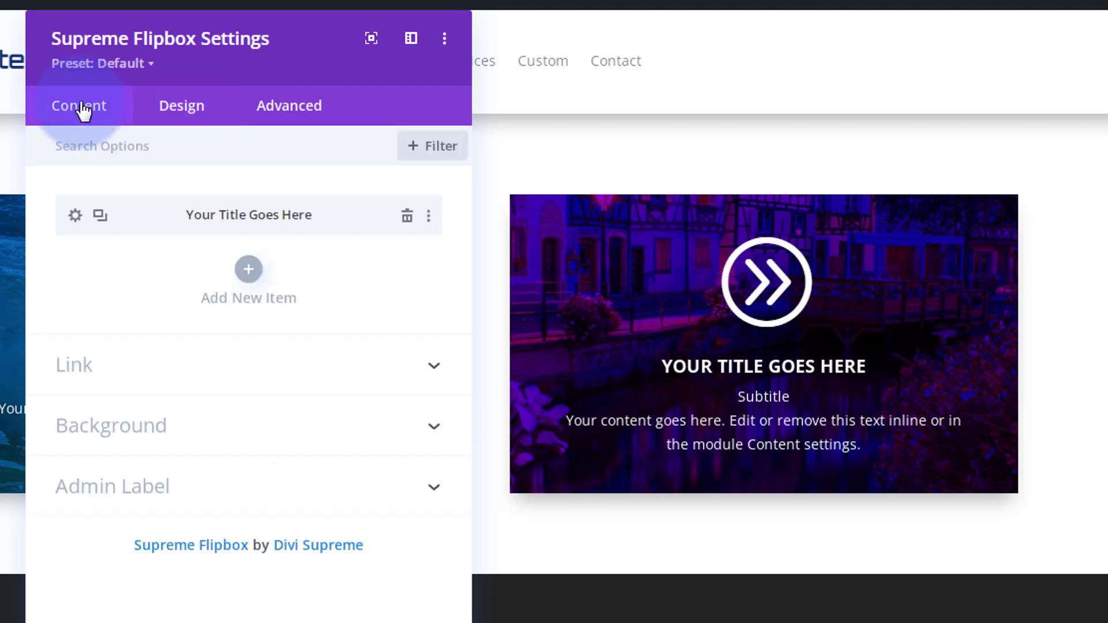
drag(74, 232, 87, 231)
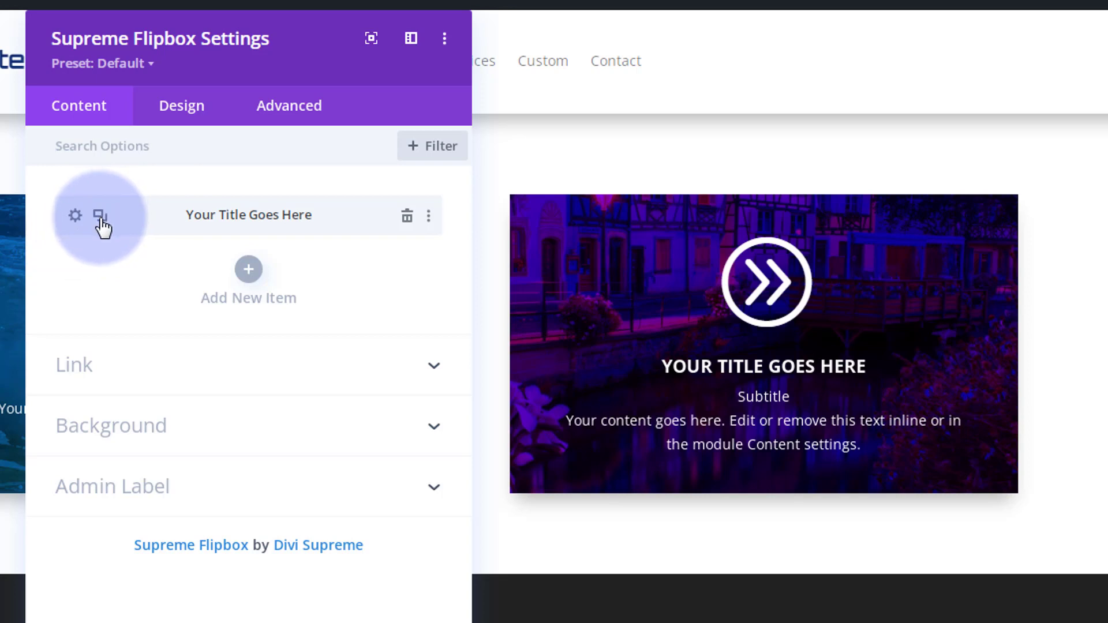
click(100, 217)
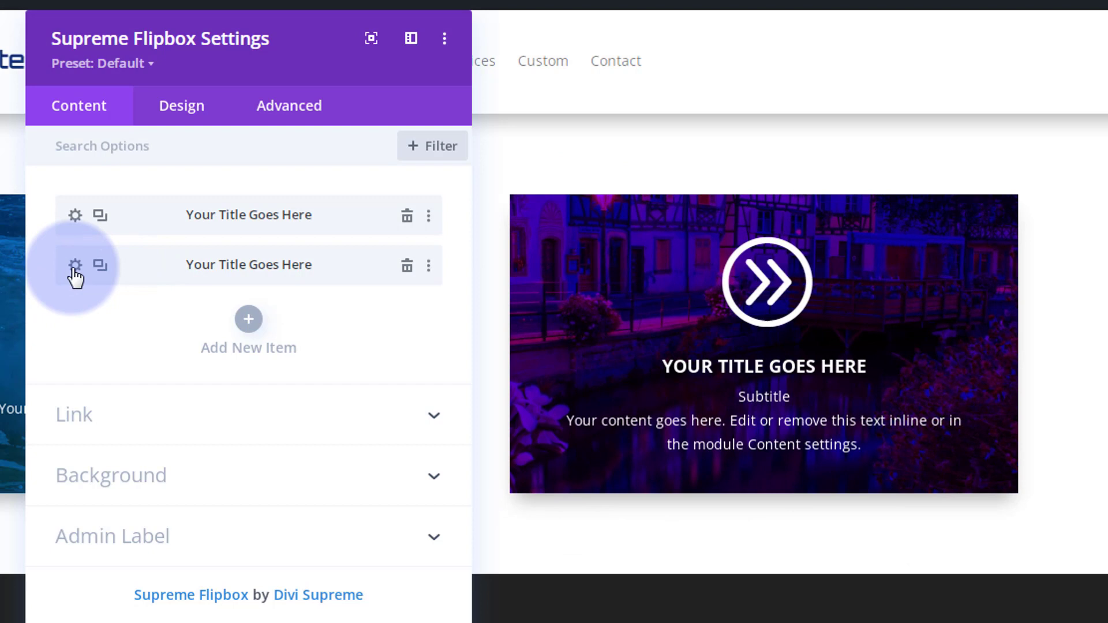
click(75, 267)
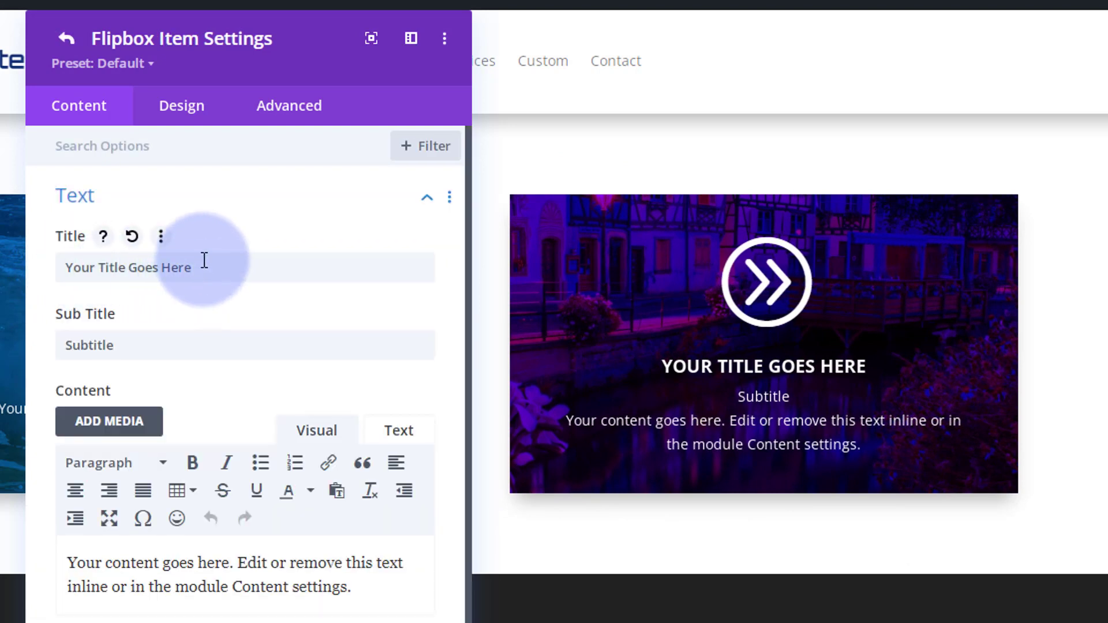
scroll(201, 249, down, 2)
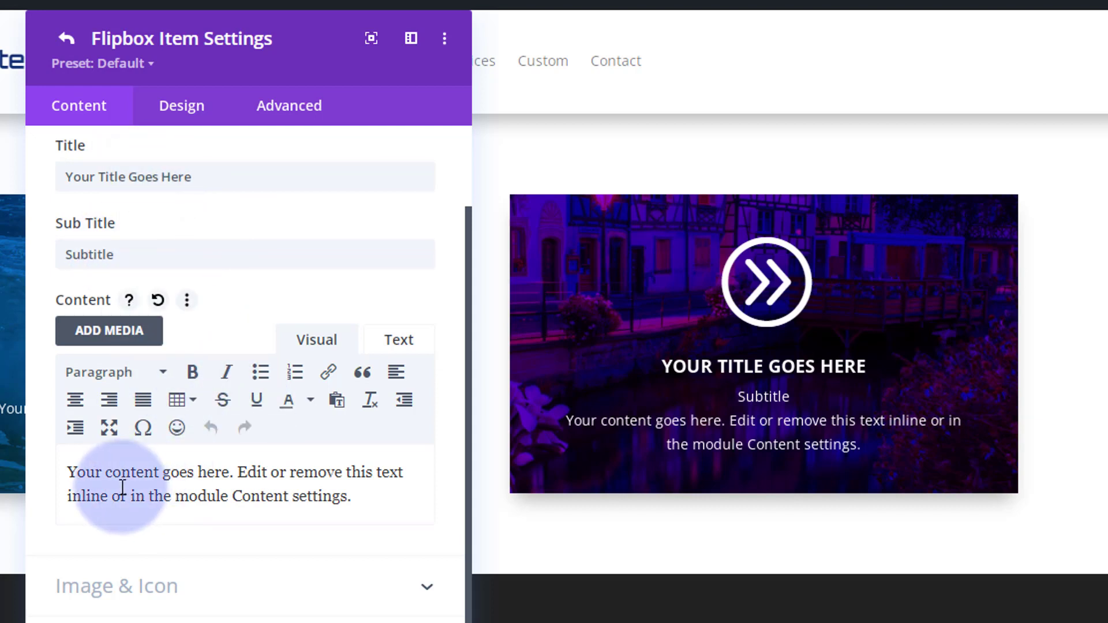
Turn off Use Icon for the back item in Image & Icon
click(189, 590)
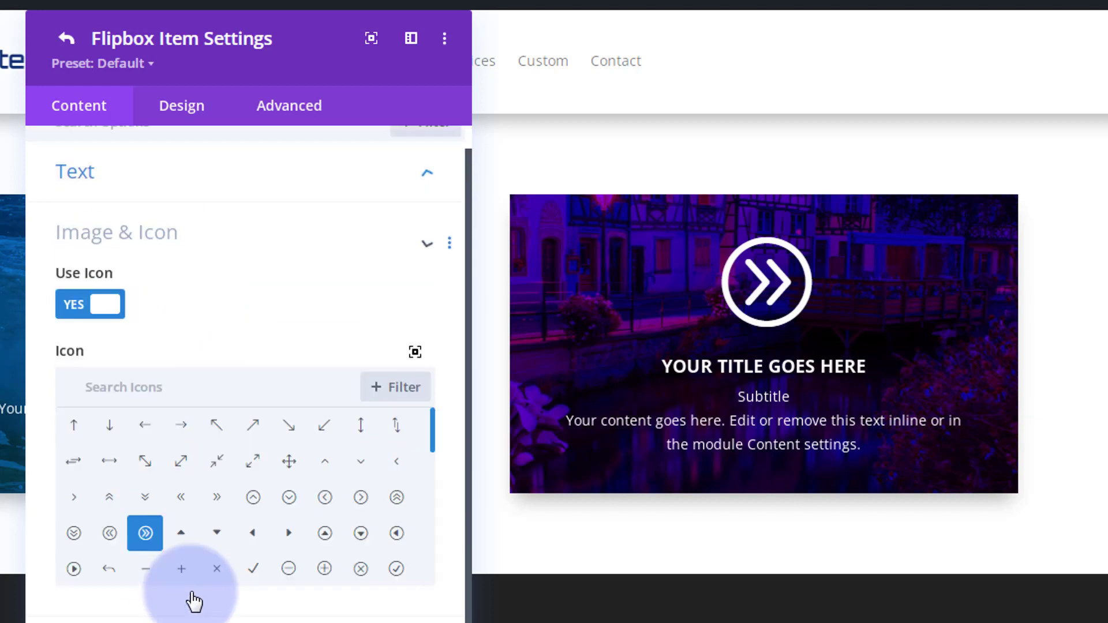
click(69, 316)
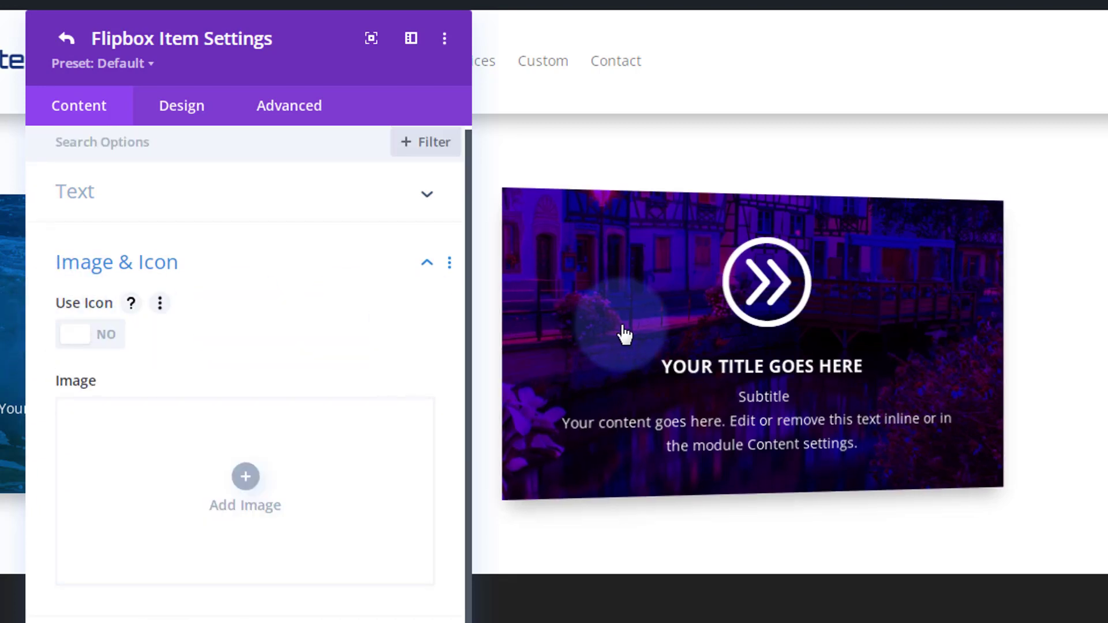
click(307, 349)
click(193, 606)
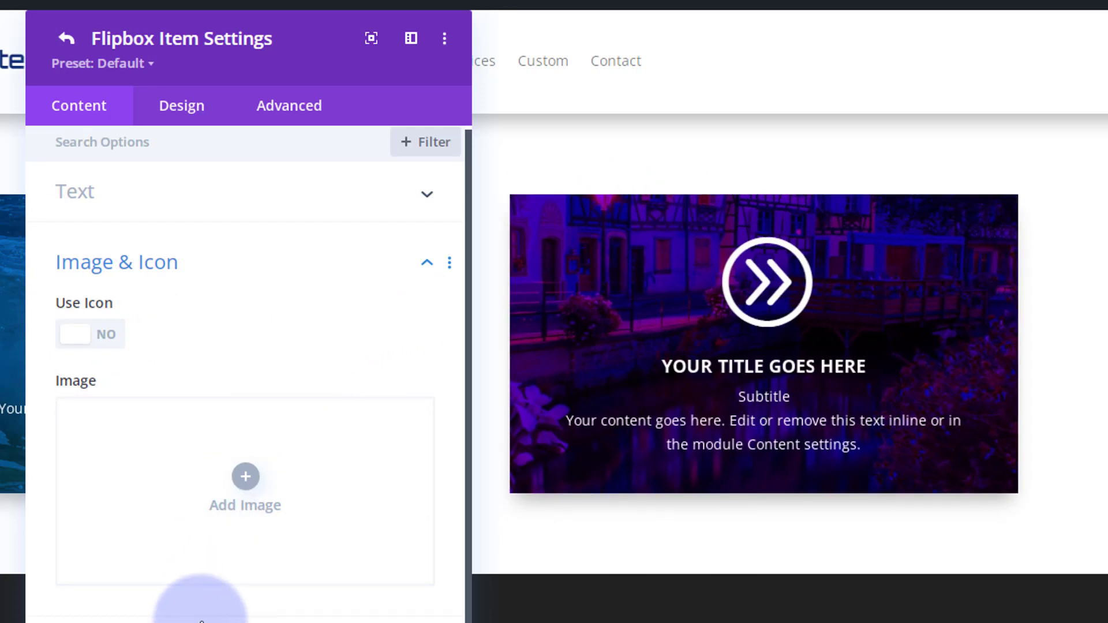
Give the back item a 'Learn More' button linking to '#'
click(133, 383)
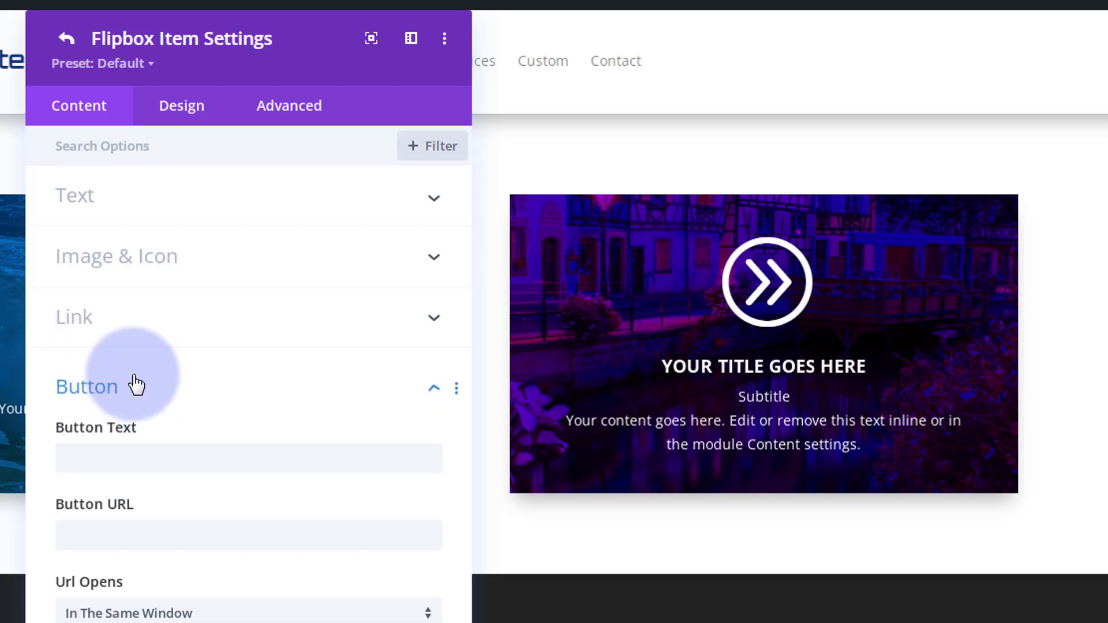
click(98, 465)
text(Learn More)
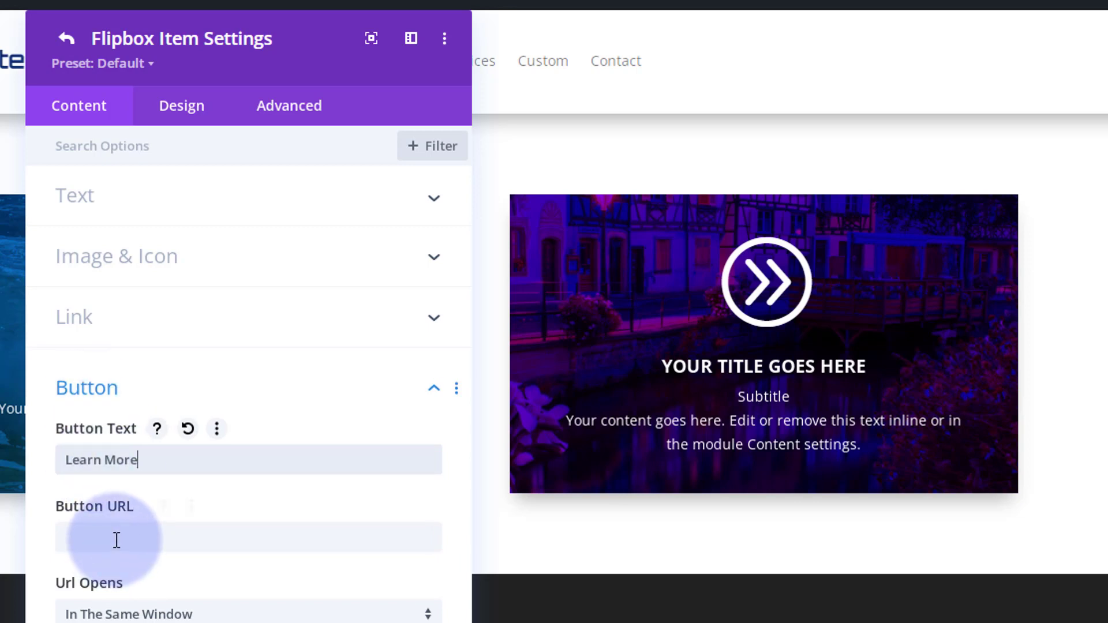
click(116, 539)
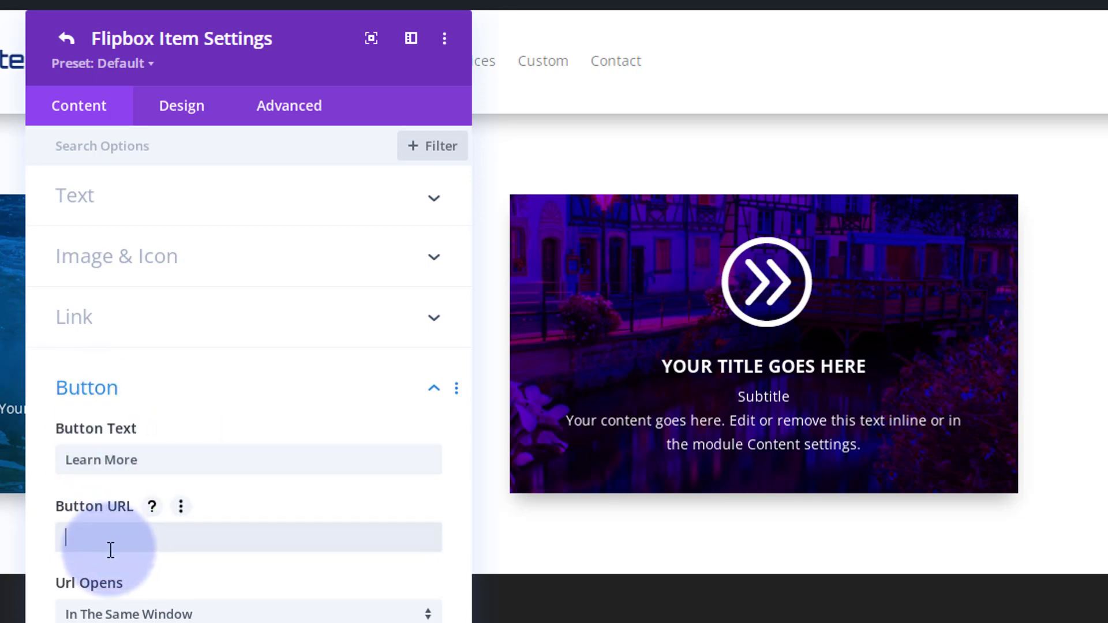
text(#)
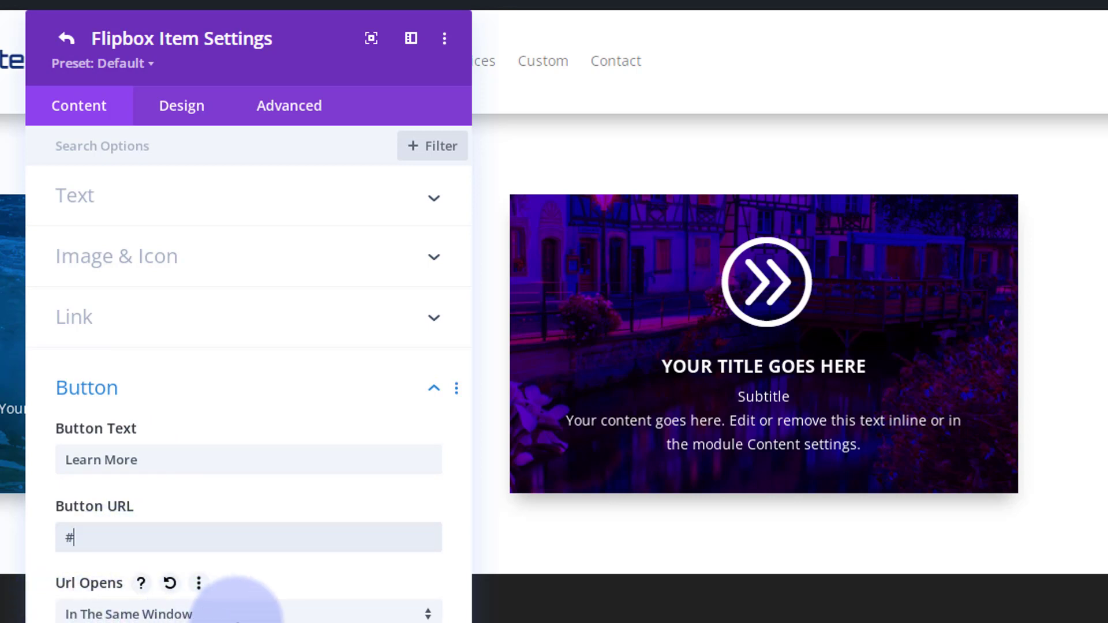
mouse_move(619, 427)
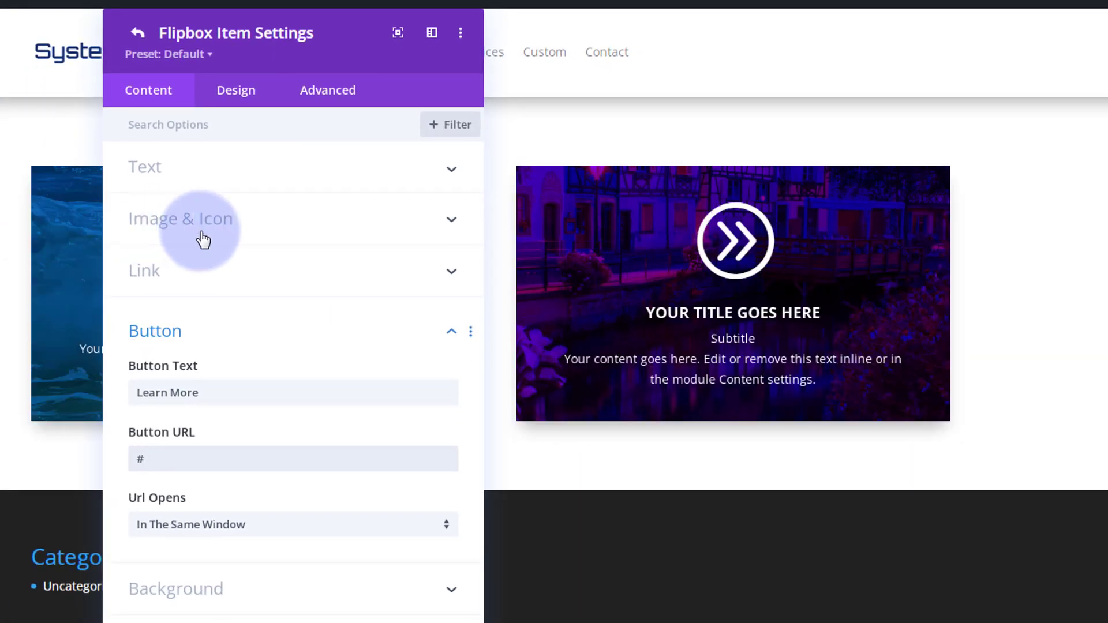
click(300, 601)
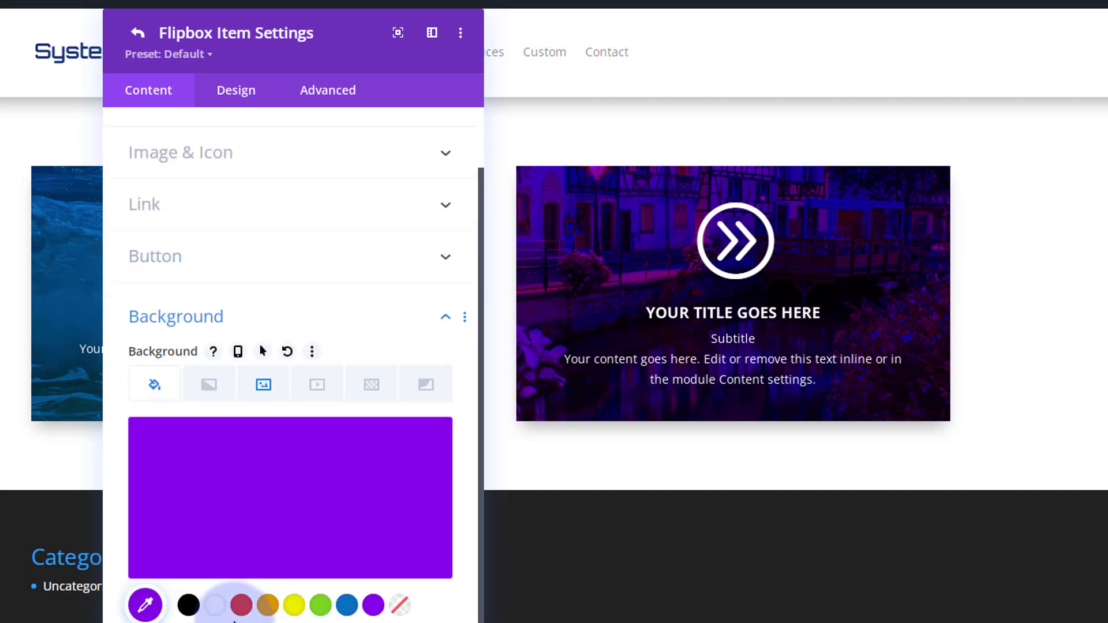
Give the back item a #0c71c3 blue background with the ocean wave image from the media library
click(347, 607)
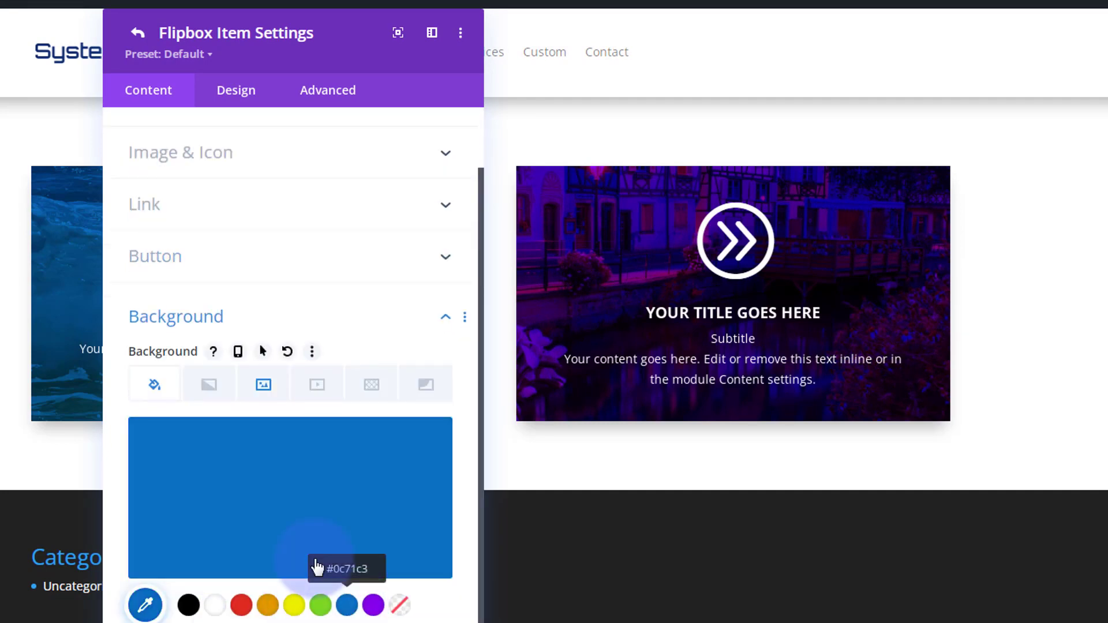
click(263, 385)
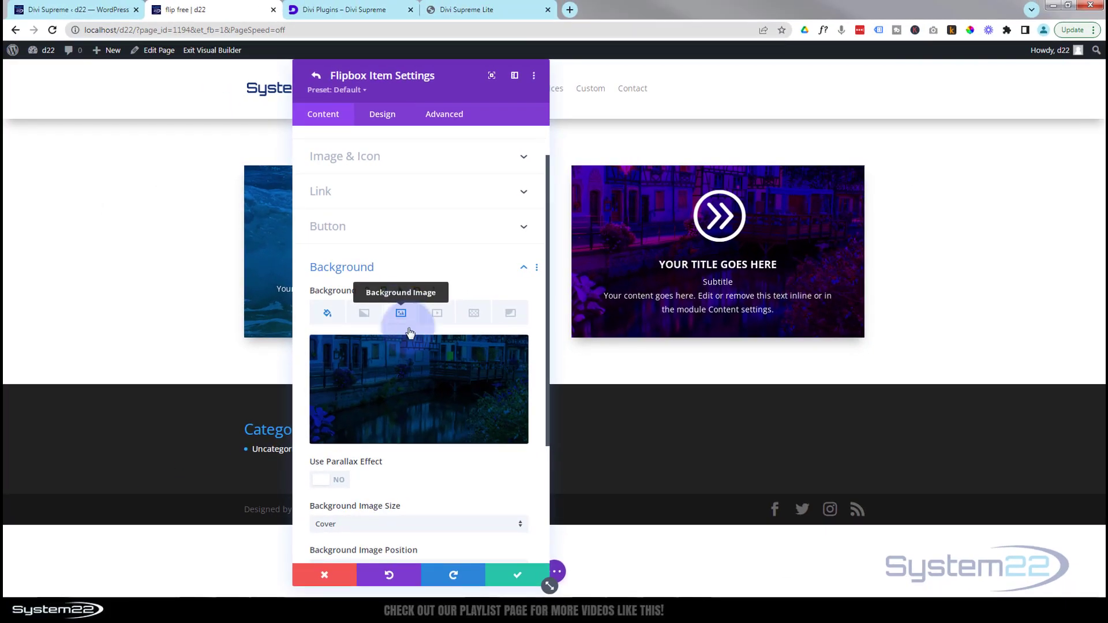
click(414, 383)
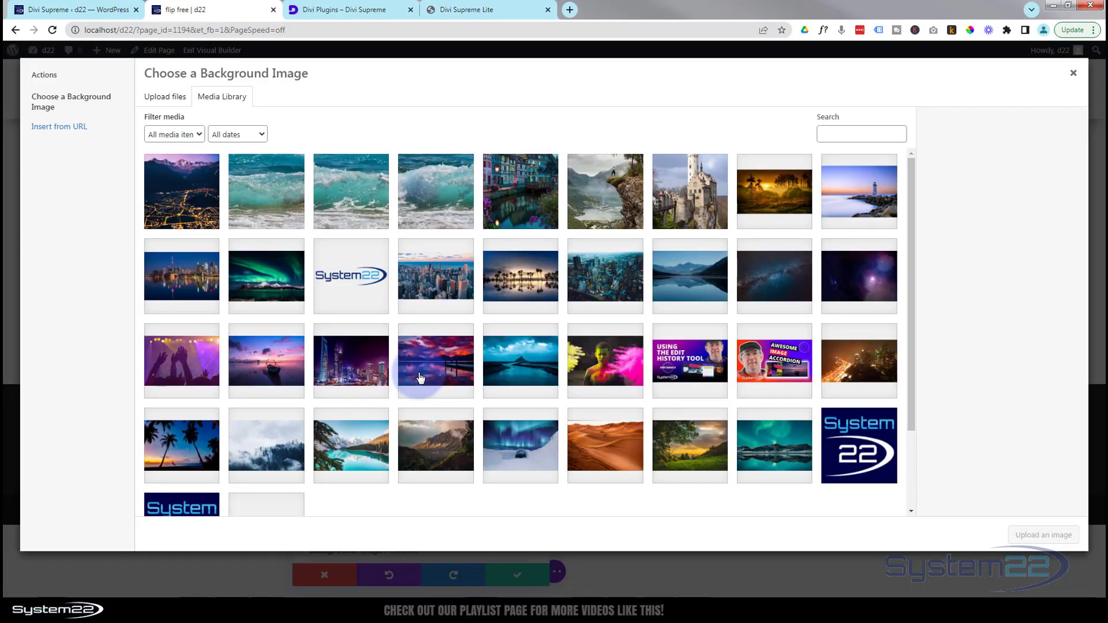
click(439, 185)
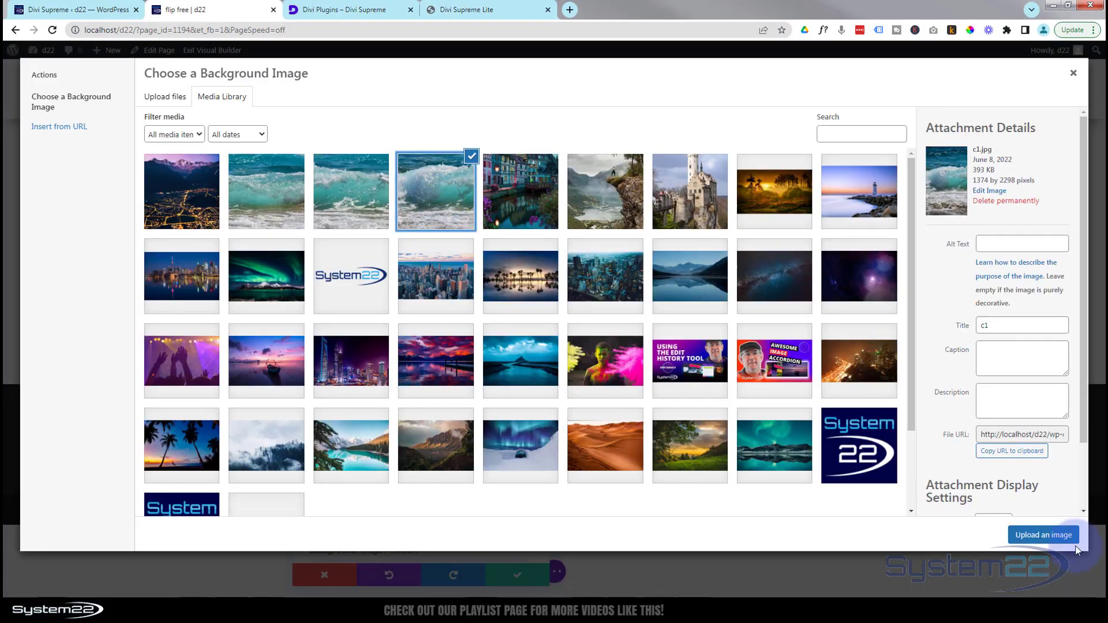
click(1060, 537)
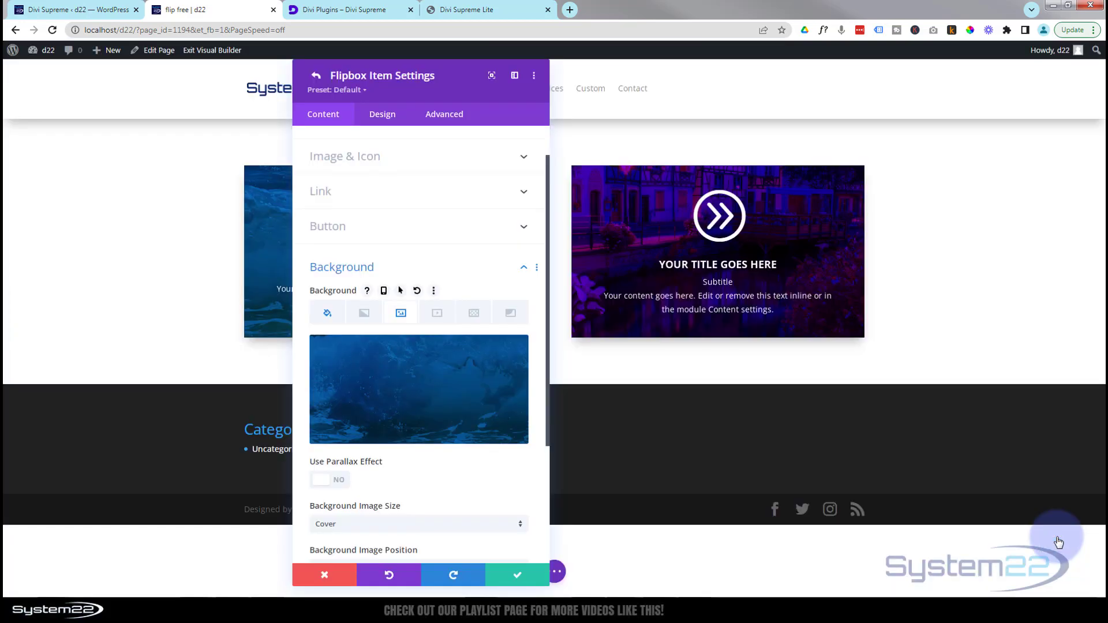
mouse_move(762, 297)
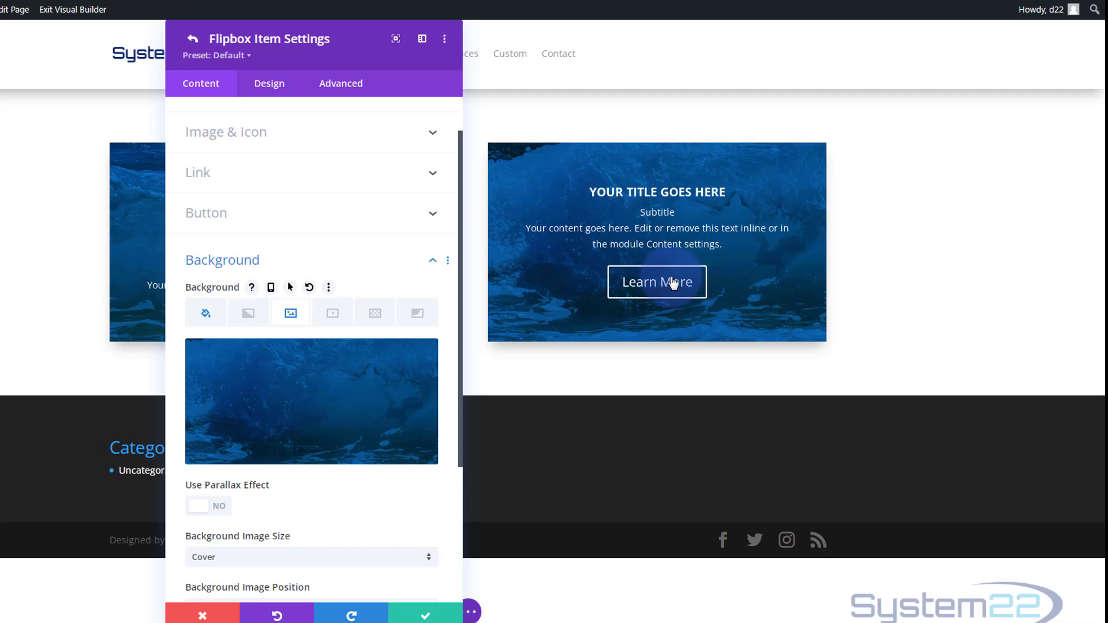
Left-align the back item's text in its Design tab
click(264, 86)
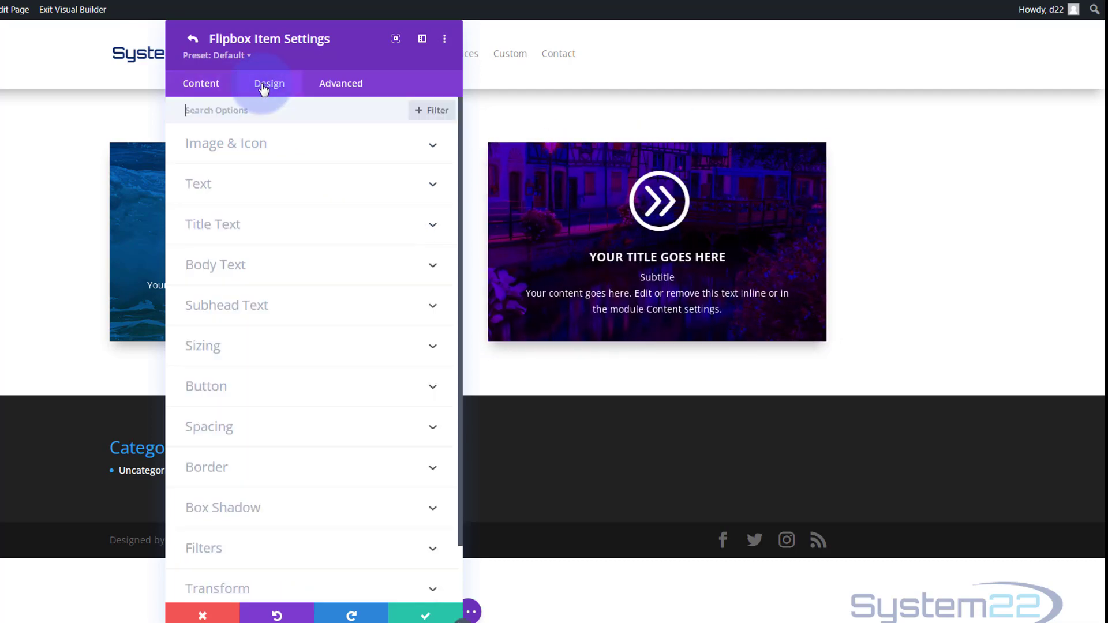
click(322, 148)
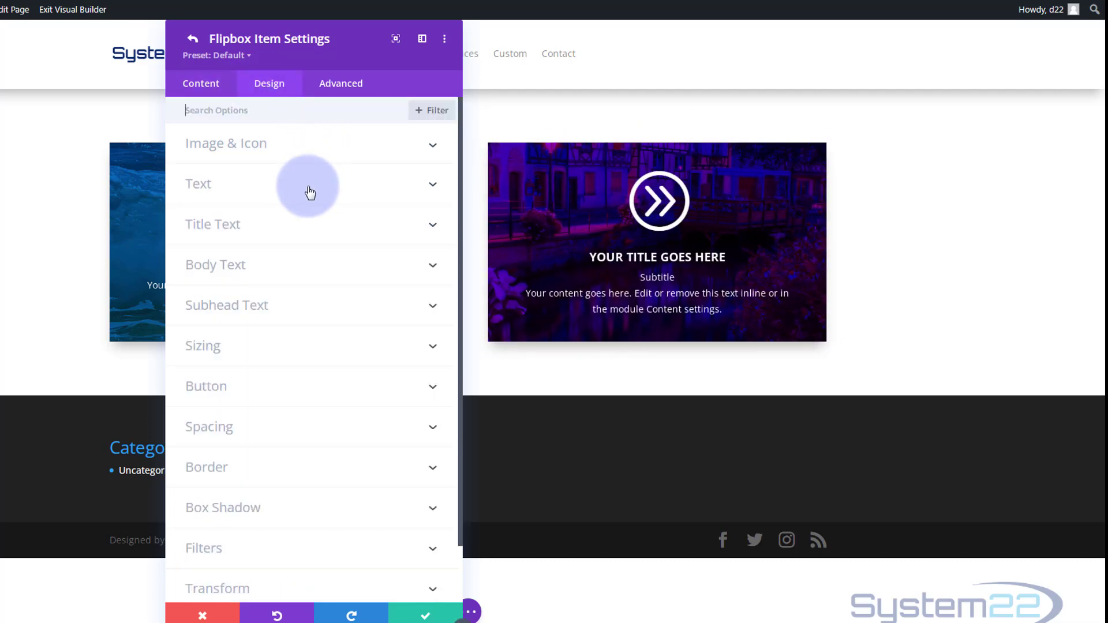
click(202, 191)
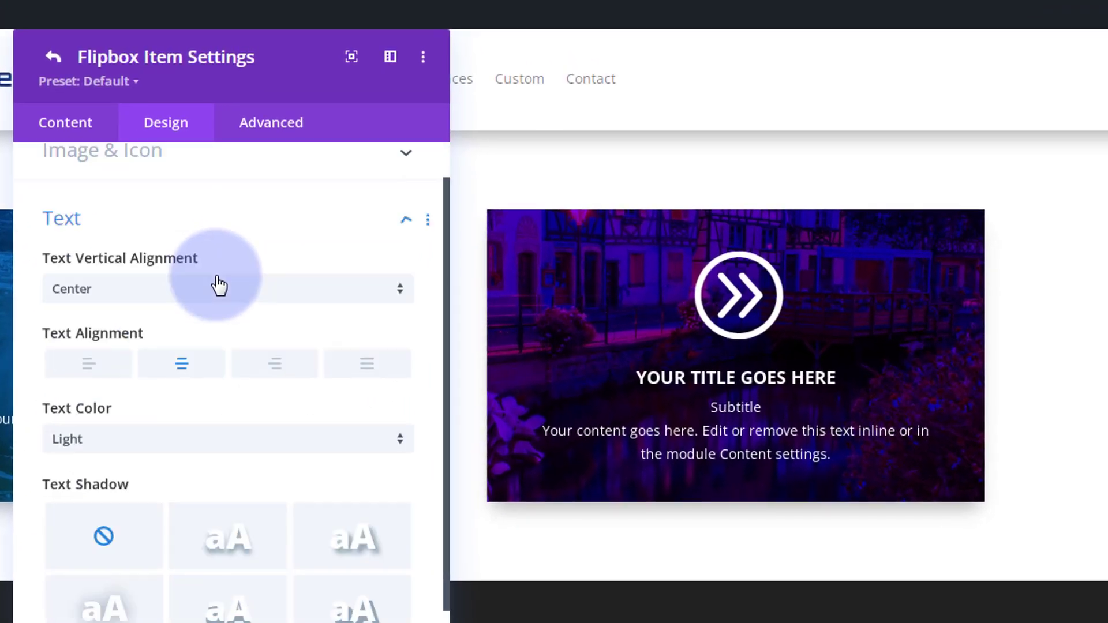
scroll(219, 284, down, 1)
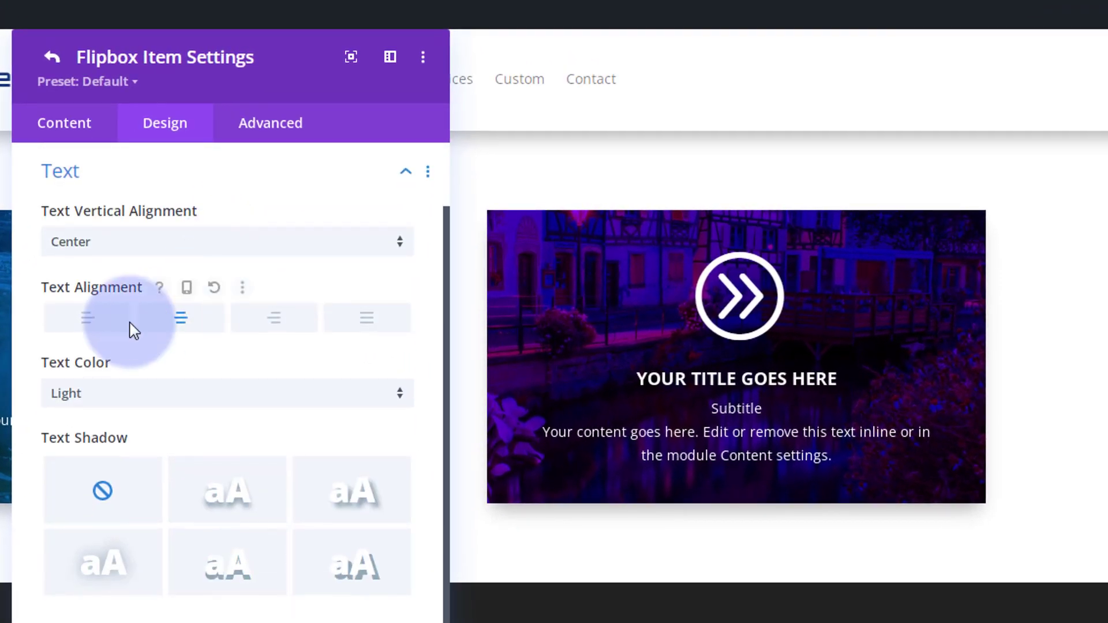
click(91, 321)
mouse_move(596, 354)
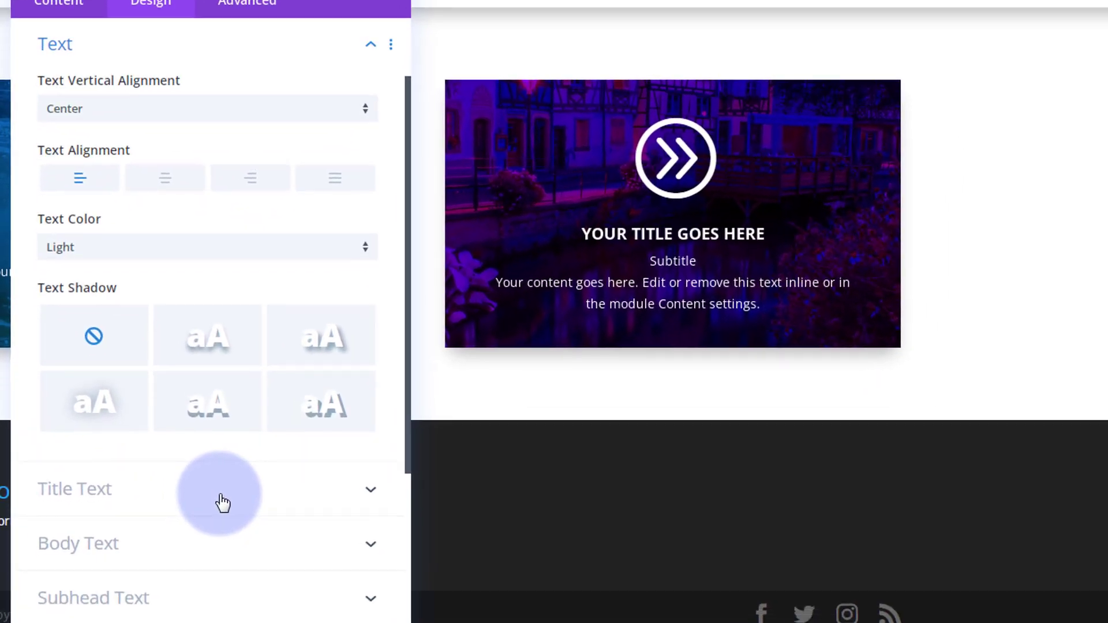
Set the title text size to 32px and apply a text shadow preset
click(199, 551)
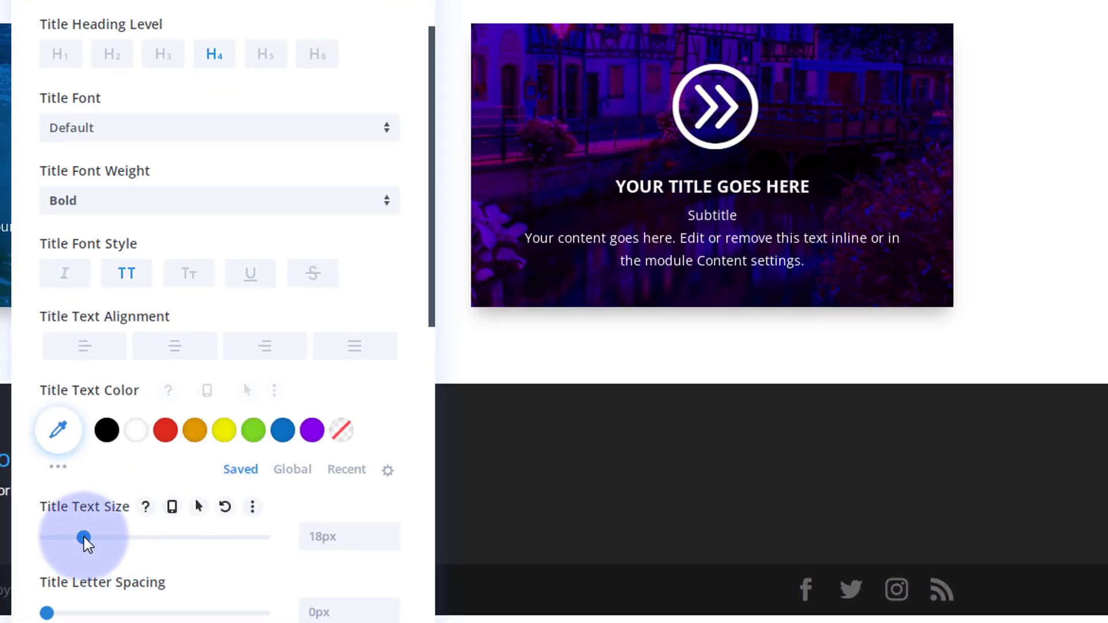
drag(85, 537, 116, 539)
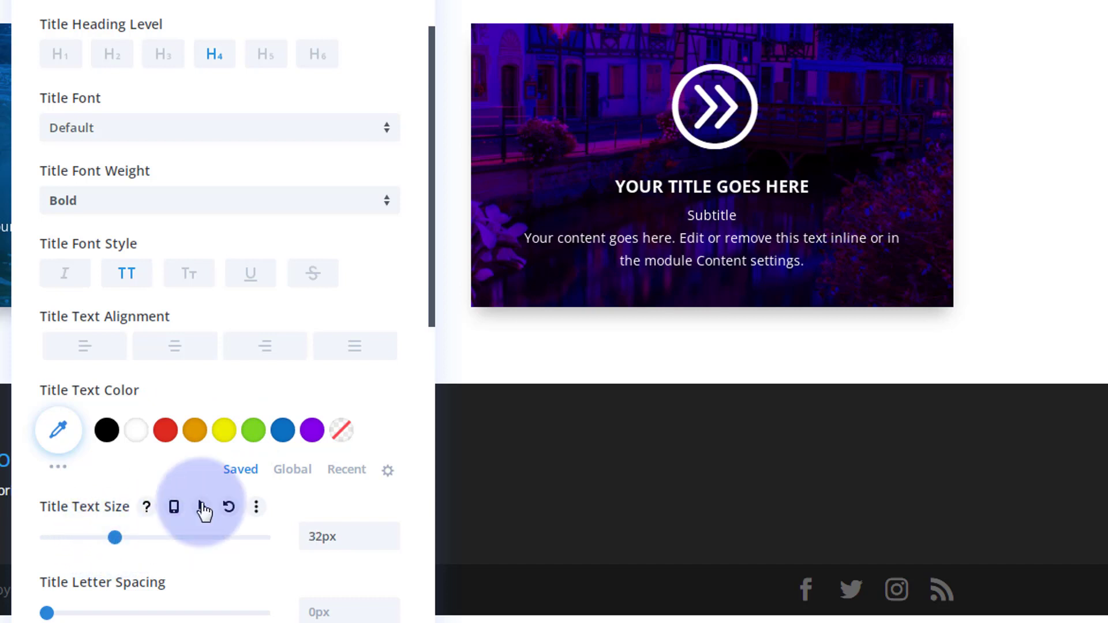
mouse_move(631, 231)
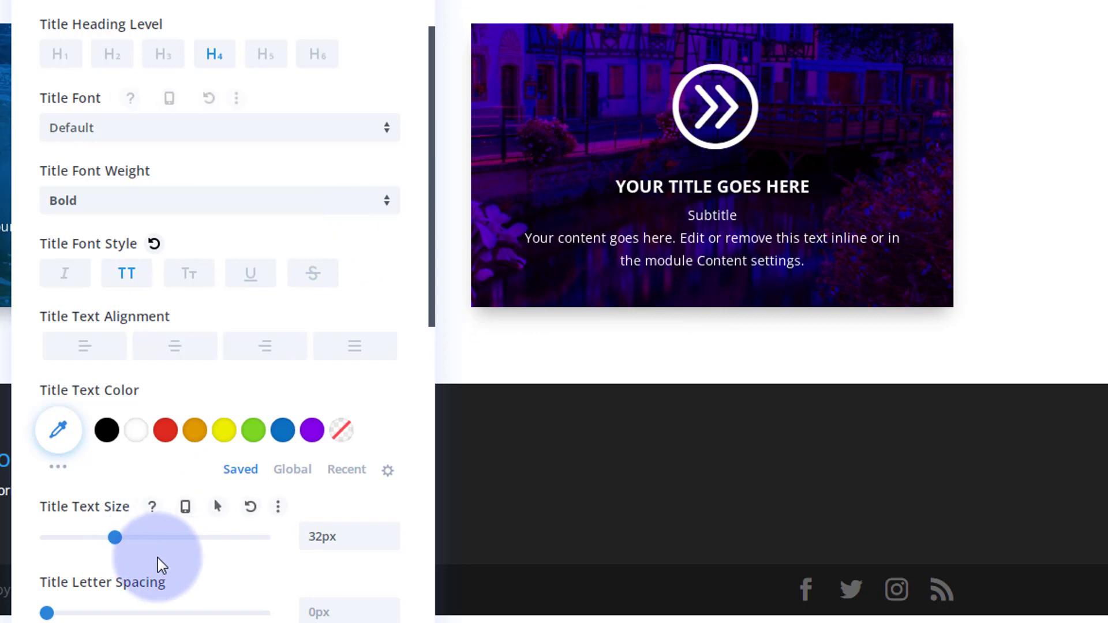
scroll(158, 559, down, 3)
scroll(151, 486, down, 3)
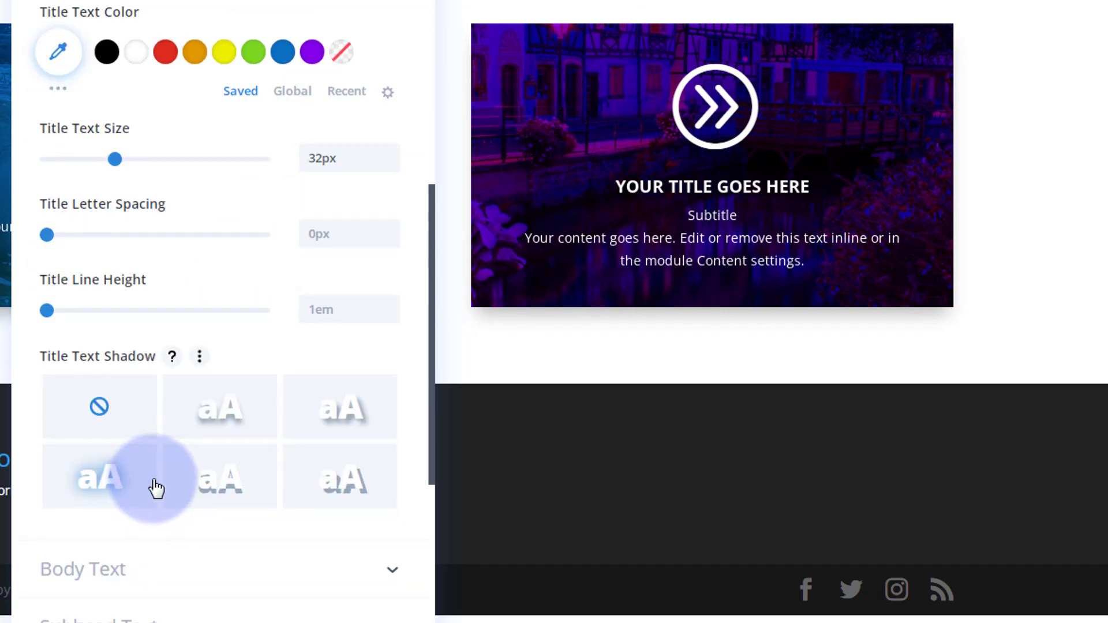
click(226, 426)
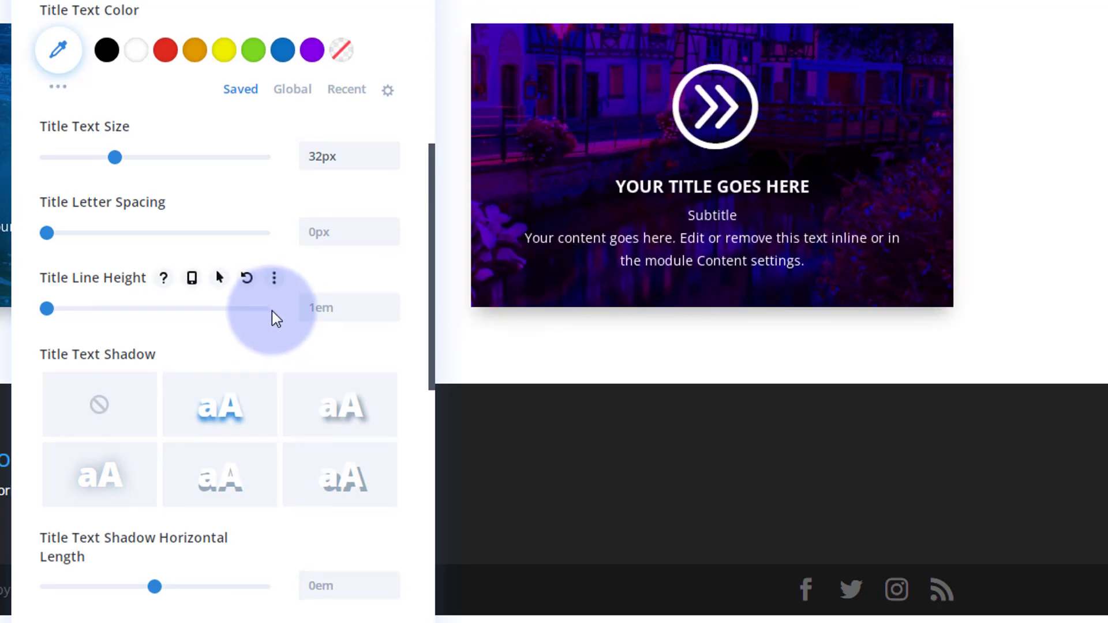
scroll(271, 311, down, 8)
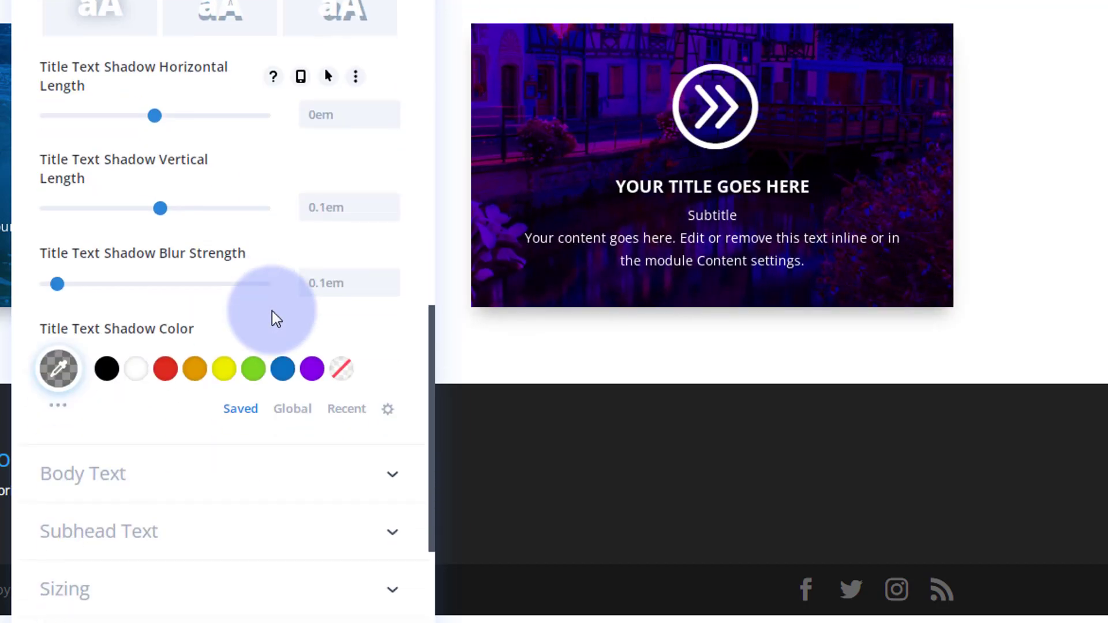
scroll(272, 315, down, 3)
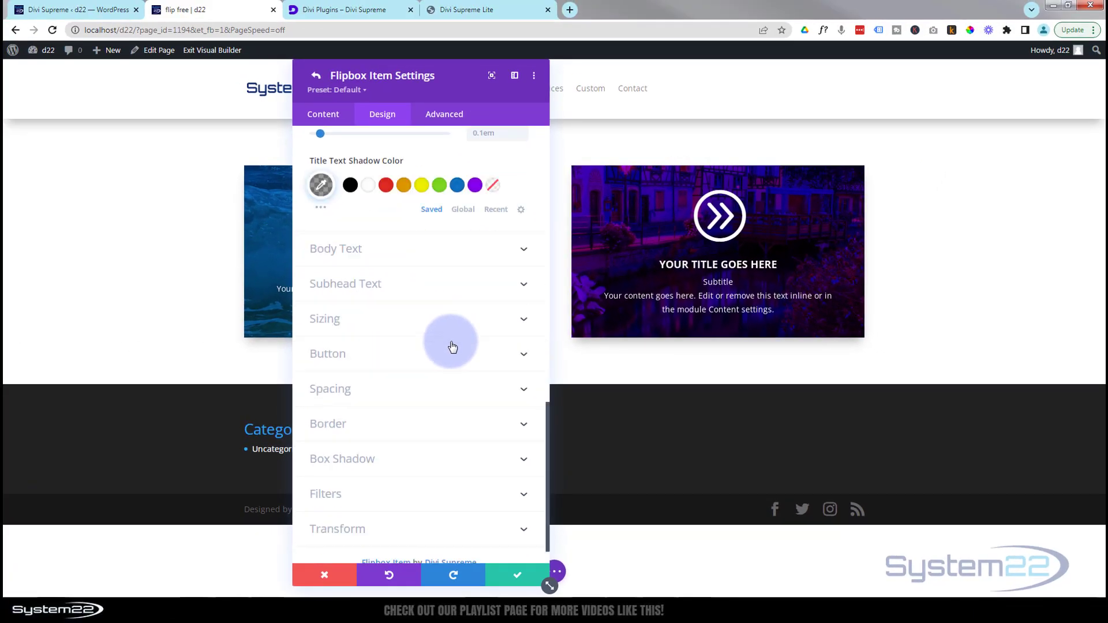
scroll(452, 346, down, 1)
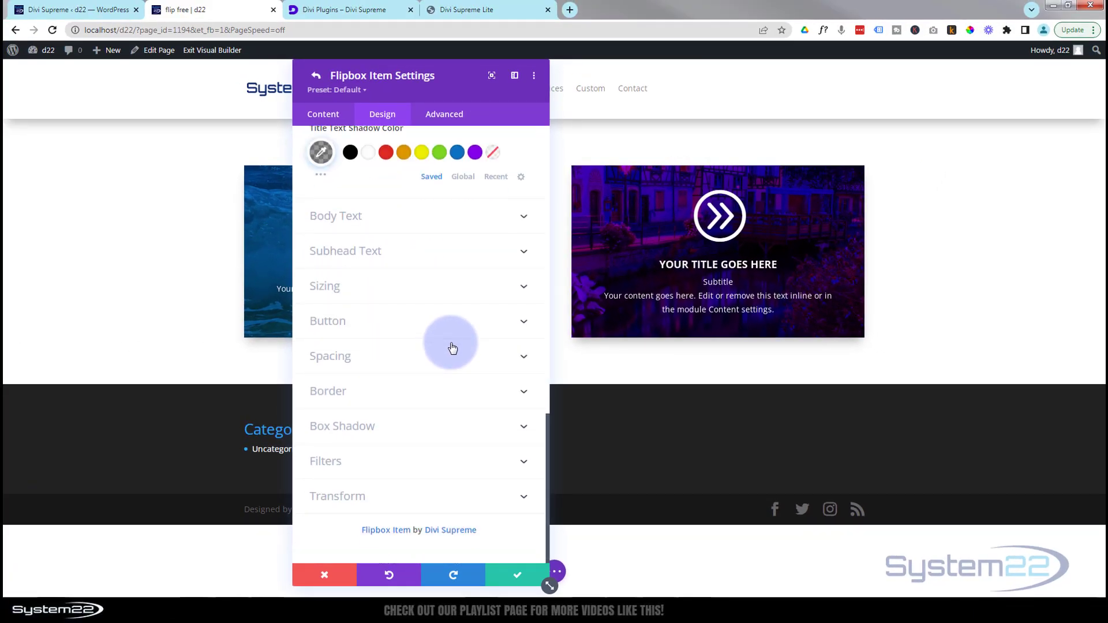
Save the item, then choose Flip Right as the Supreme Flipbox's animation effect
click(509, 578)
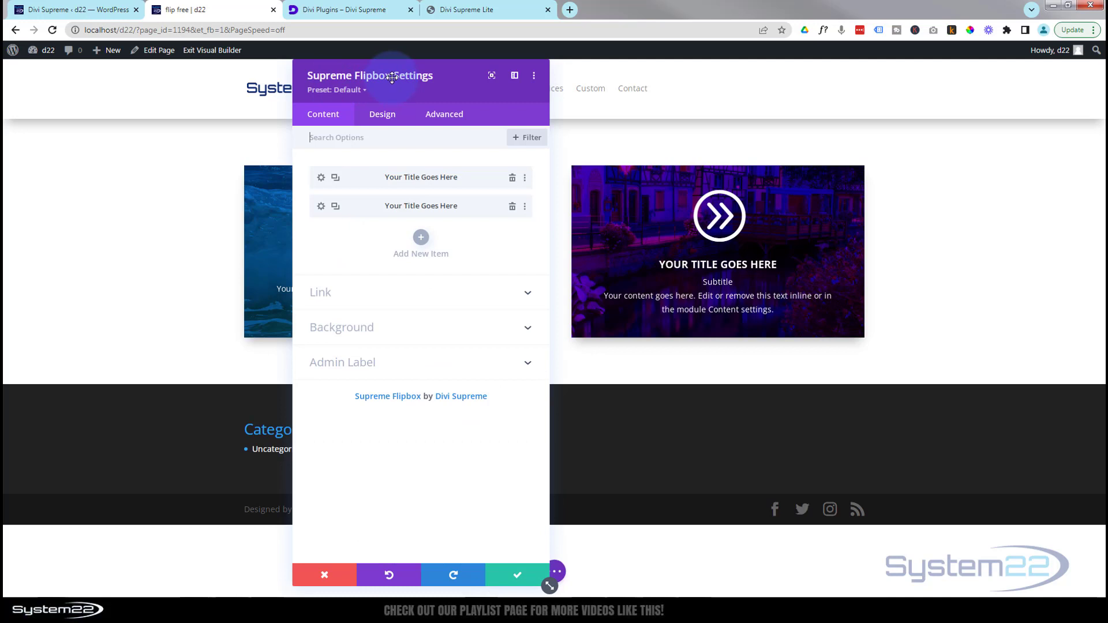
click(388, 119)
click(311, 81)
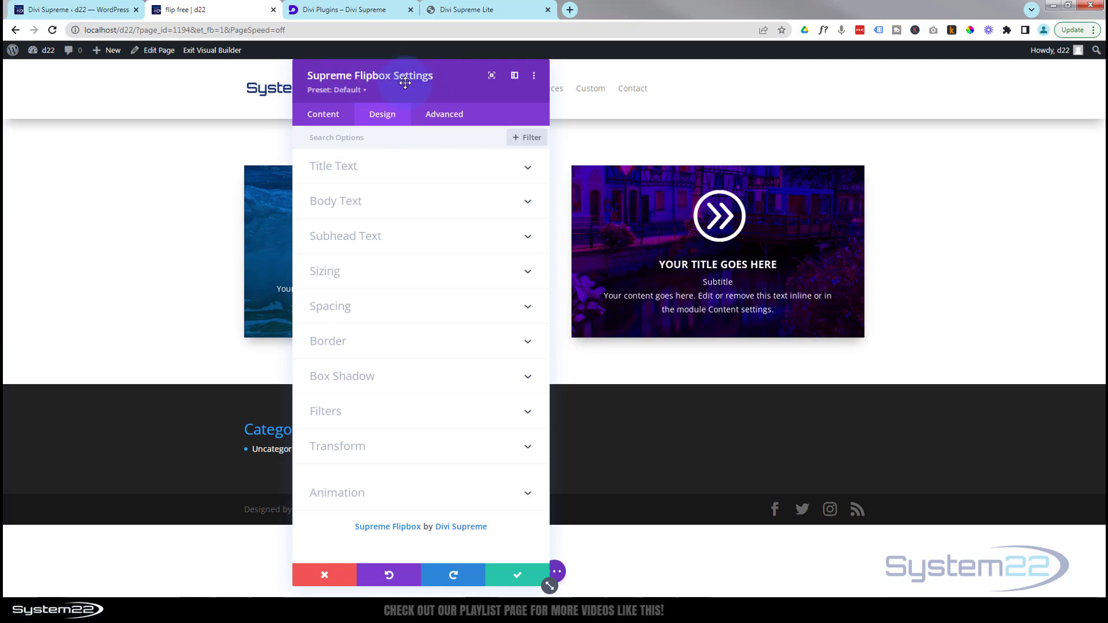
click(393, 243)
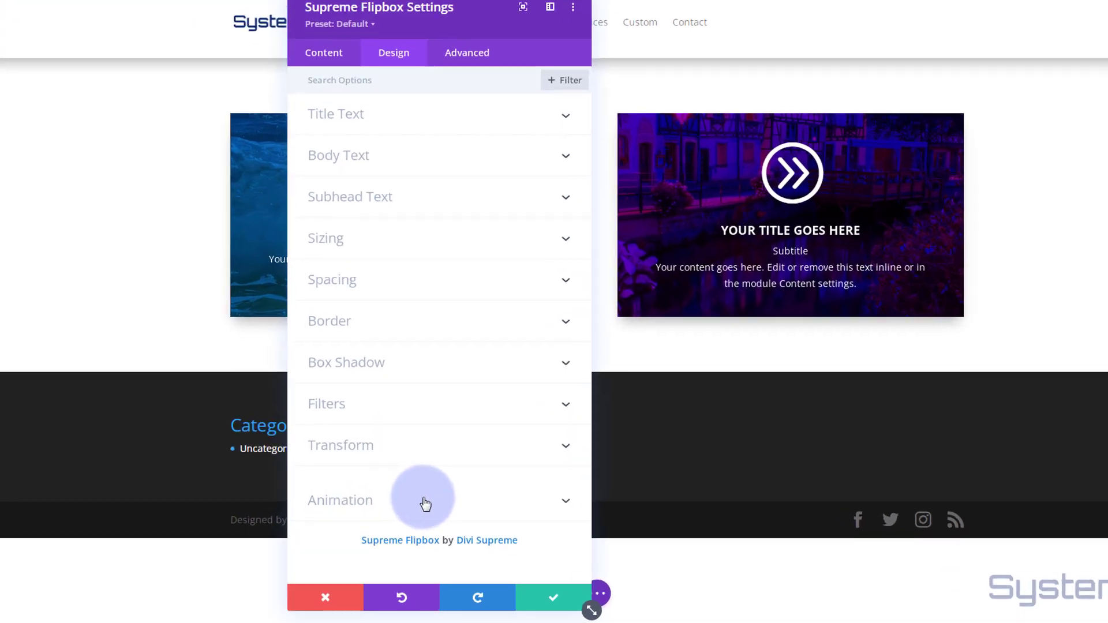
click(426, 504)
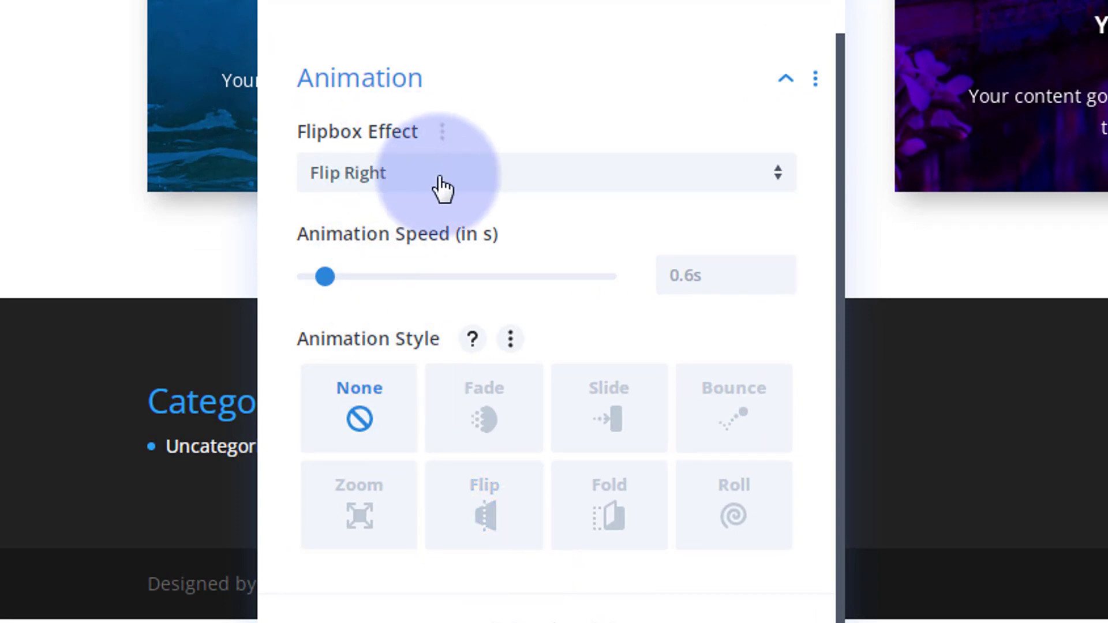
mouse_move(1086, 103)
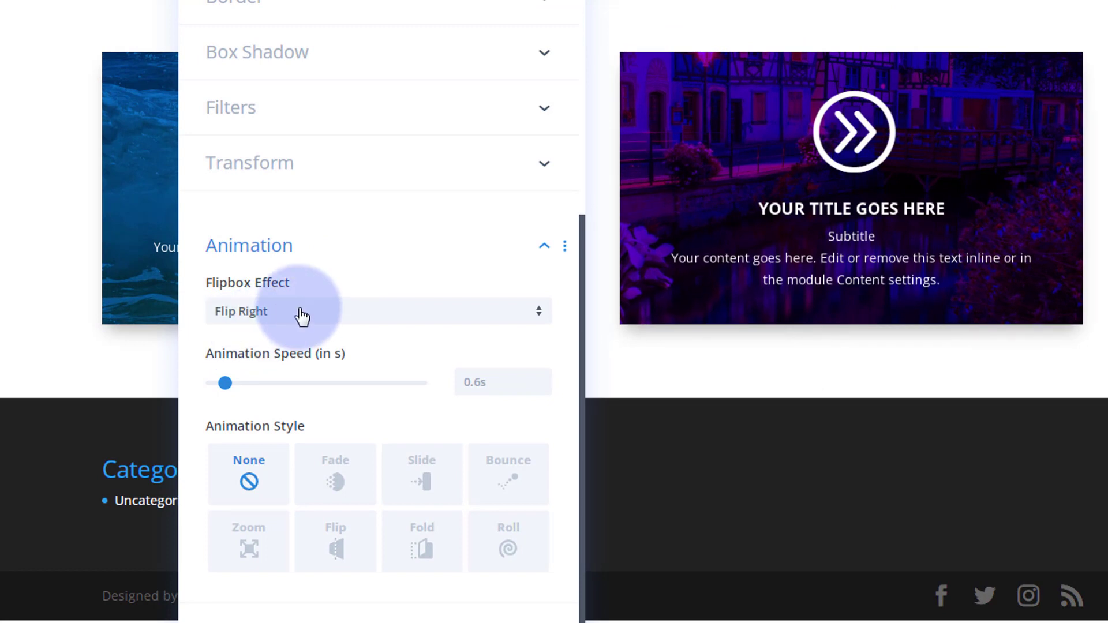
click(299, 313)
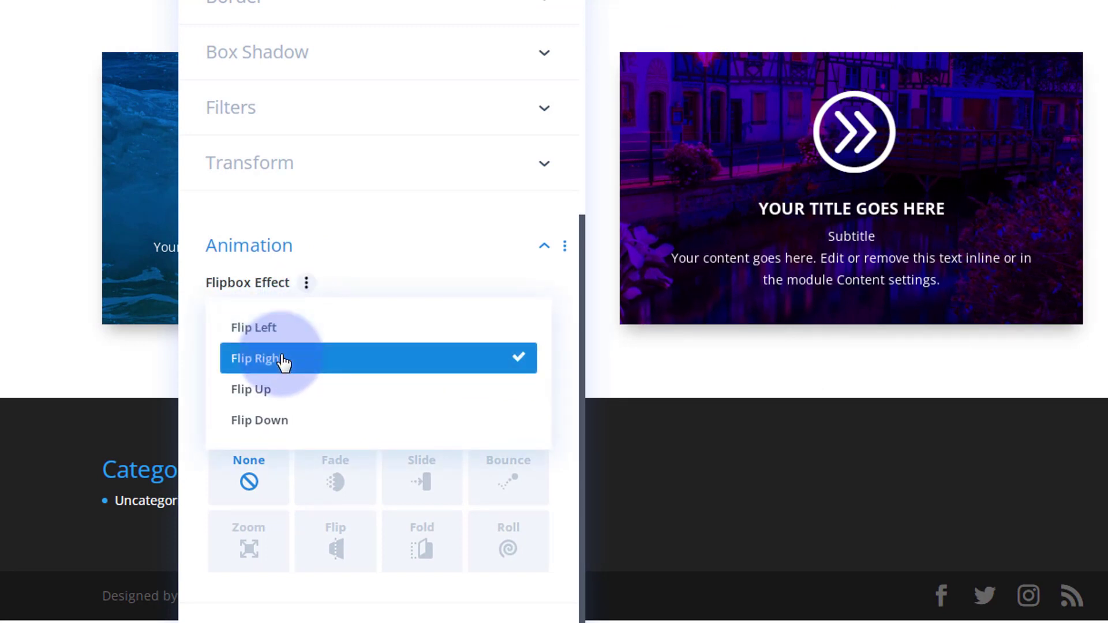
click(195, 343)
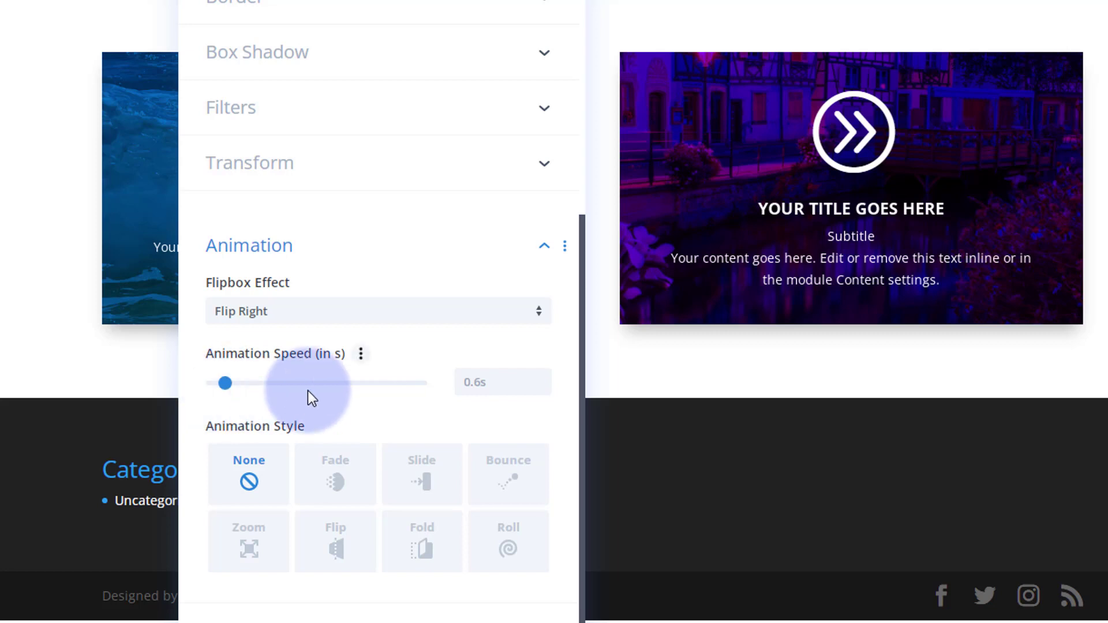
mouse_move(750, 273)
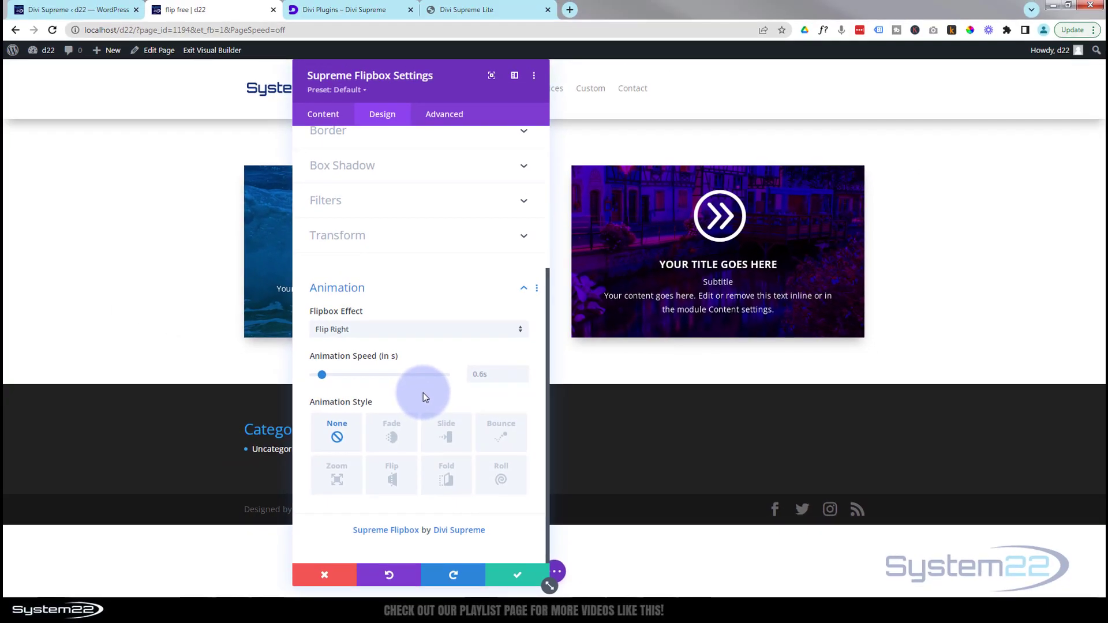
Save the flipbox settings and exit the Visual Builder to the live page
click(510, 578)
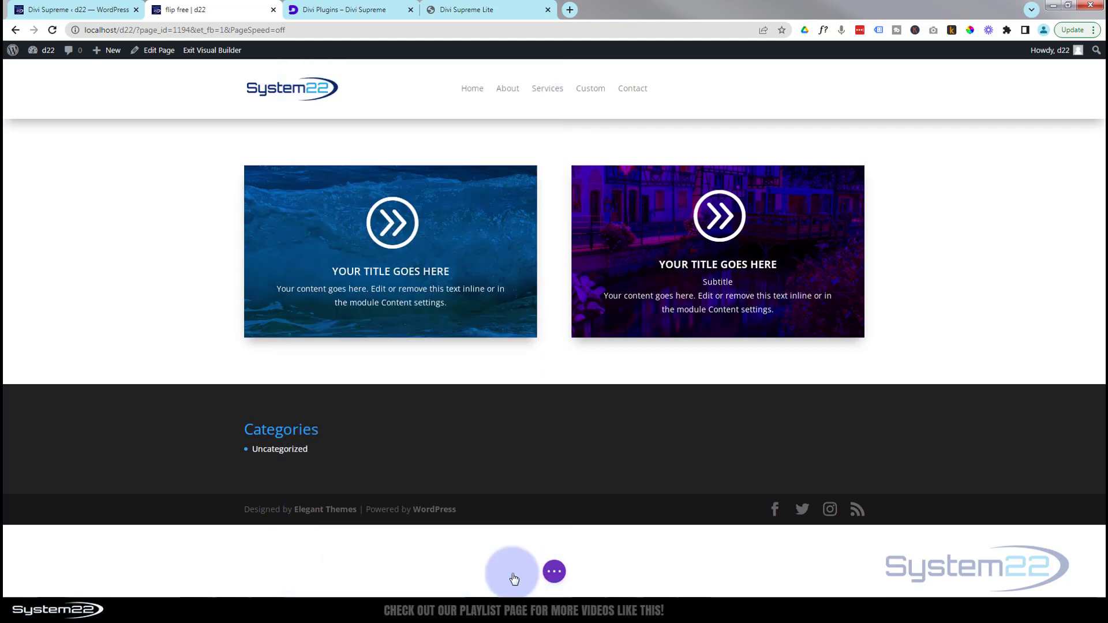
click(552, 573)
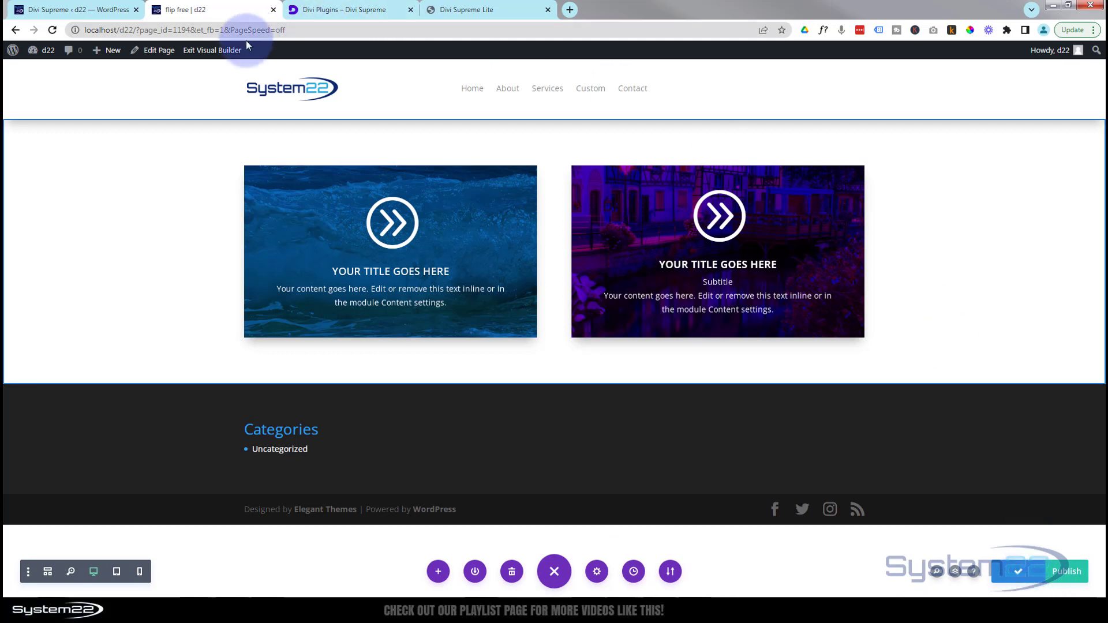
click(223, 52)
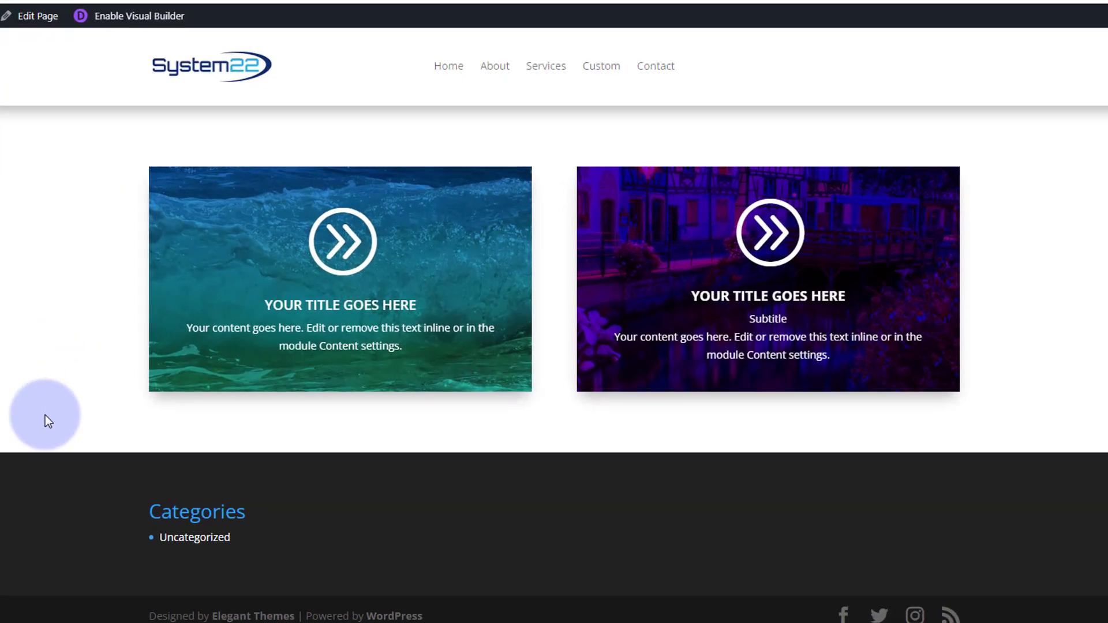
Check that both flipboxes flip on the live page, then switch to the Divi Plugins tab
mouse_move(278, 357)
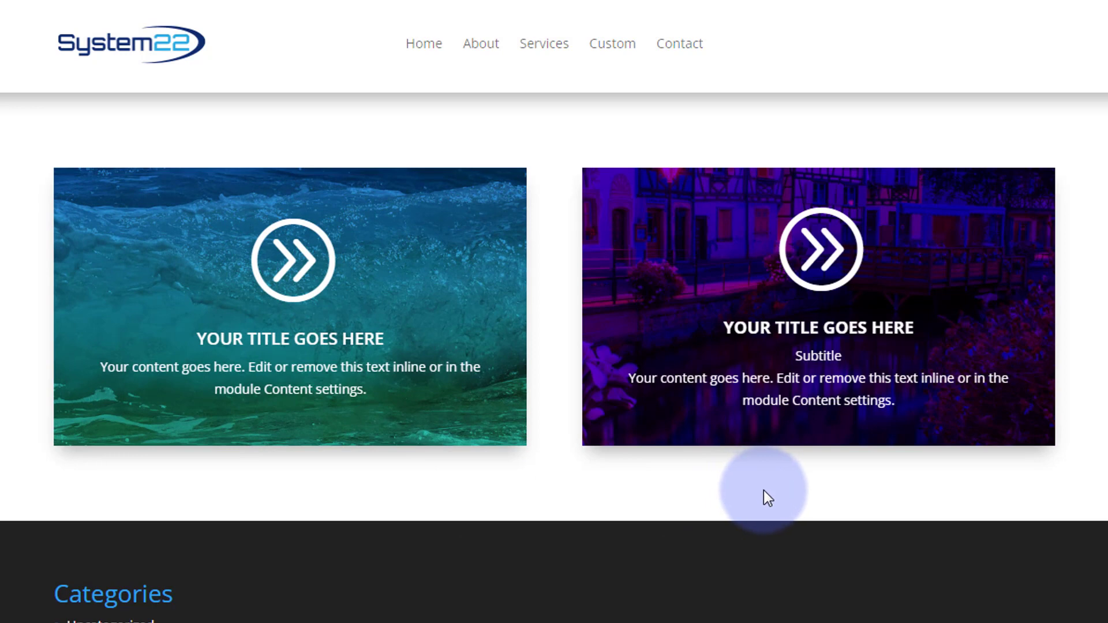
mouse_move(760, 380)
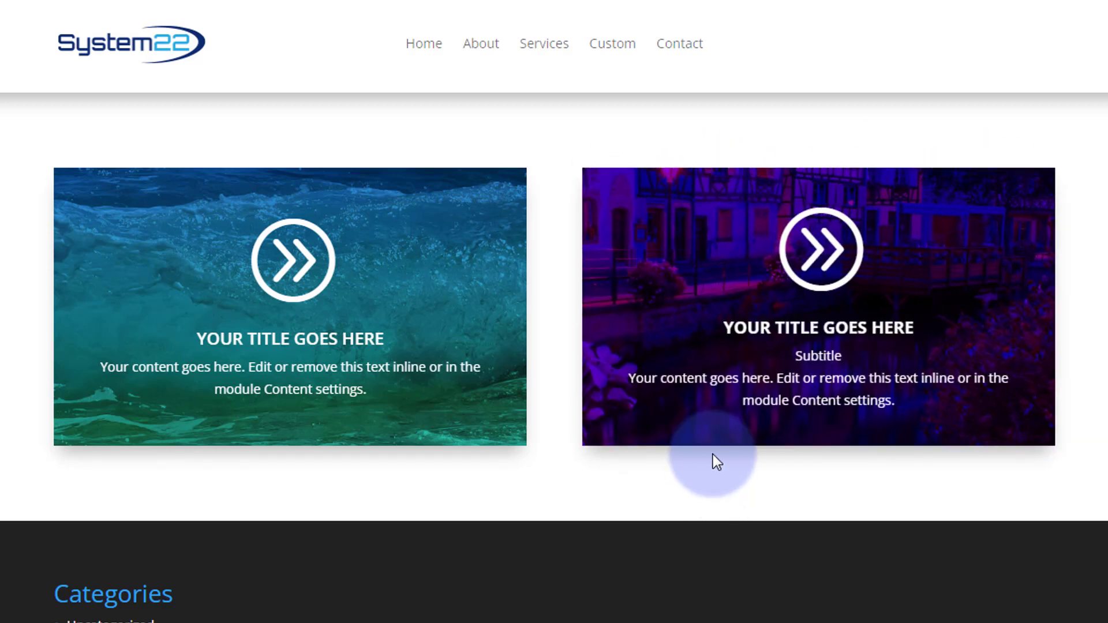
mouse_move(703, 389)
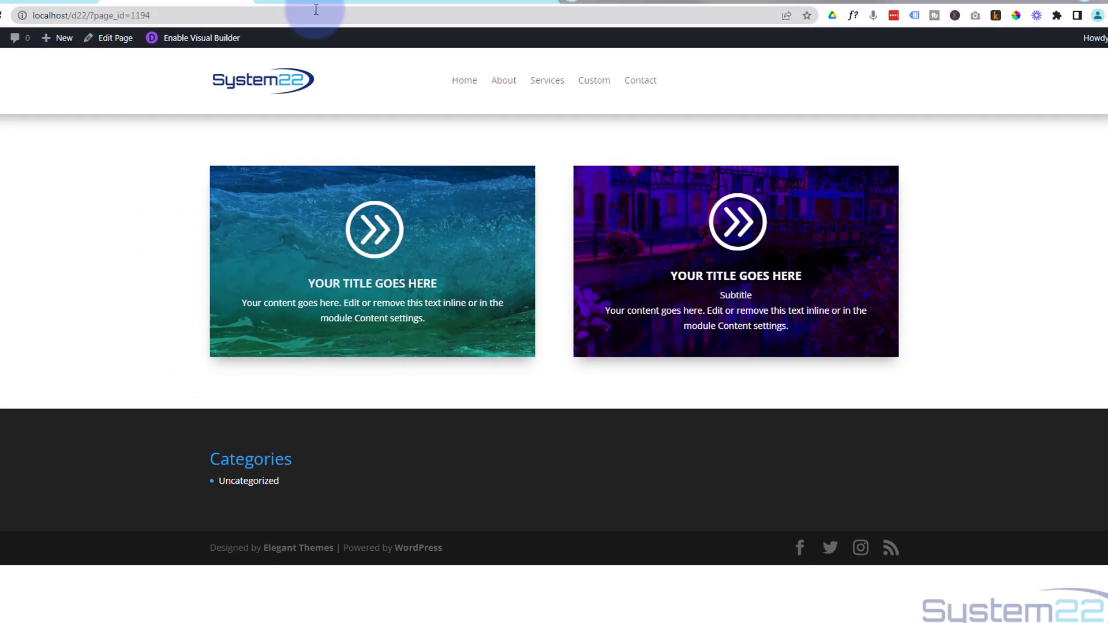
click(317, 9)
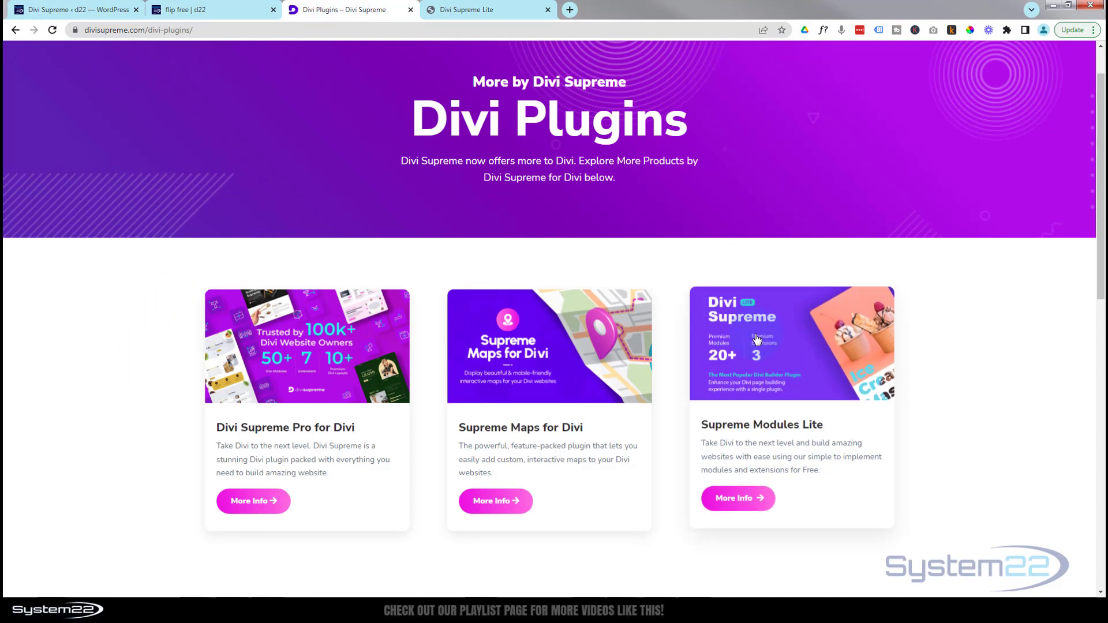
Highlight Supreme Modules Lite and its More Info button, then return to the 'flip free | d22' tab
click(806, 425)
click(737, 509)
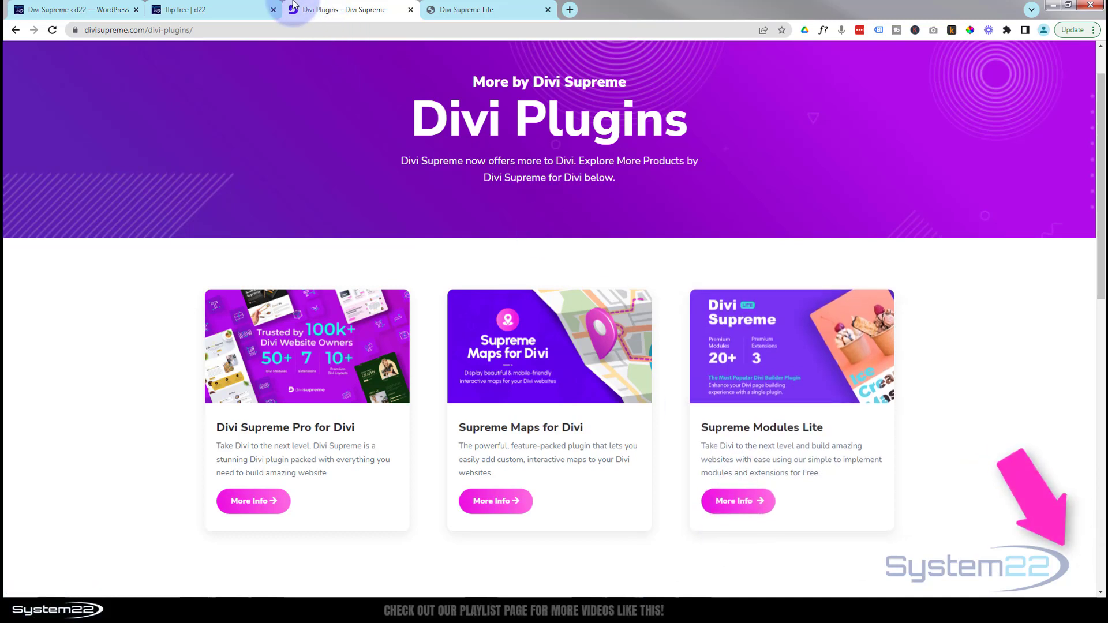
click(196, 9)
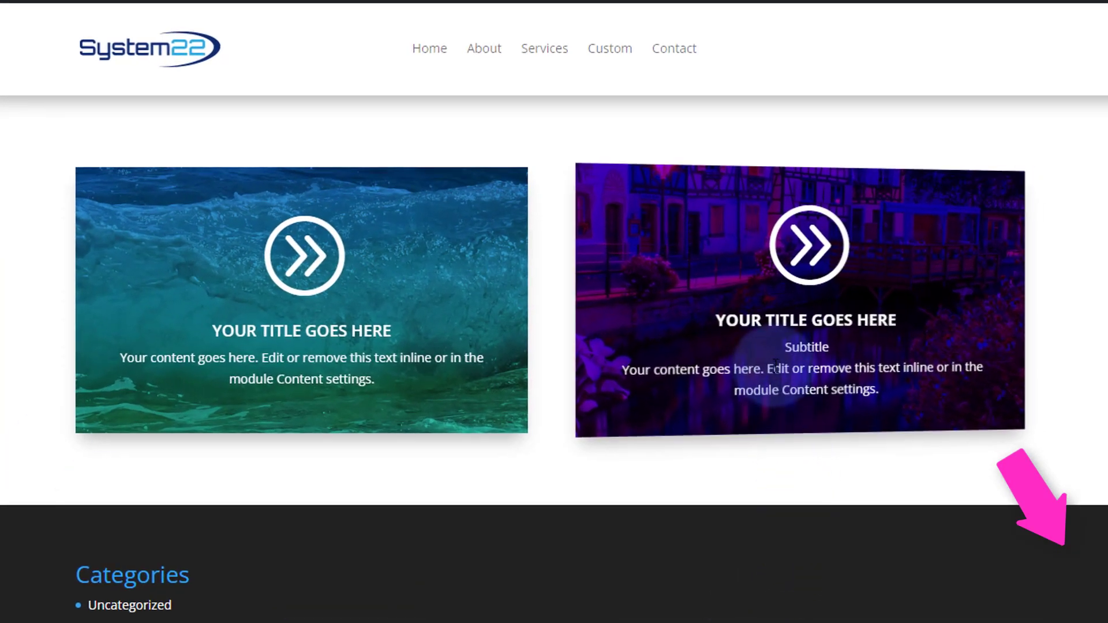
mouse_move(776, 366)
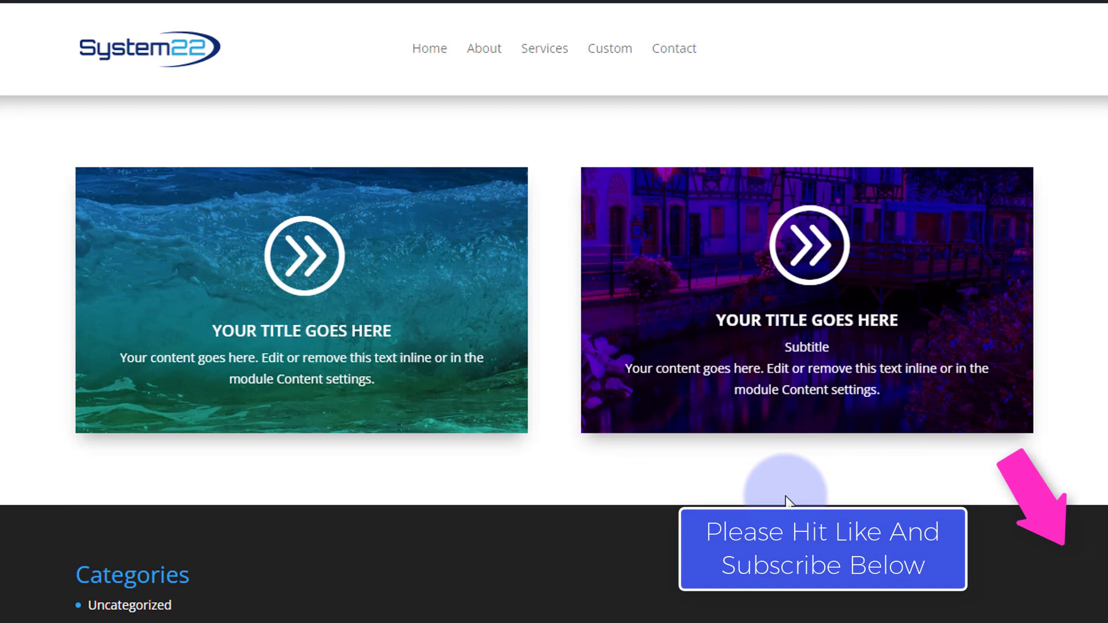
mouse_move(759, 384)
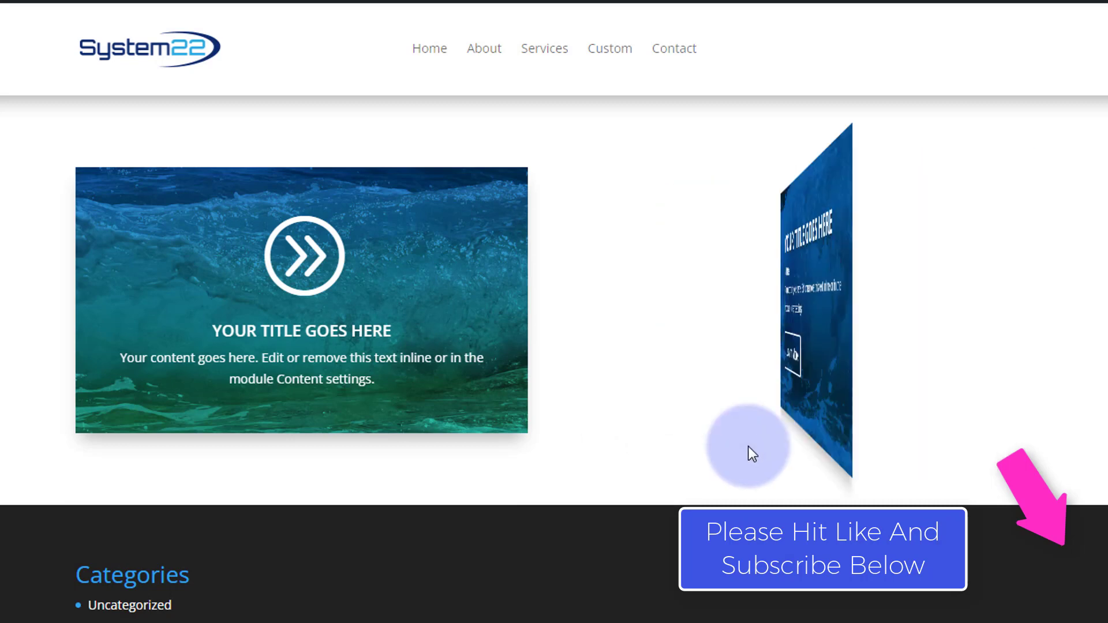
mouse_move(337, 401)
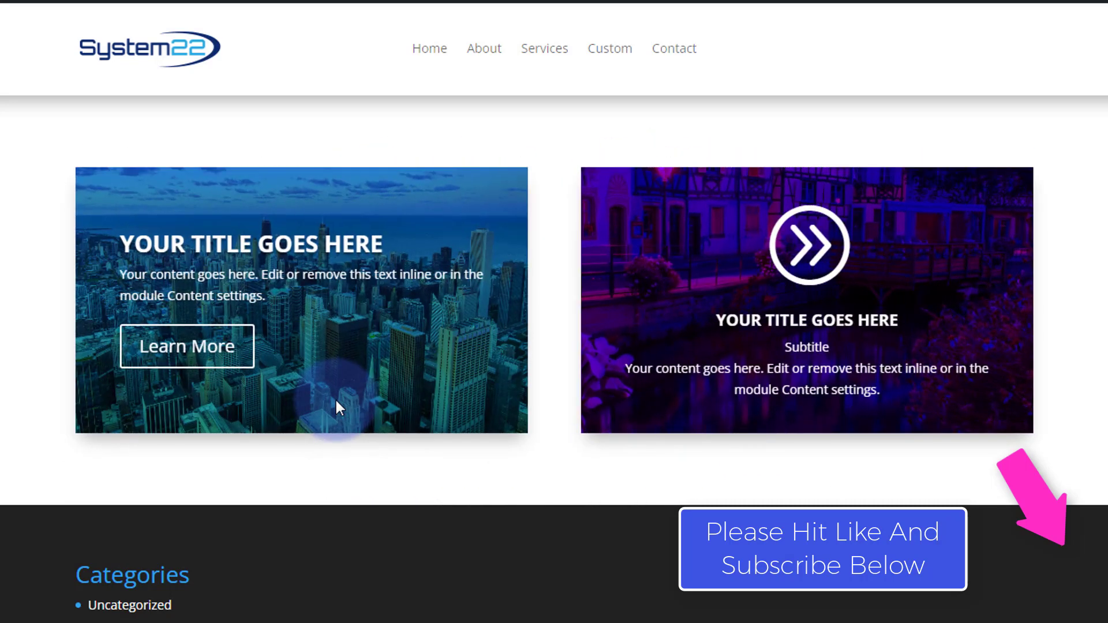